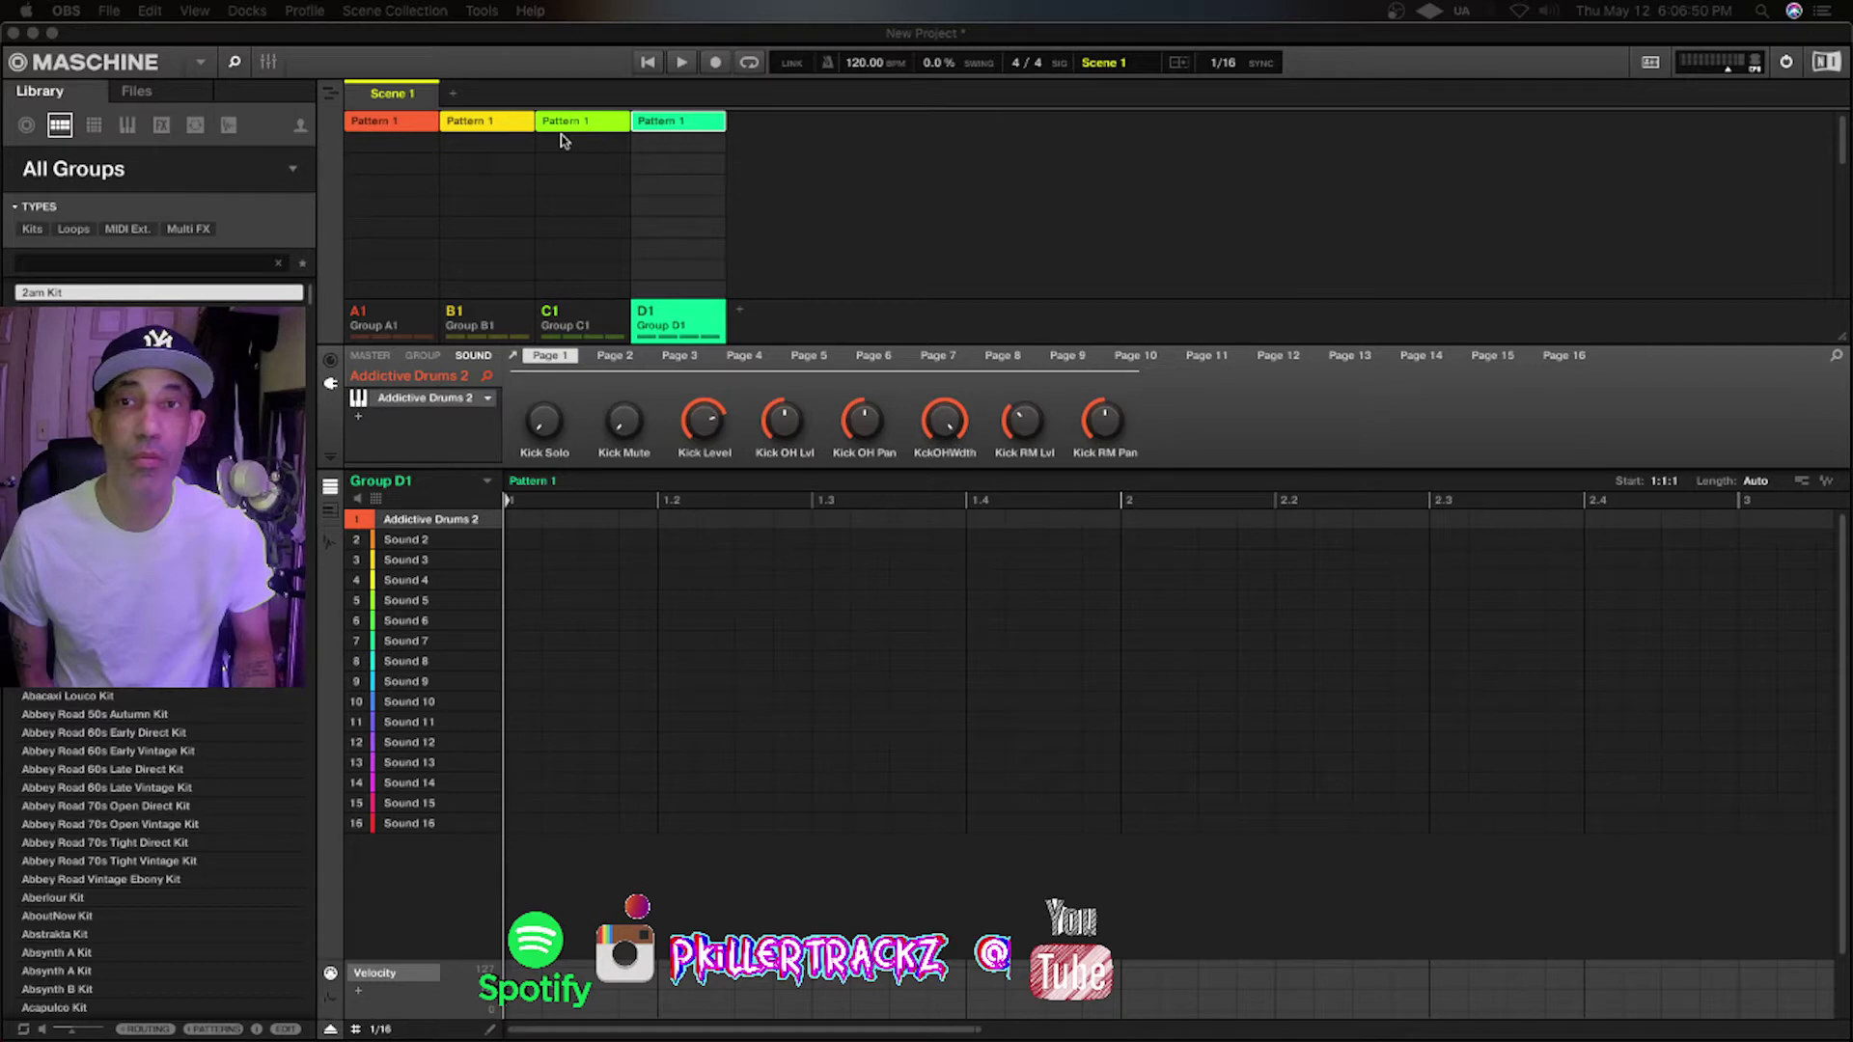
# With group A1 selected, expand 40's Very Own Keys instruments and select 40s Very Own - Keys.nki
pyautogui.click(395, 198)
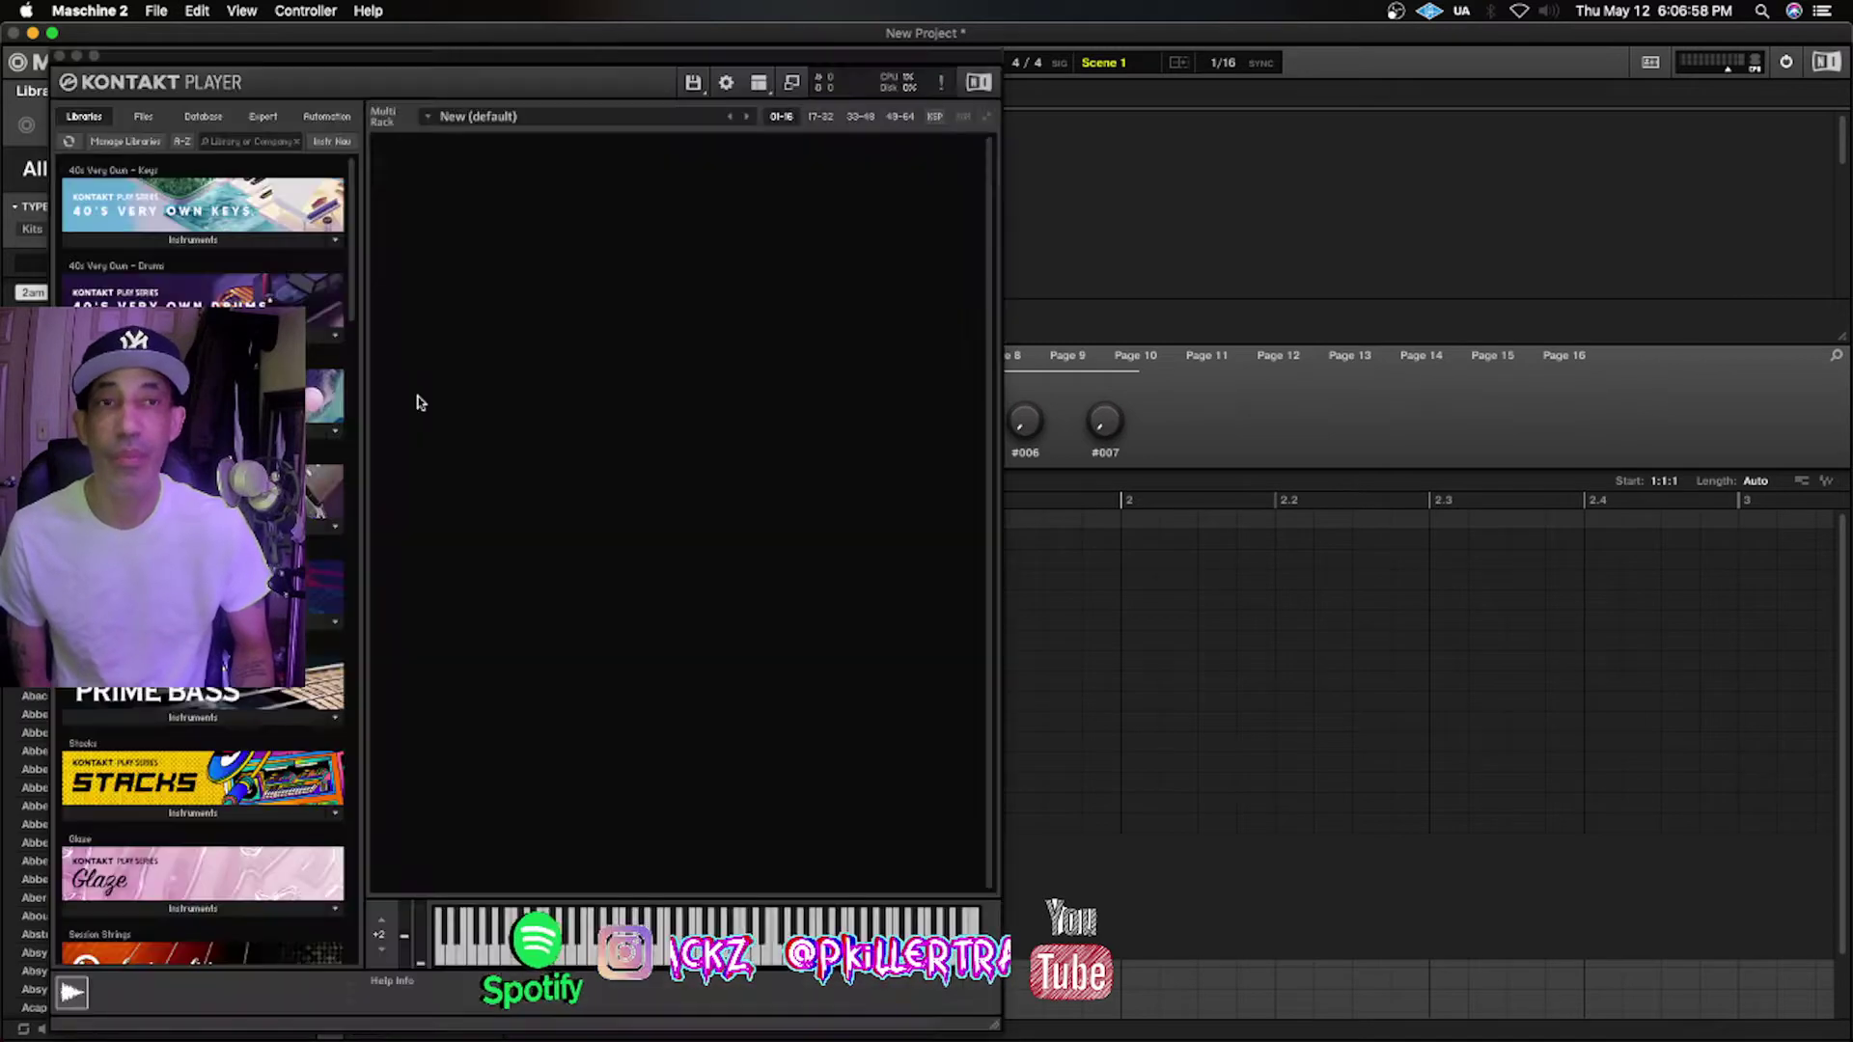
pyautogui.click(217, 239)
pyautogui.click(217, 266)
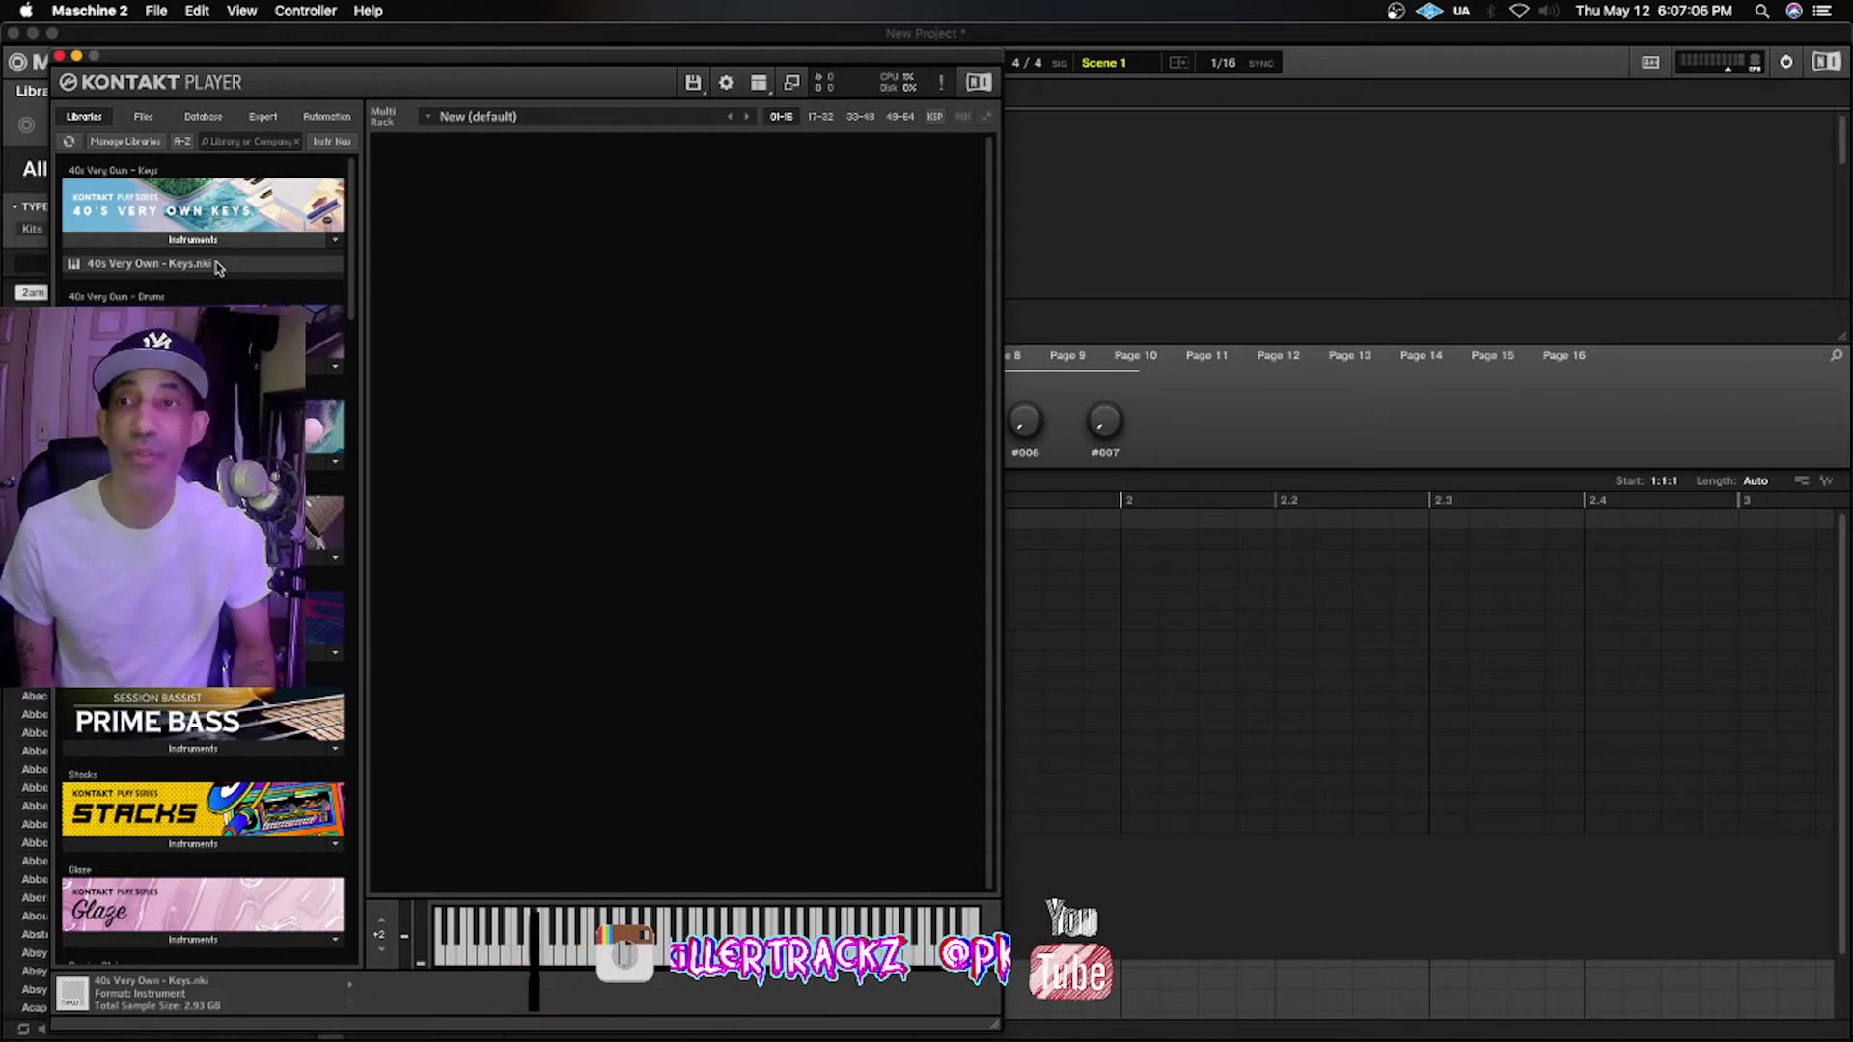
# Load 40s Very Own - Keys.nki, remove the duplicate Keys instance, and reposition the Kontakt window
pyautogui.doubleClick(229, 266)
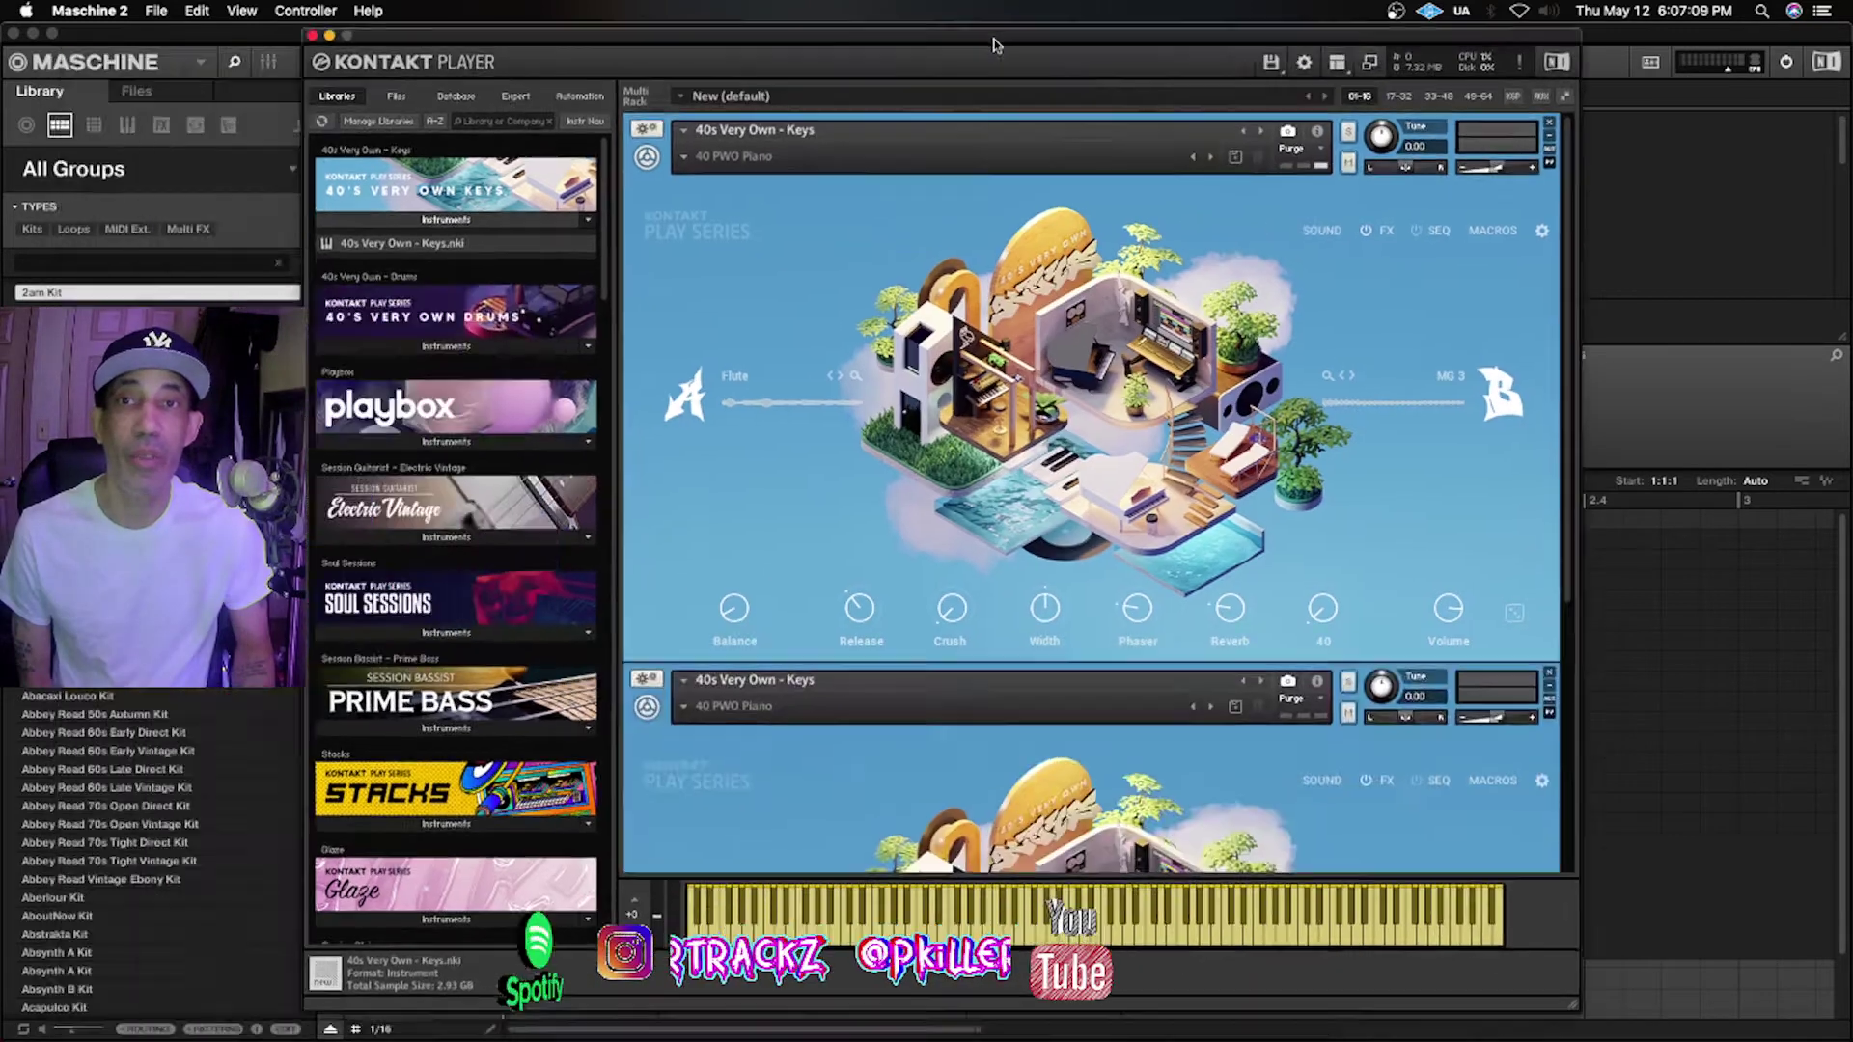
pyautogui.moveTo(994, 43); pyautogui.dragTo(897, 50)
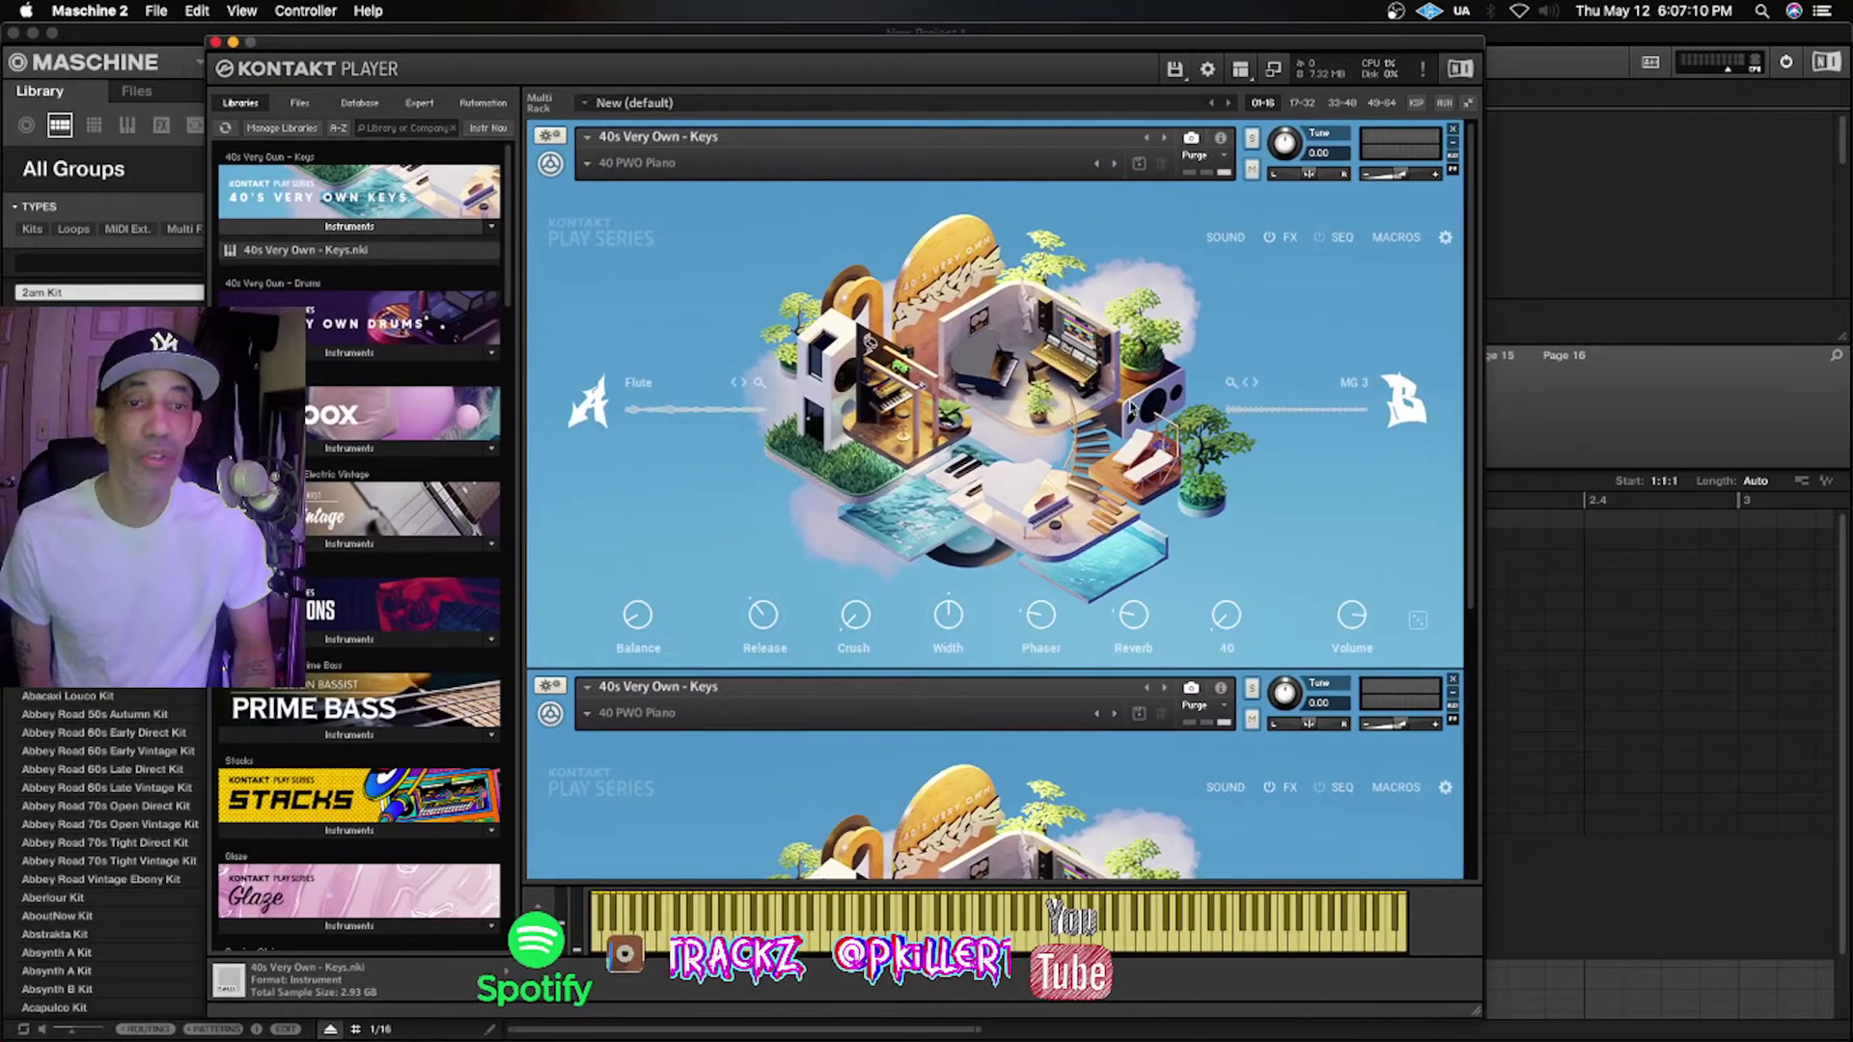
pyautogui.click(1452, 682)
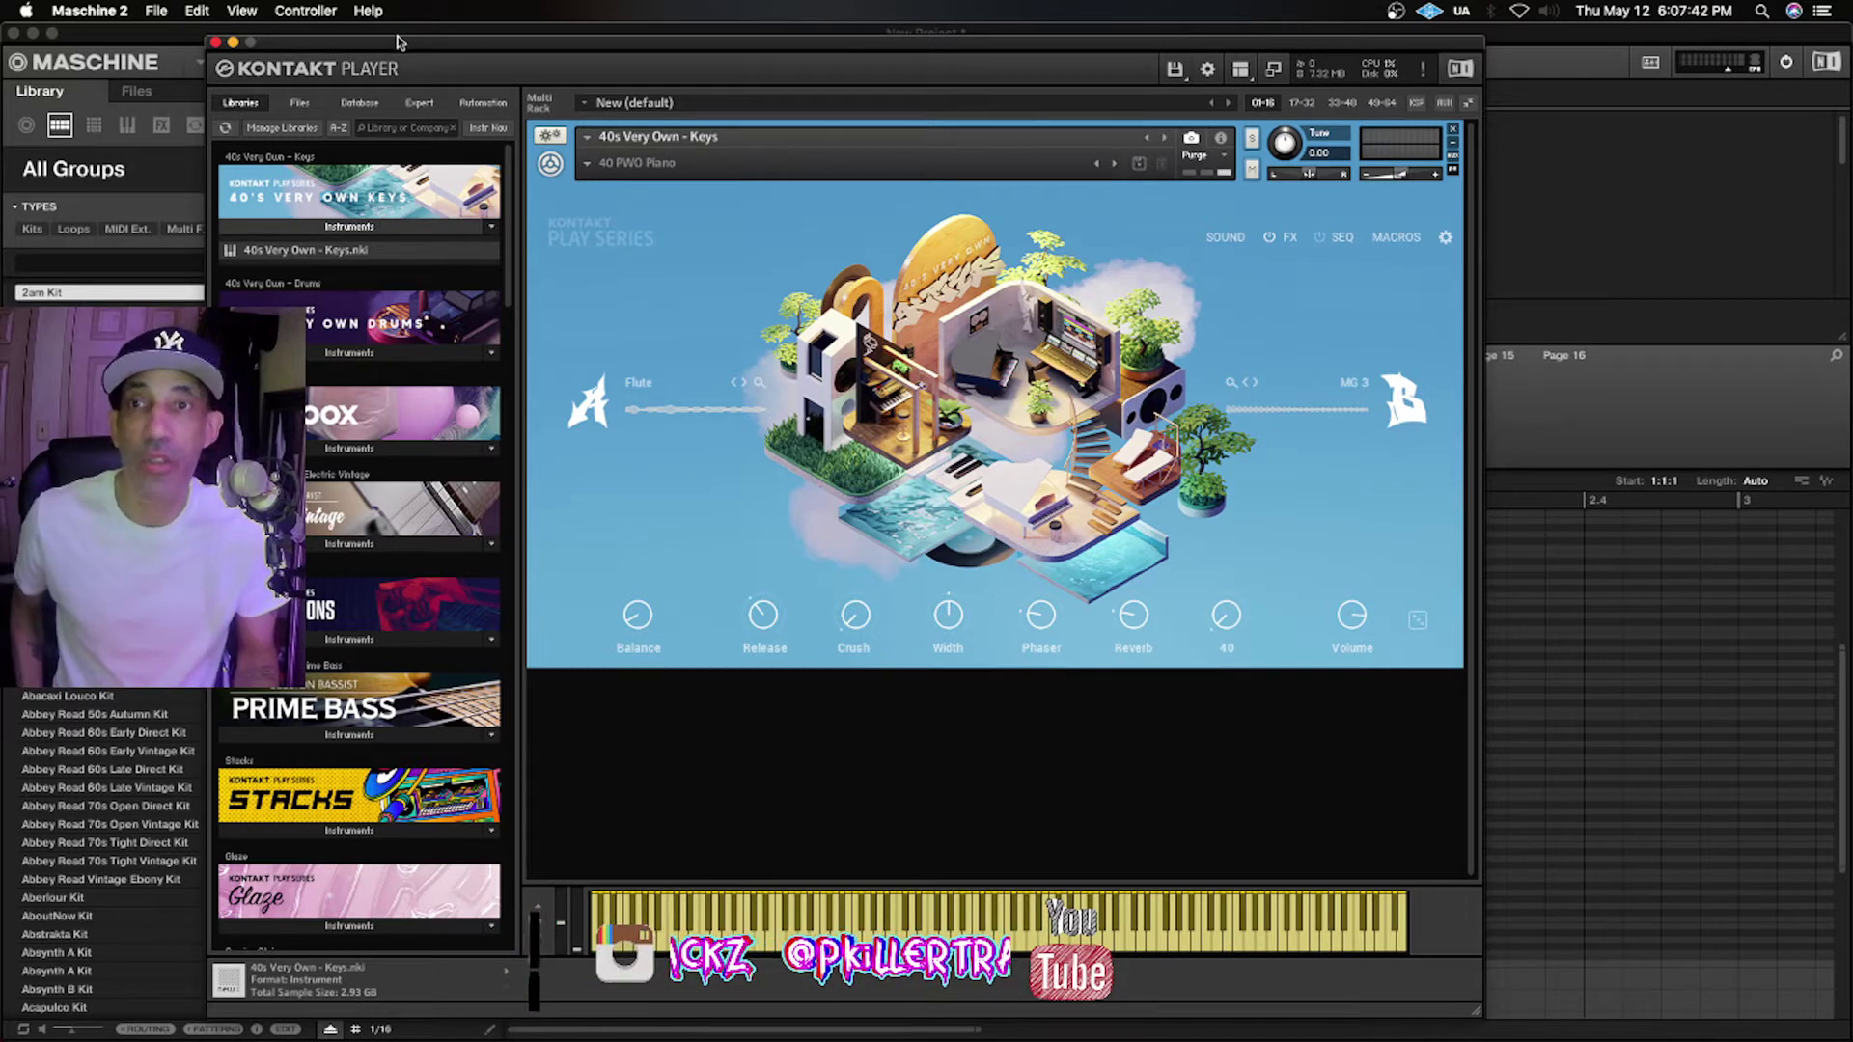
pyautogui.moveTo(406, 39); pyautogui.dragTo(473, 19)
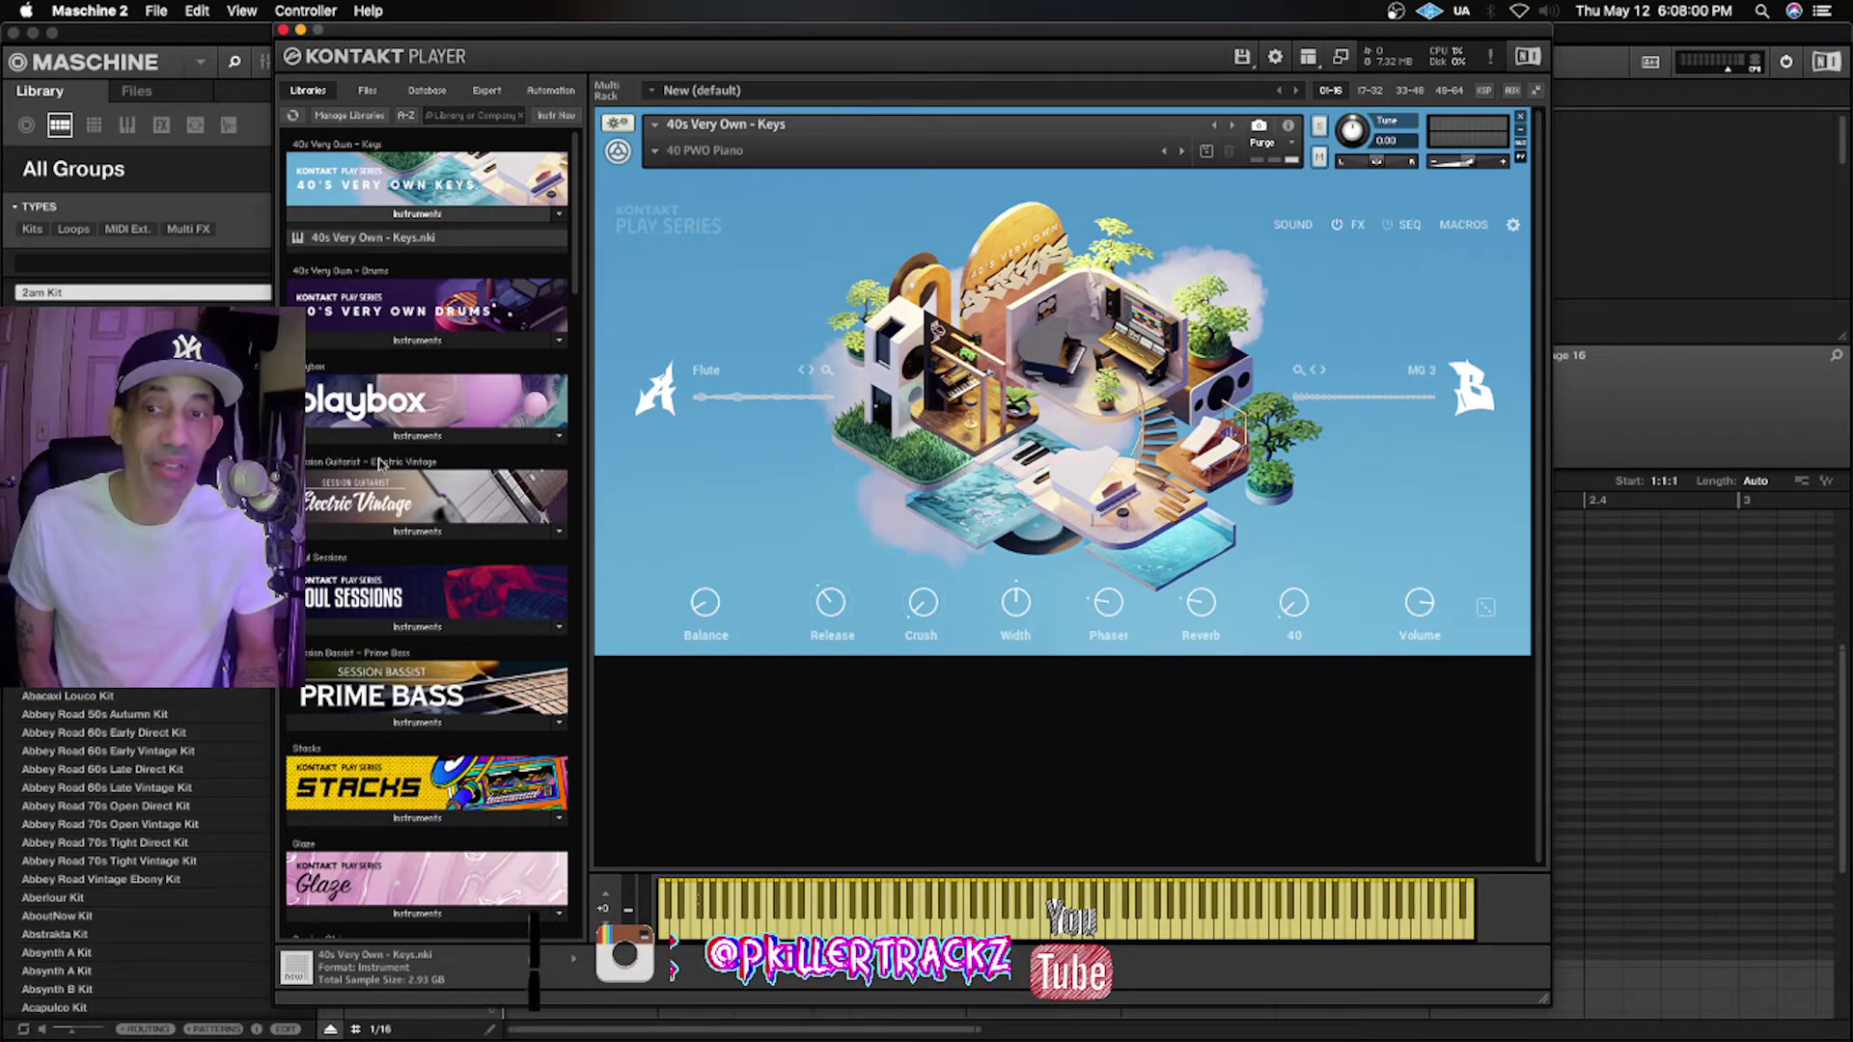
# Load Stacks.nki into the rack in place of the Keys instrument
pyautogui.scroll(-3, 453, 652)
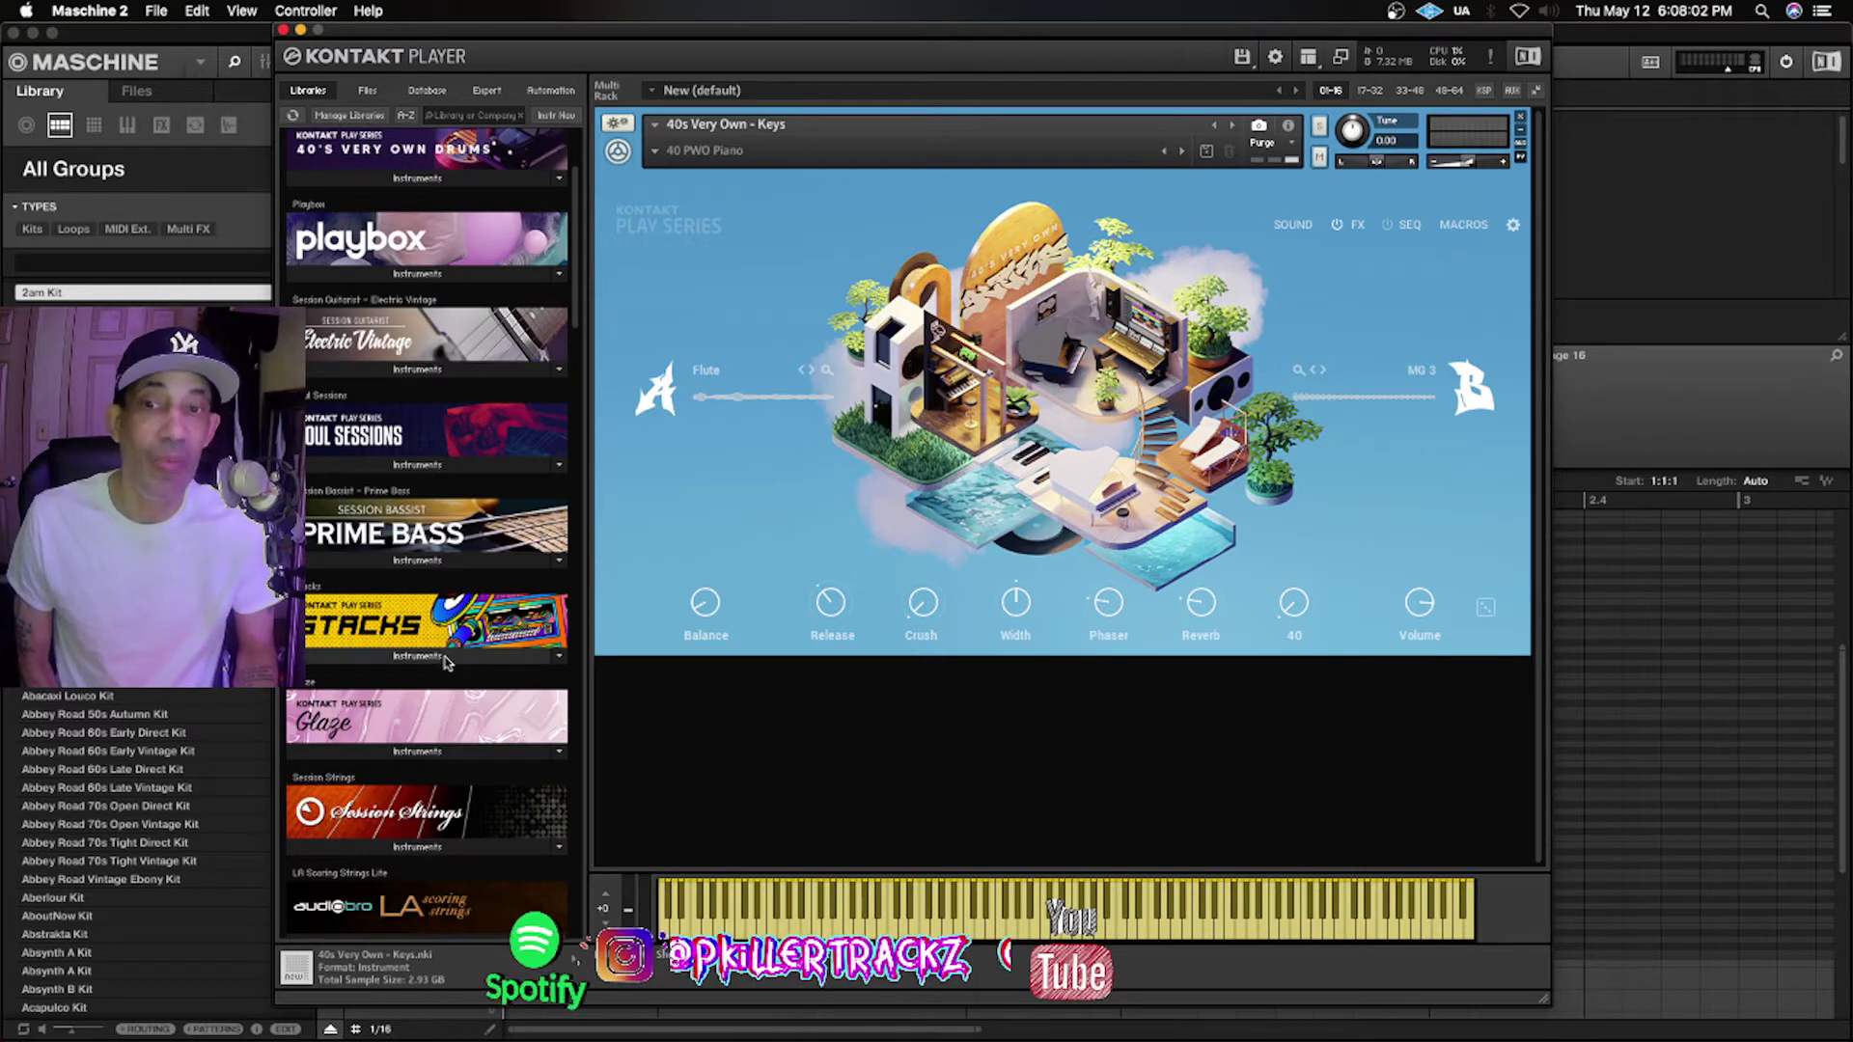
pyautogui.click(444, 656)
pyautogui.moveTo(429, 682); pyautogui.dragTo(803, 469)
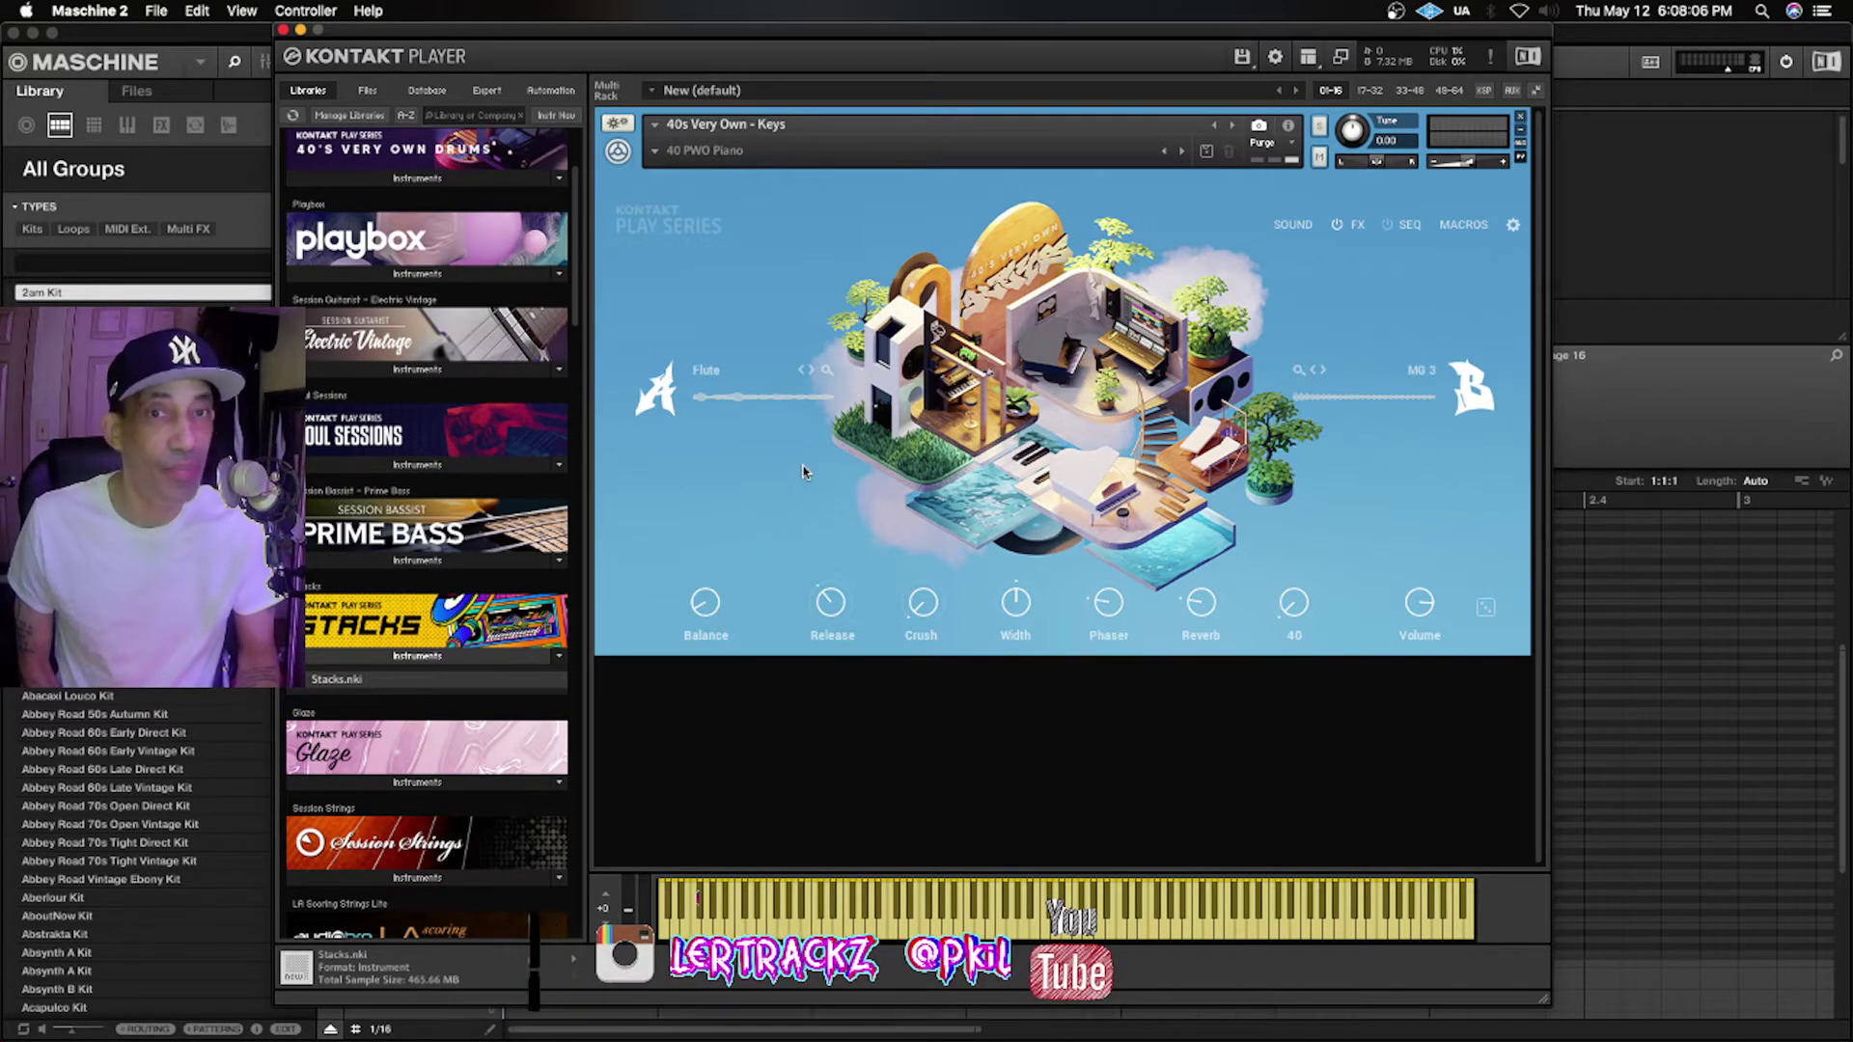
pyautogui.moveTo(804, 472); pyautogui.dragTo(808, 480)
# Load Soul Sessions.nki into the rack, then show the 40s Very Own - Drums file
pyautogui.scroll(-4, 545, 514)
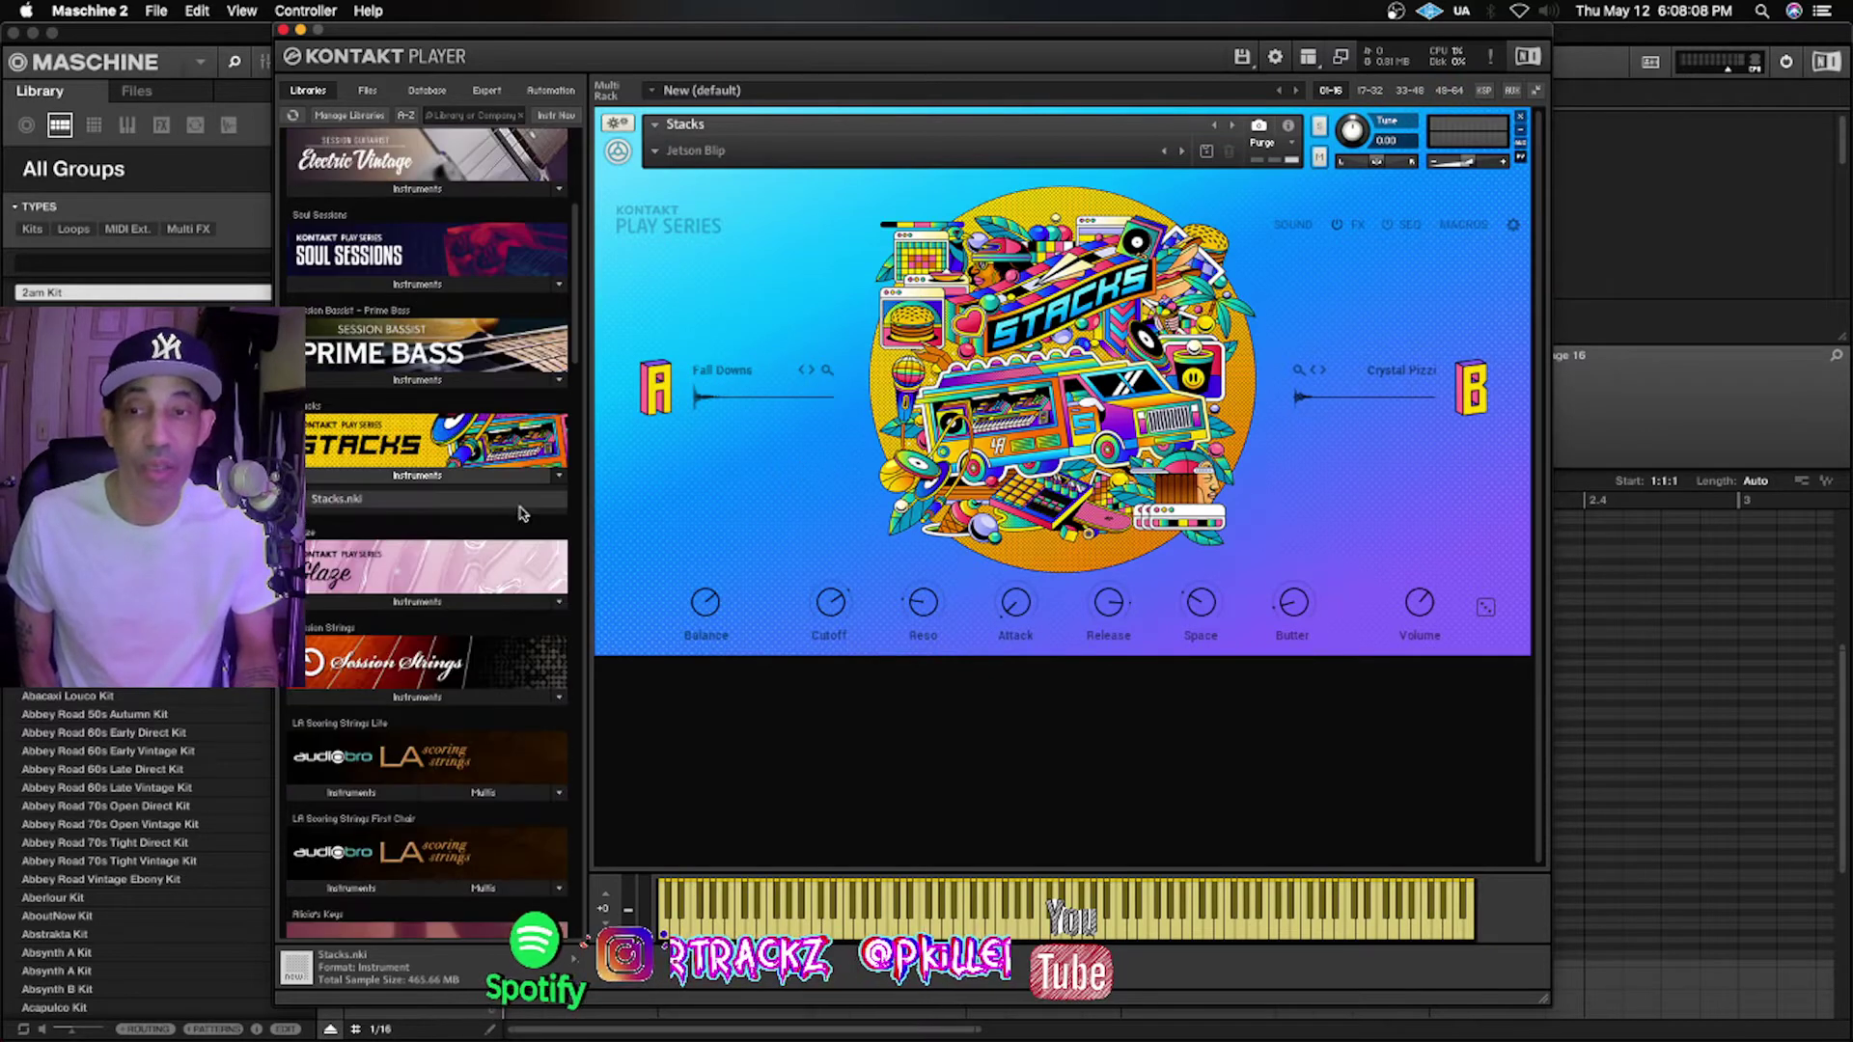
pyautogui.scroll(5, 511, 512)
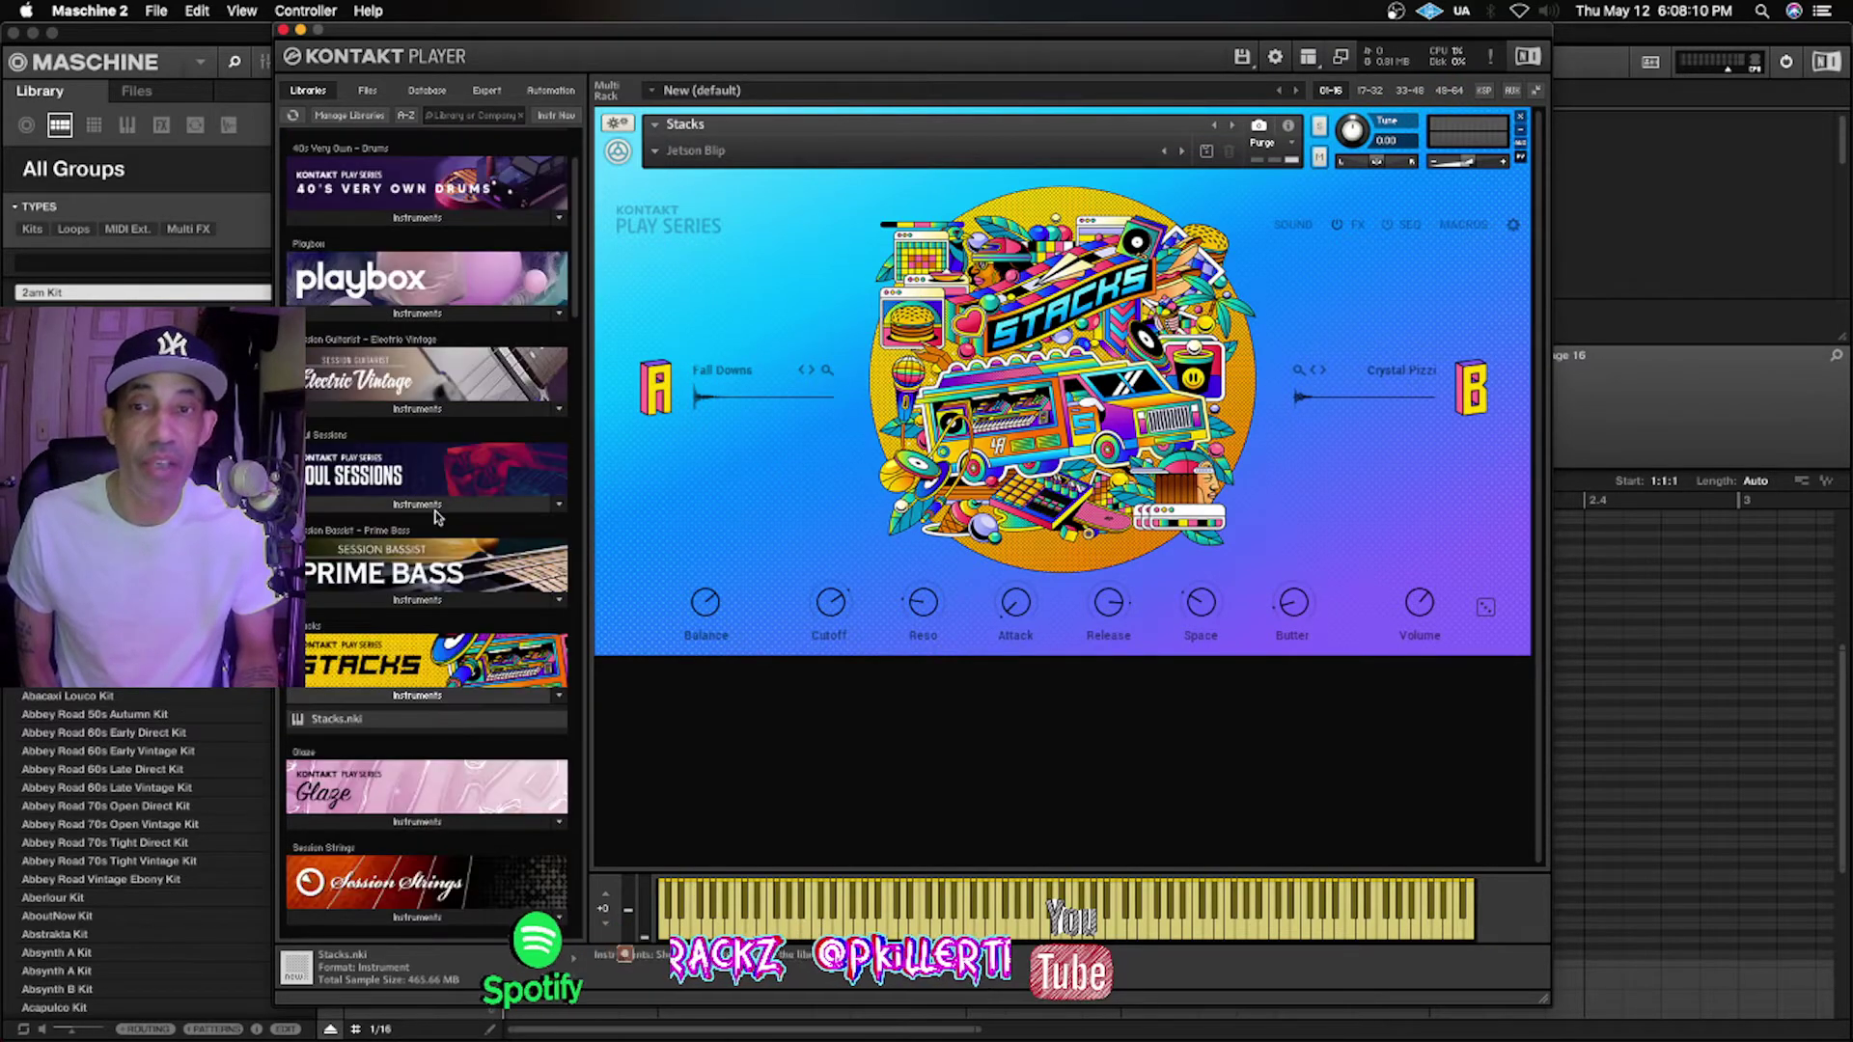
pyautogui.click(439, 504)
pyautogui.moveTo(439, 528); pyautogui.dragTo(804, 470)
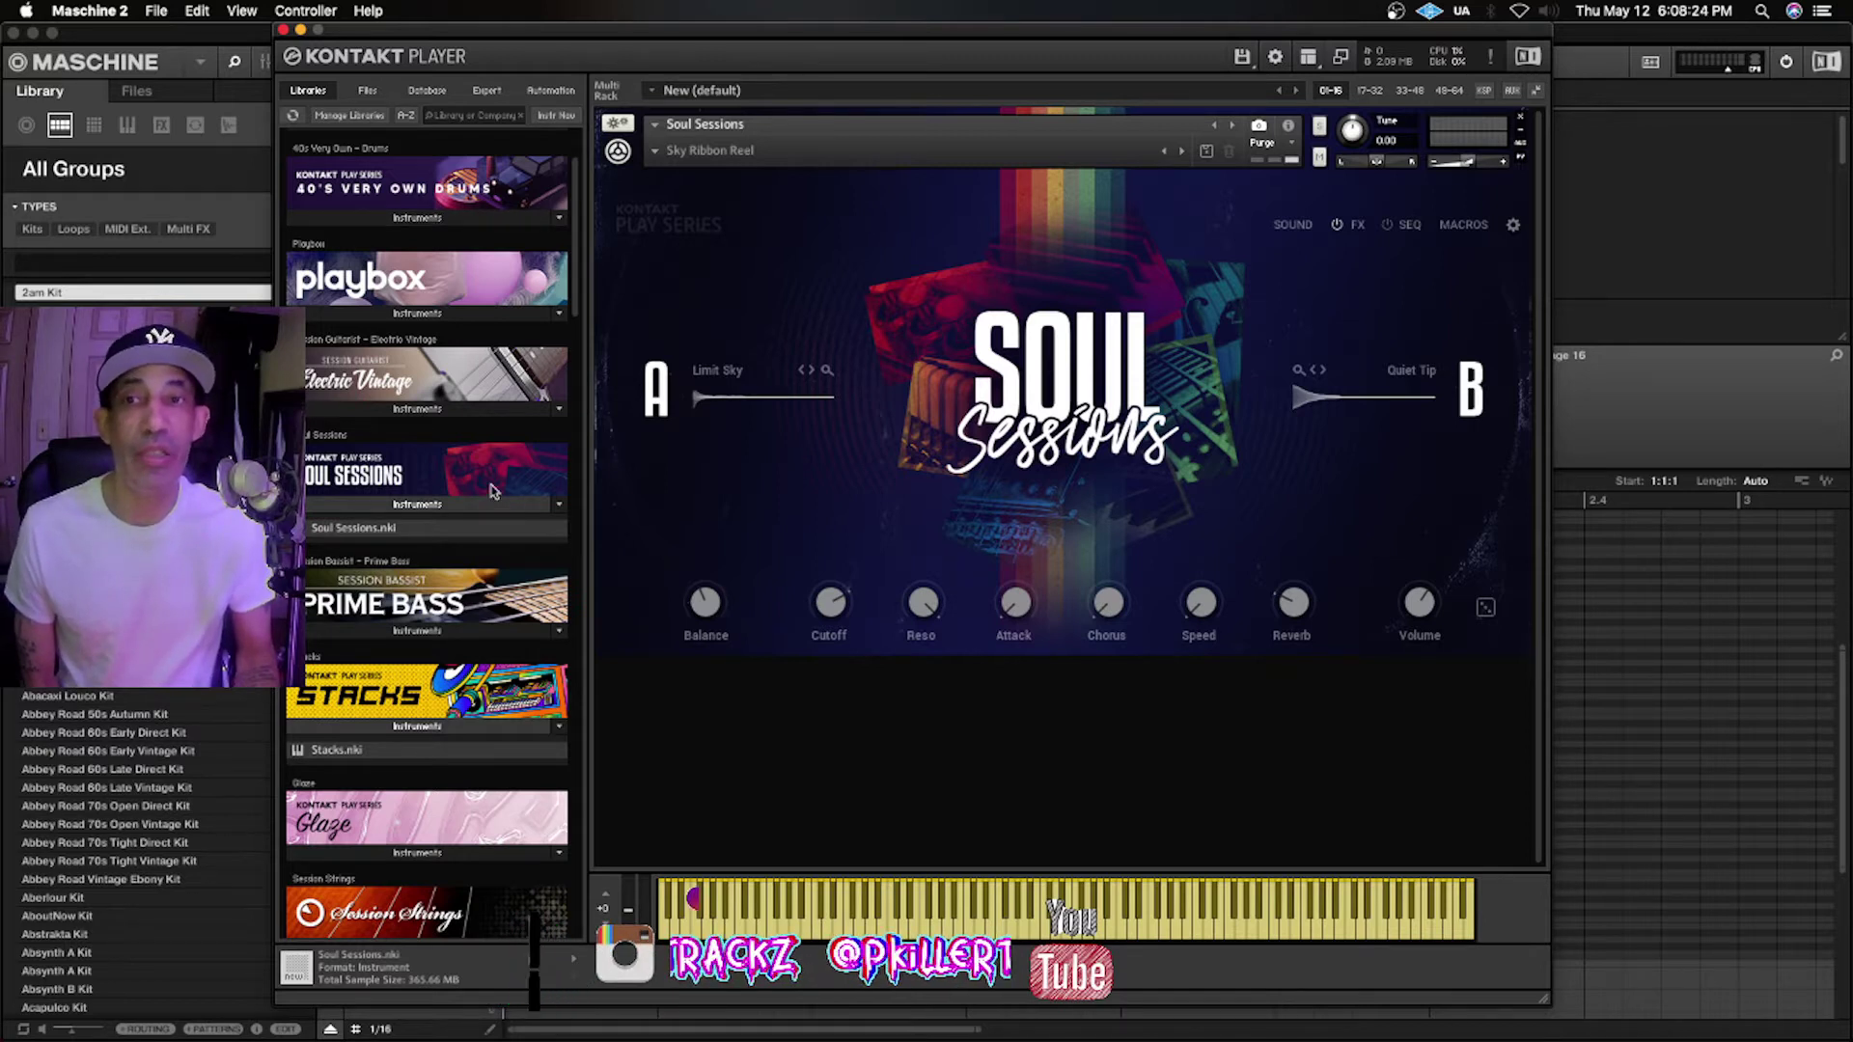
pyautogui.scroll(3, 493, 490)
pyautogui.click(421, 340)
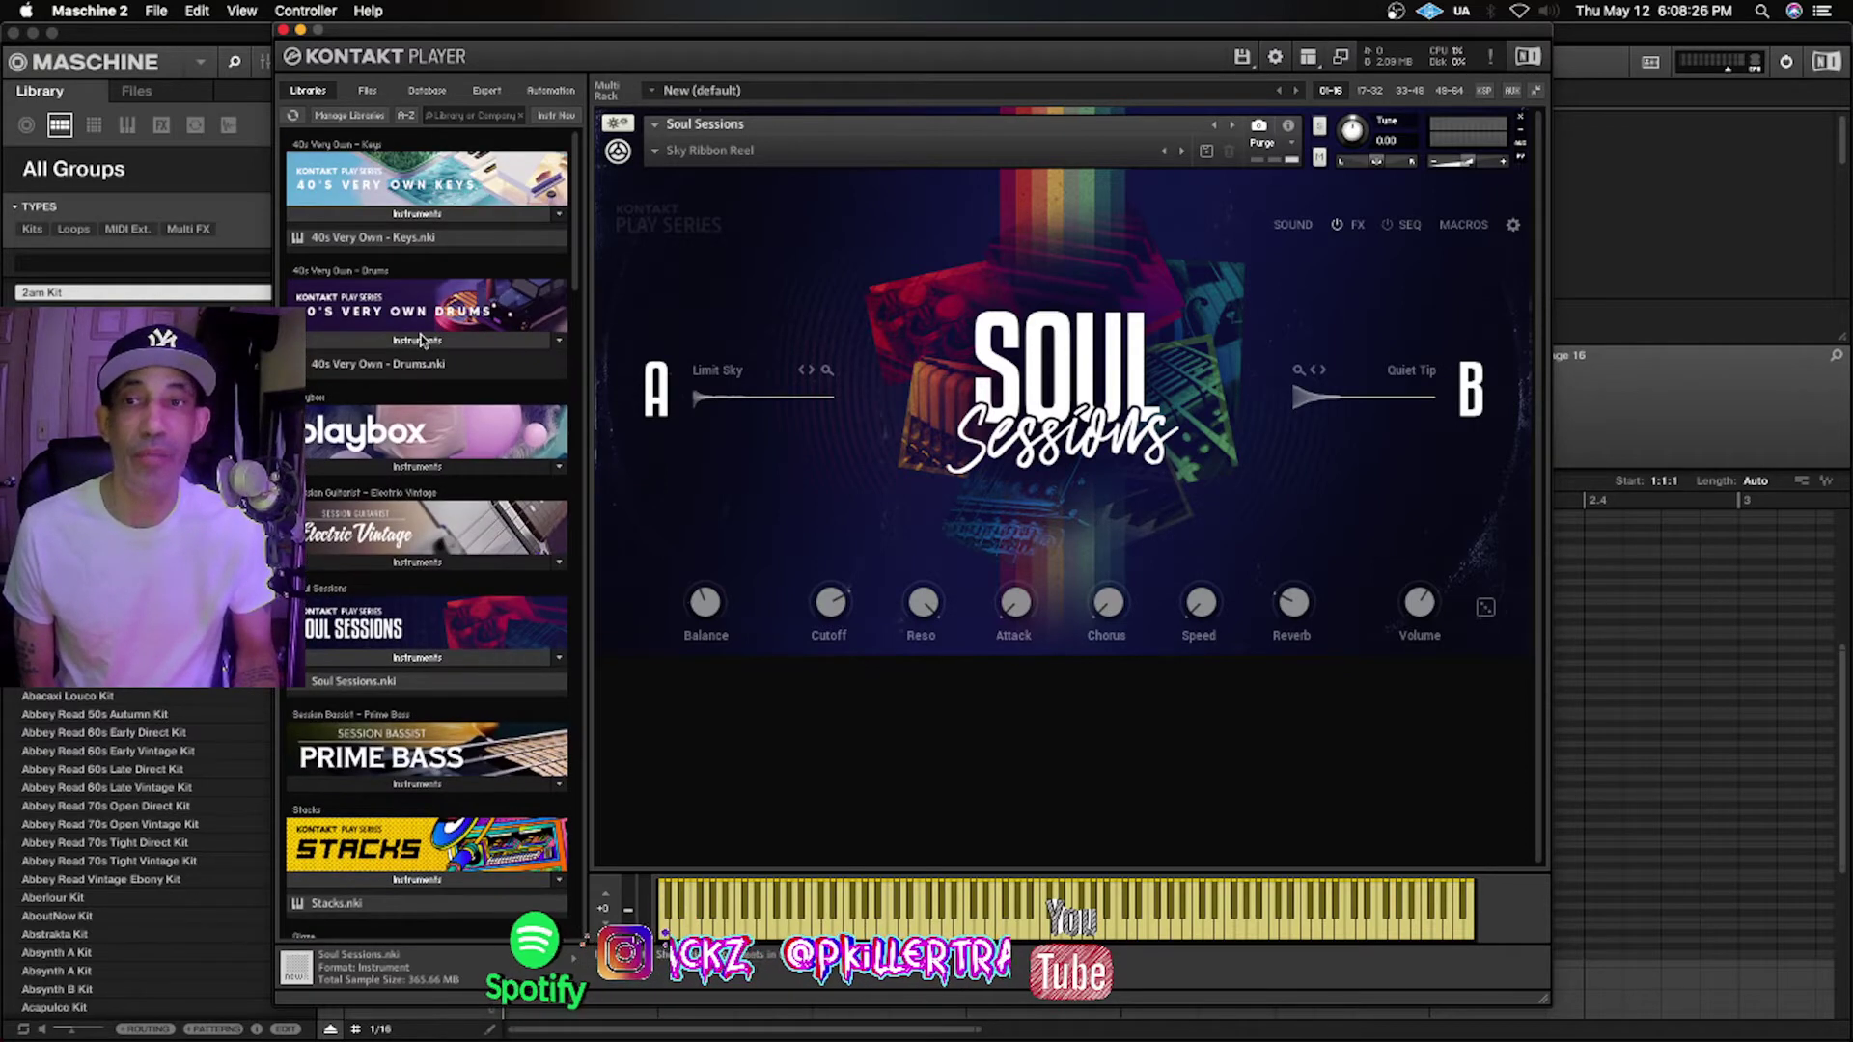
# Load 40s Very Own - Drums.nki, test a pad, and open its kit preset list
pyautogui.moveTo(415, 364); pyautogui.dragTo(1108, 360)
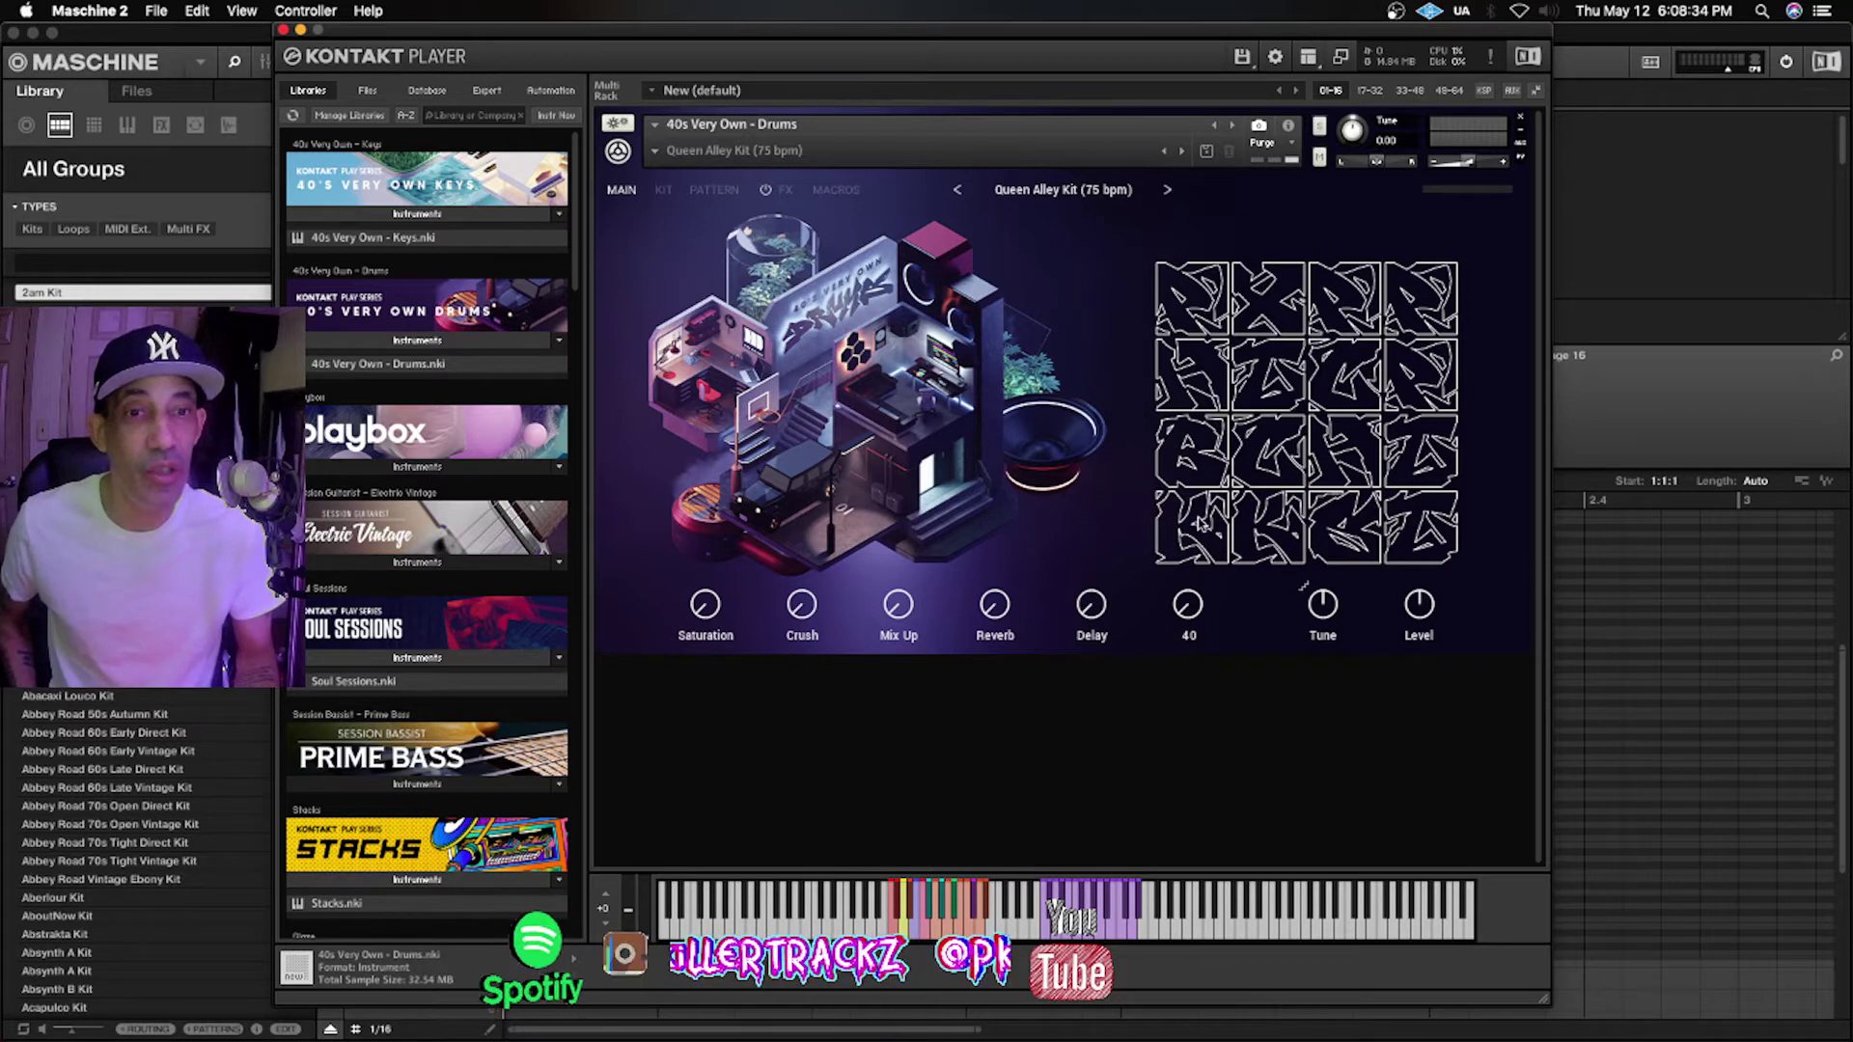
pyautogui.click(1269, 526)
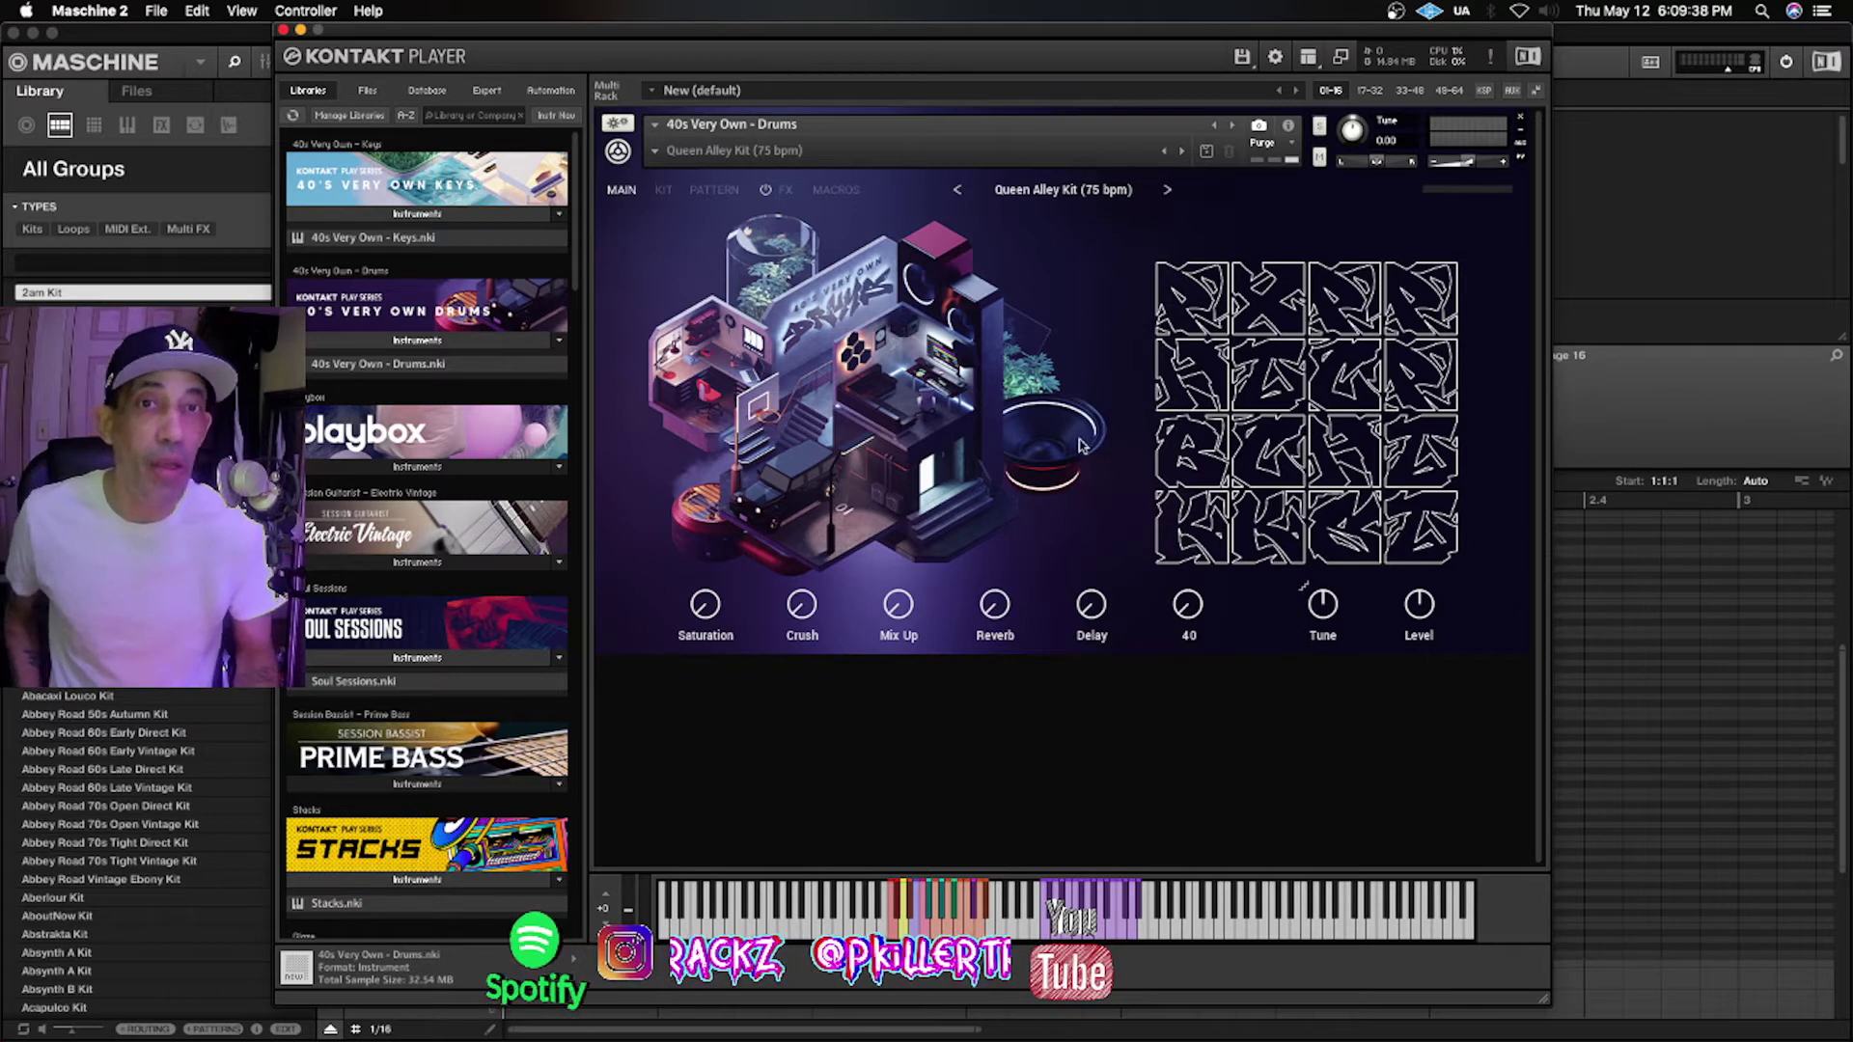
pyautogui.click(1105, 190)
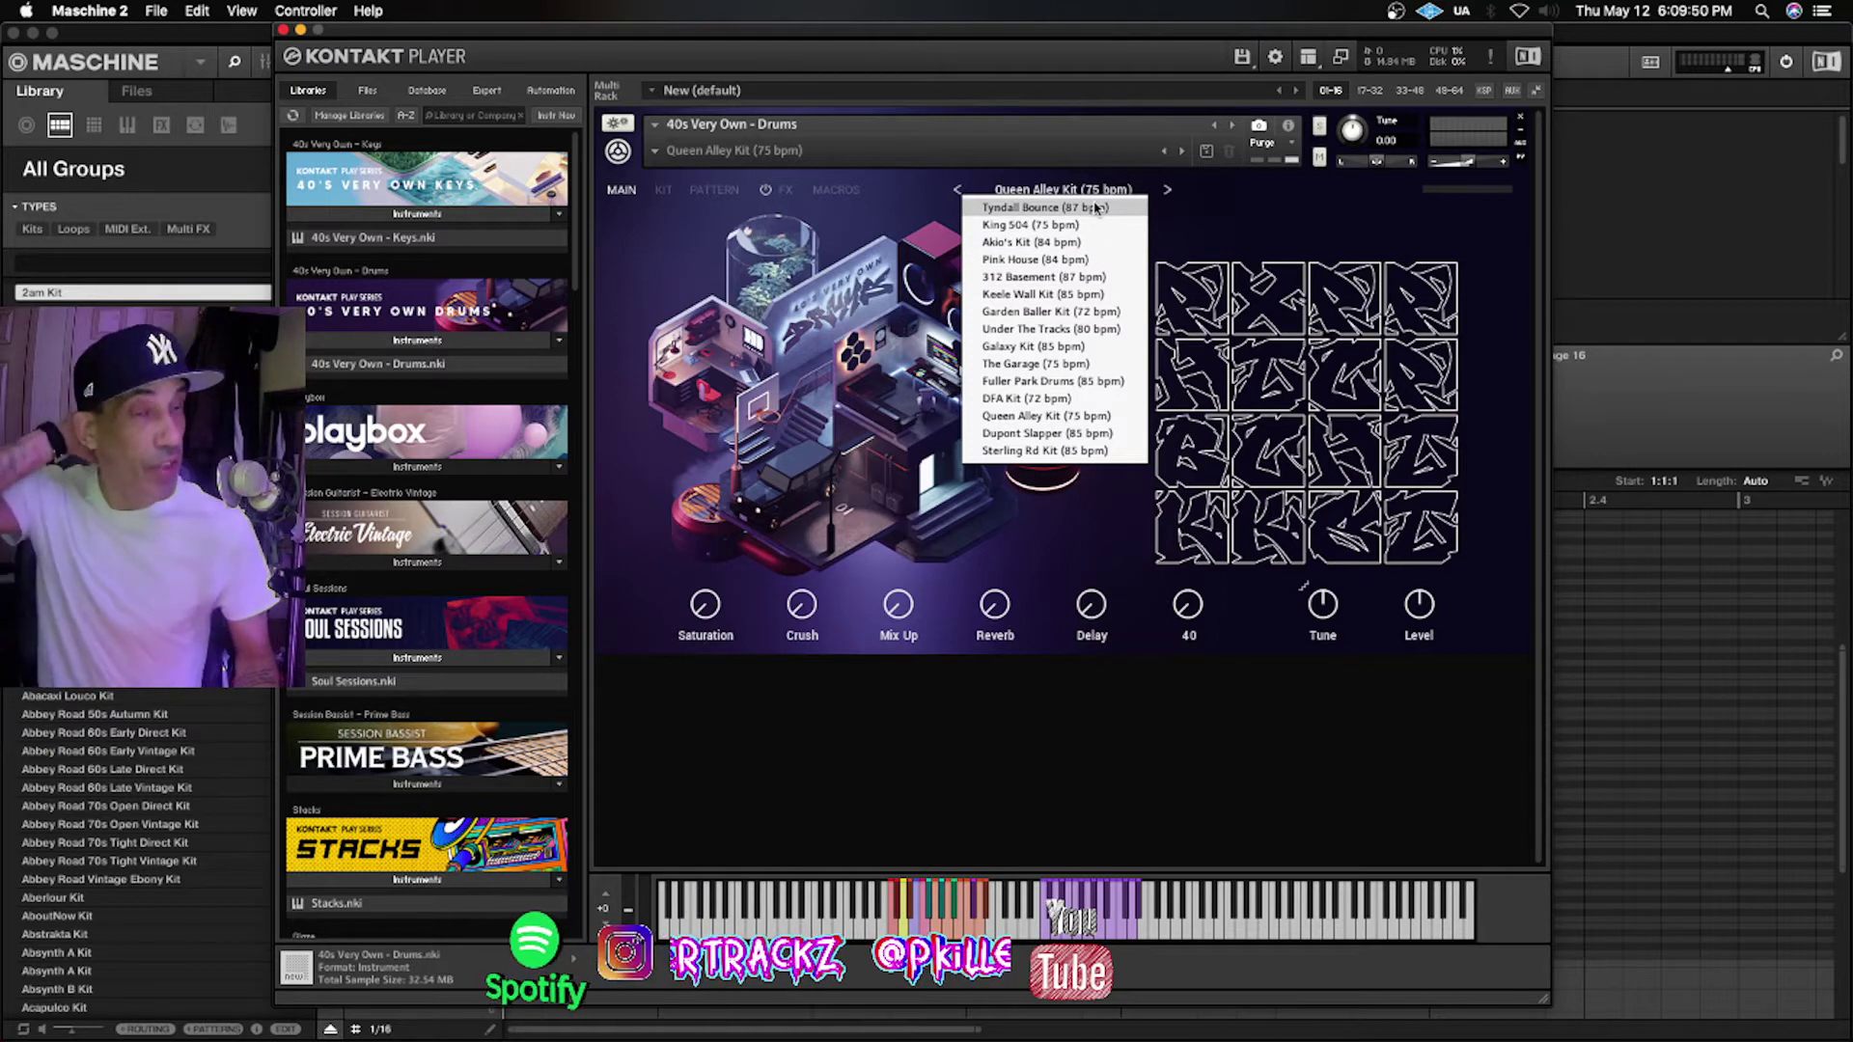
pyautogui.click(1259, 224)
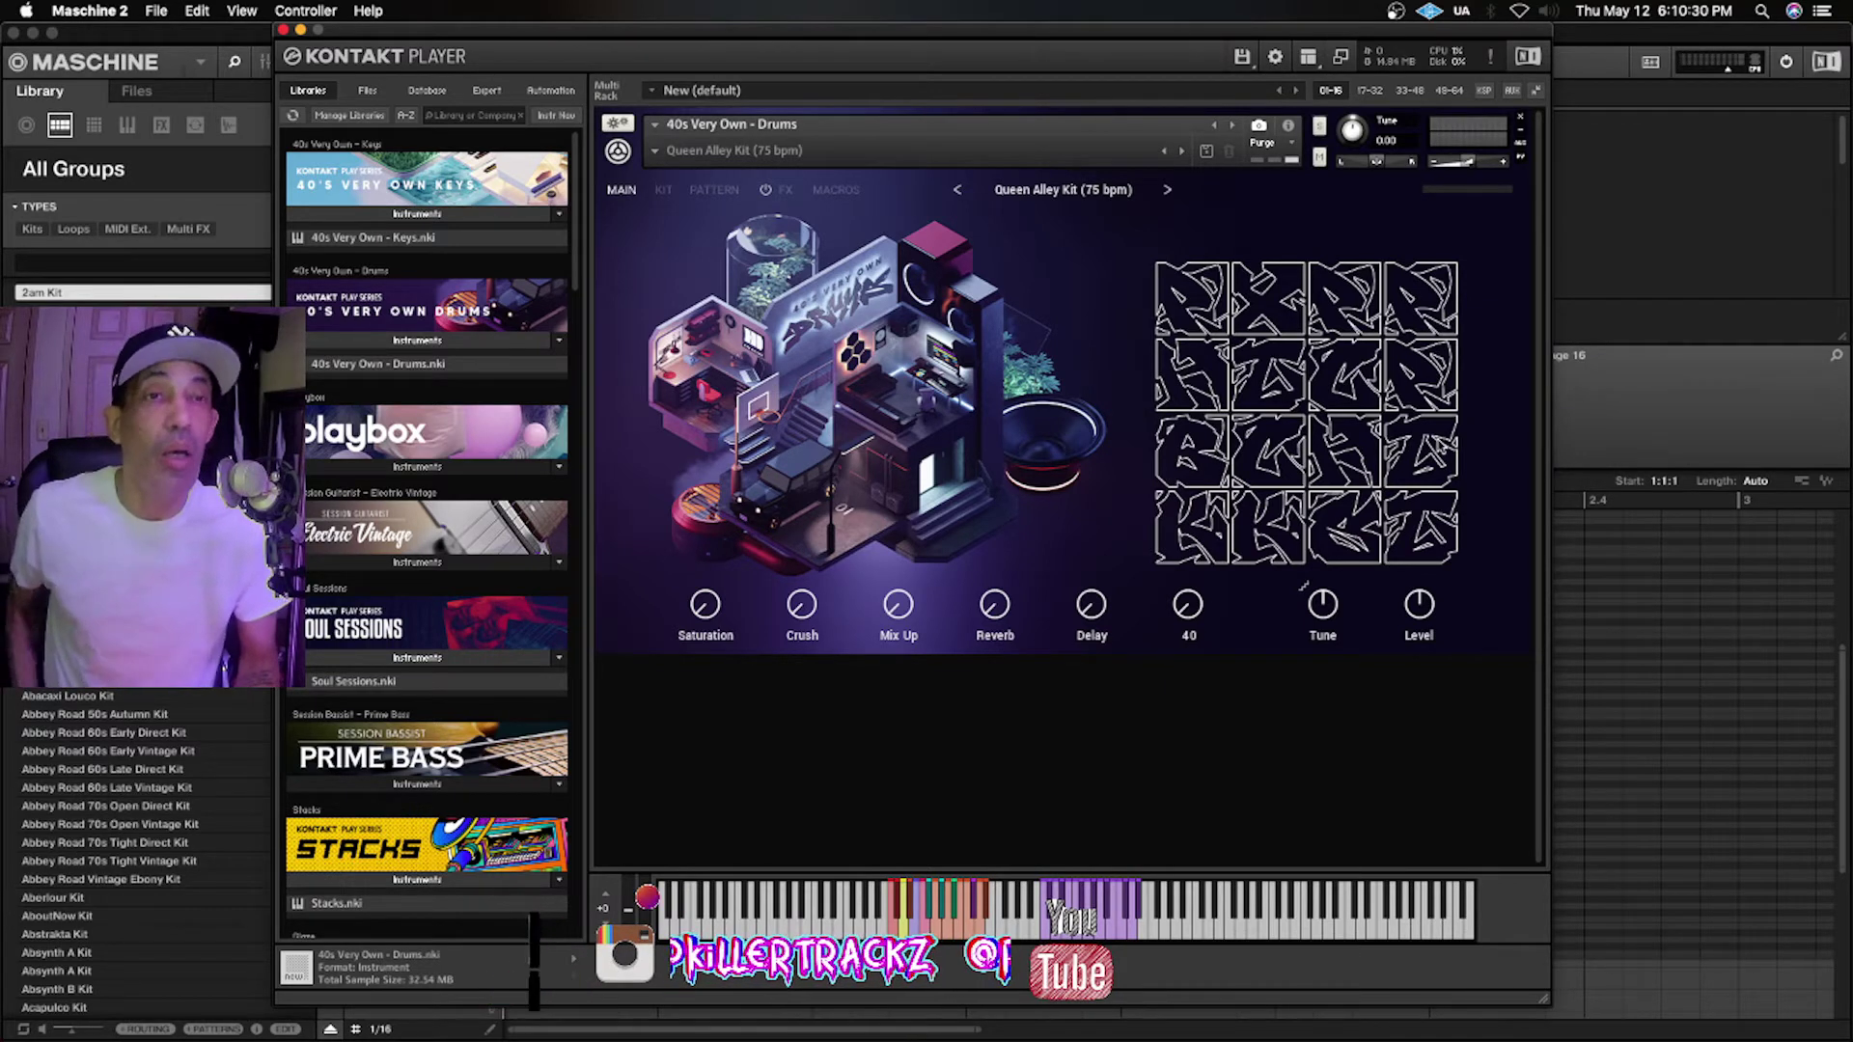
pyautogui.click(433, 214)
# Move Kontakt beside Maschine, browse Maschine's expansion library, then close the drums instrument
pyautogui.click(433, 215)
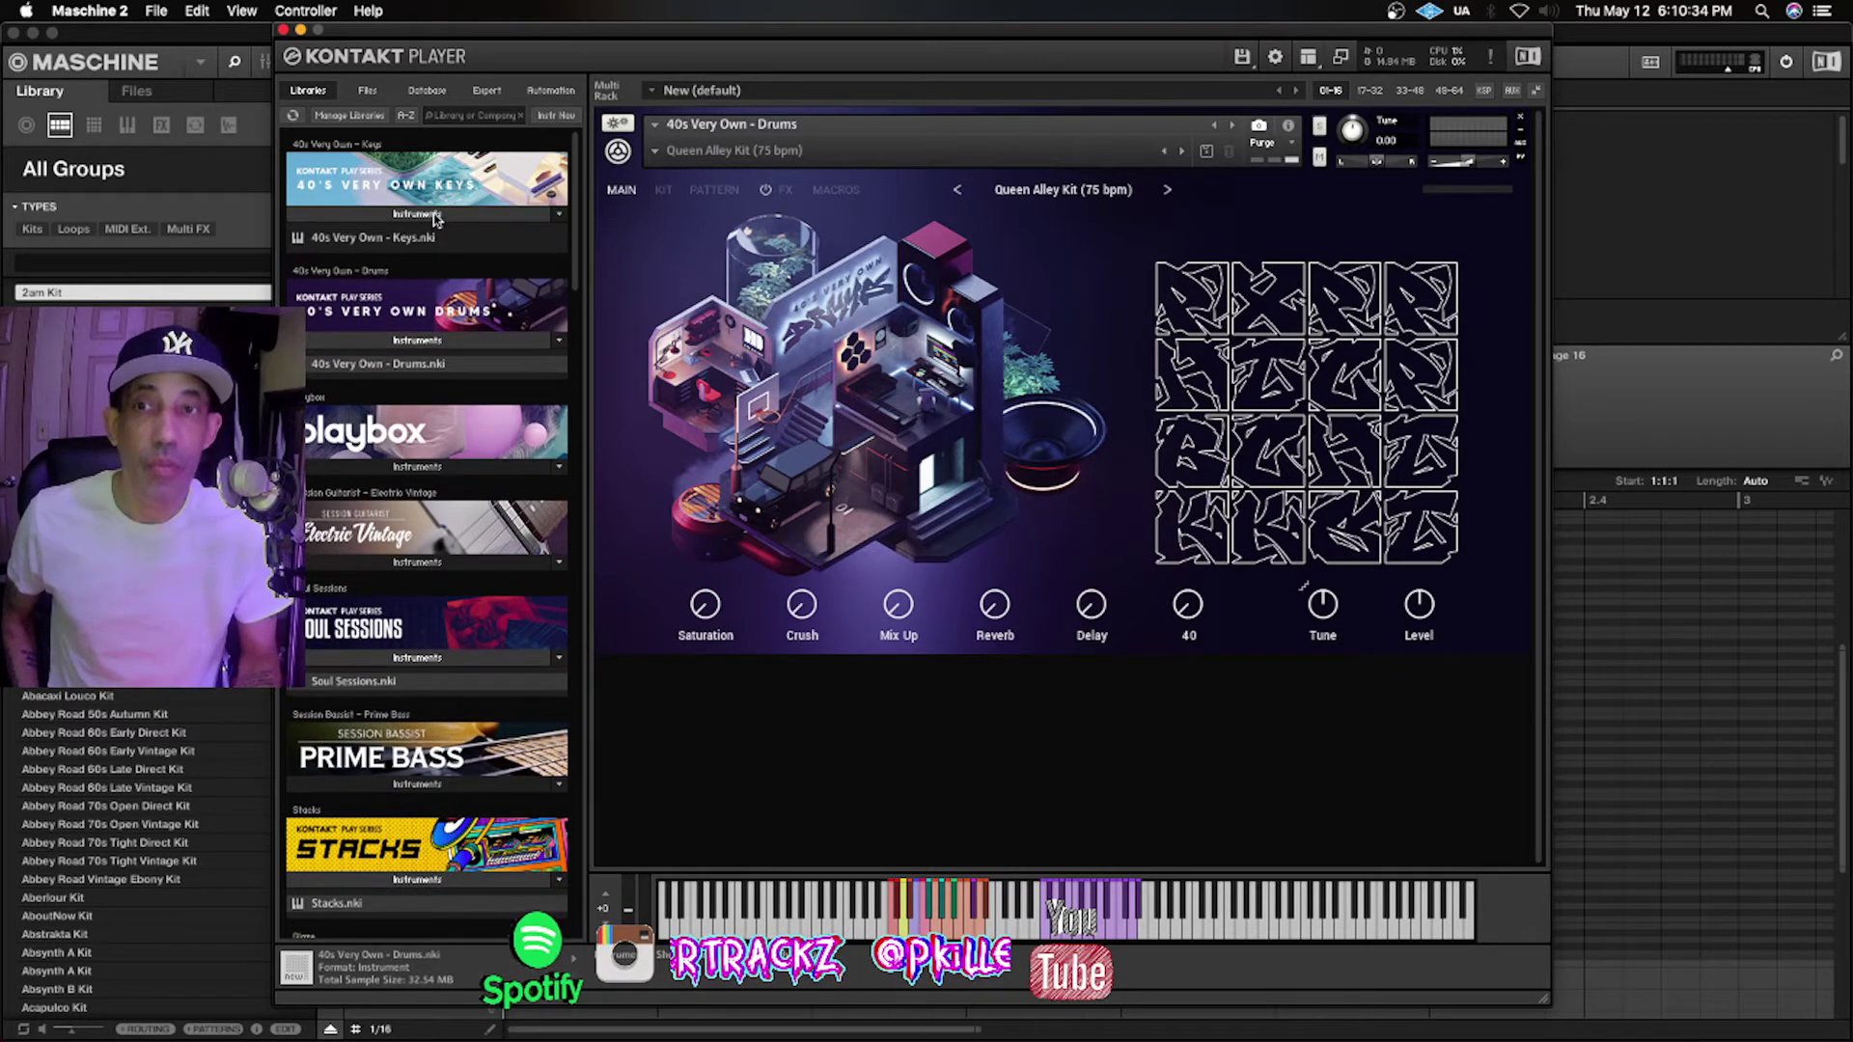
pyautogui.click(435, 241)
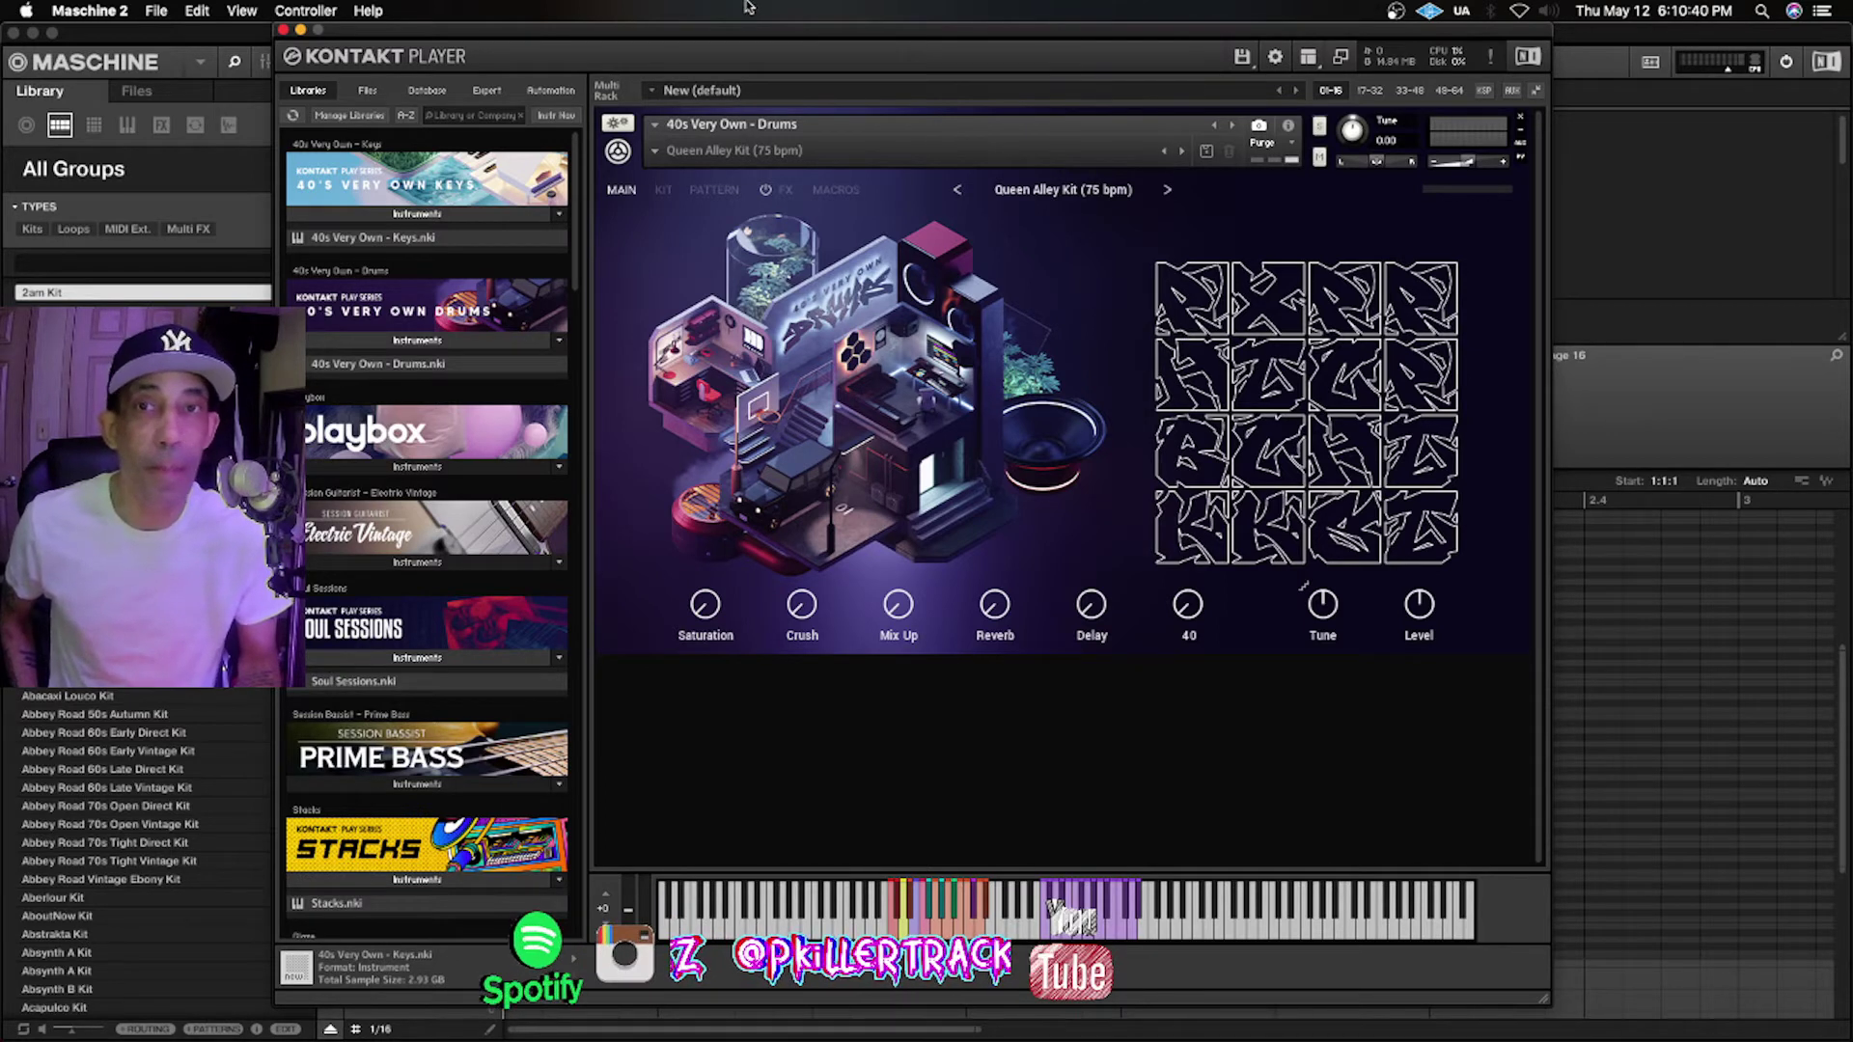
pyautogui.moveTo(734, 37); pyautogui.dragTo(1038, 7)
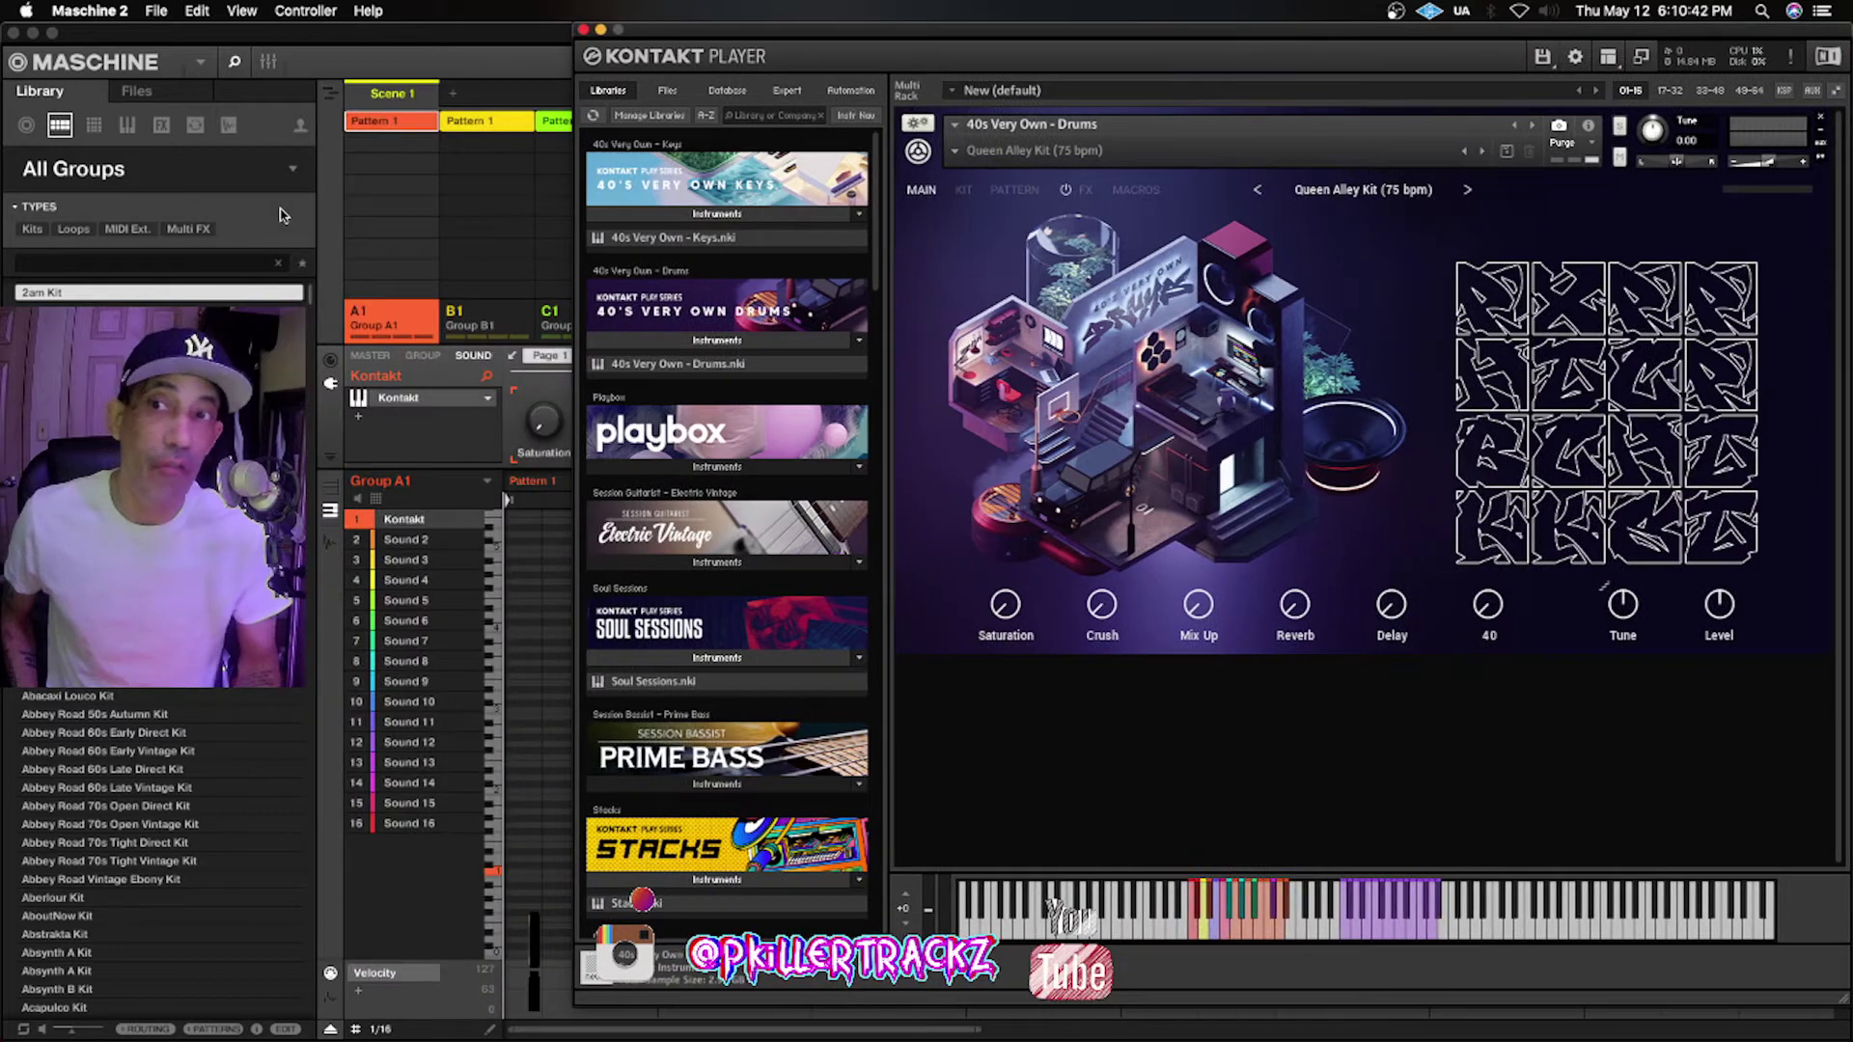
pyautogui.click(114, 185)
pyautogui.click(114, 185)
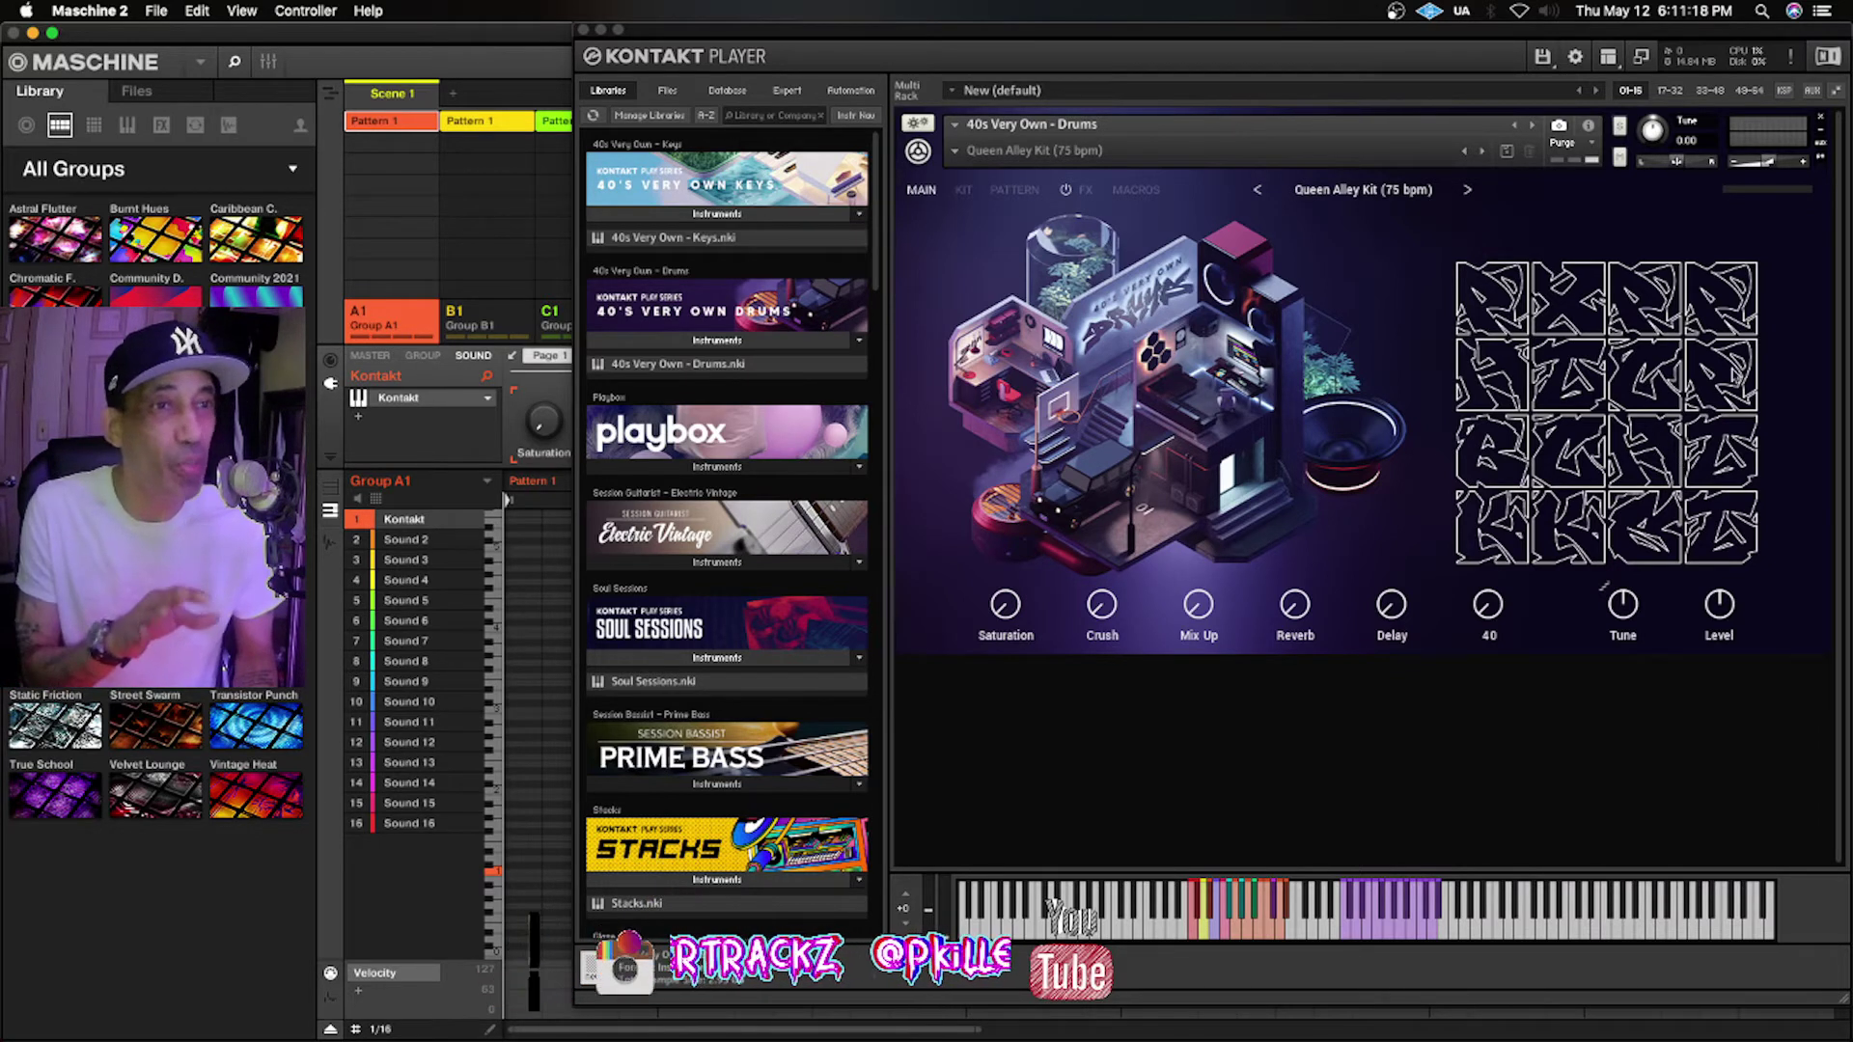
pyautogui.click(1821, 121)
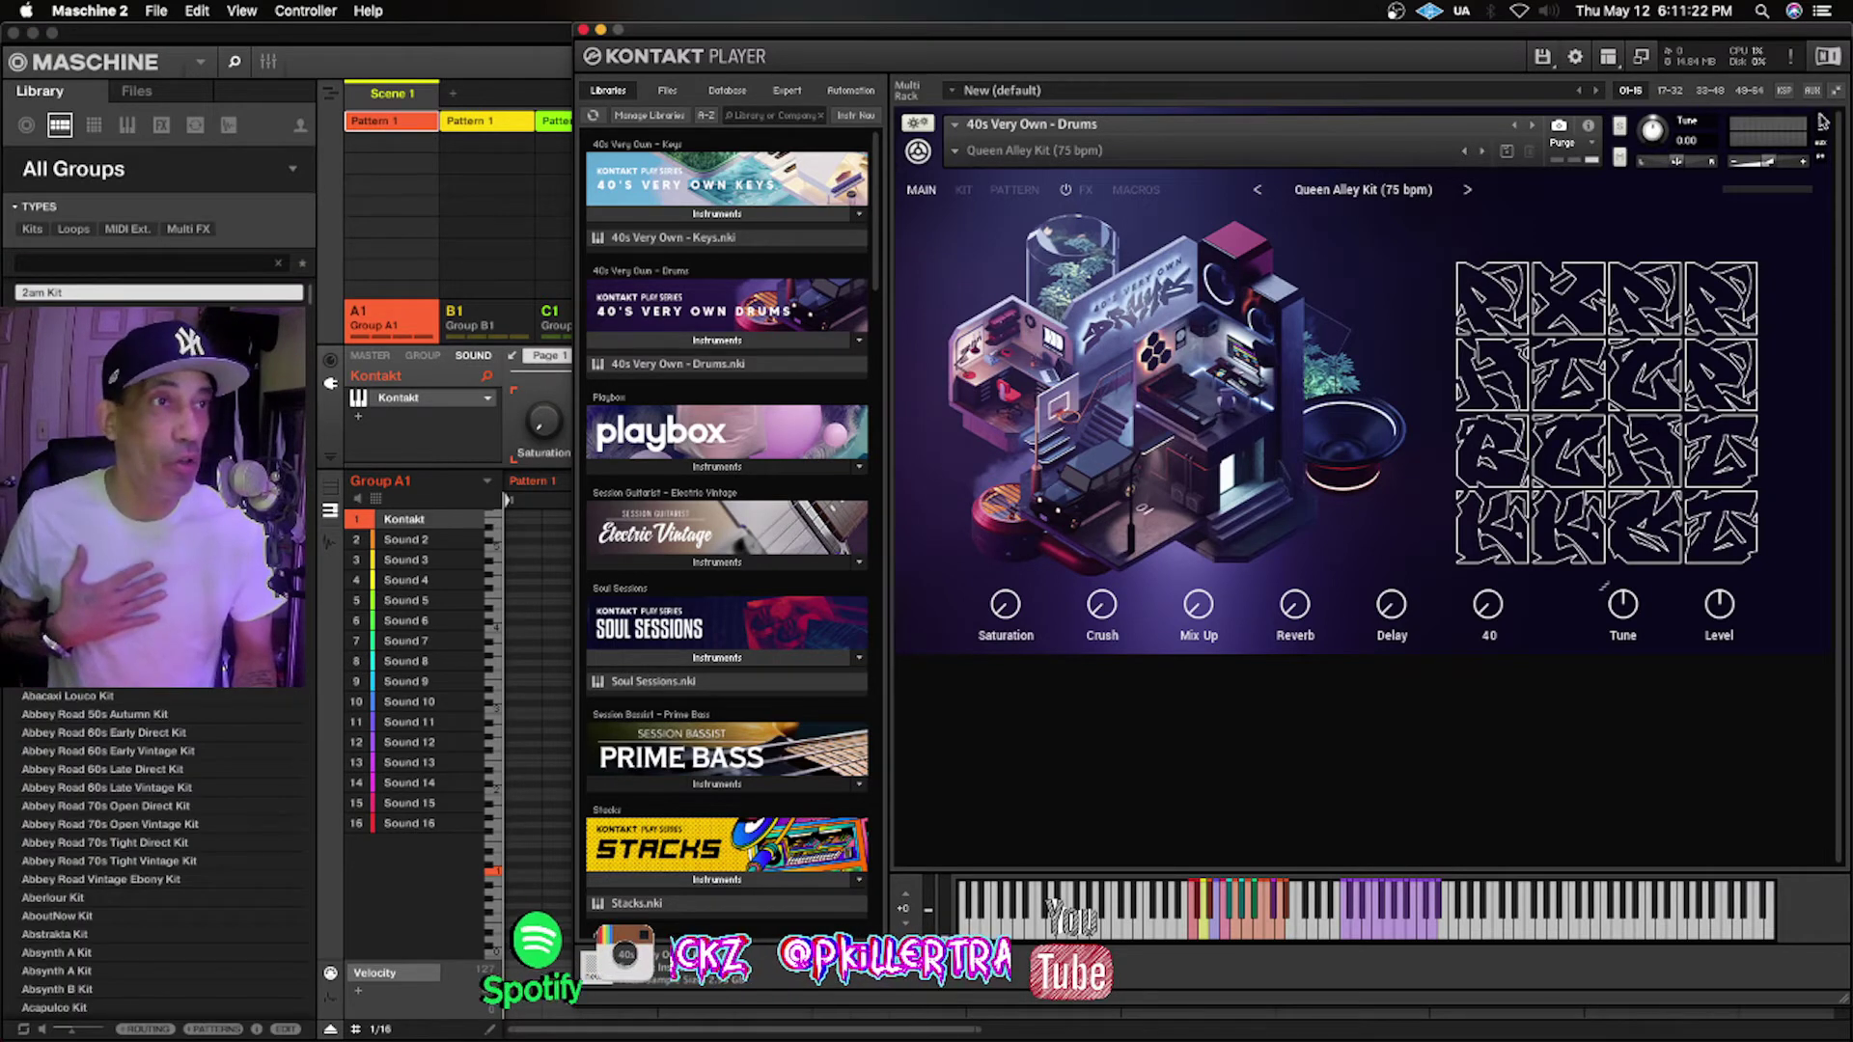
pyautogui.click(1821, 117)
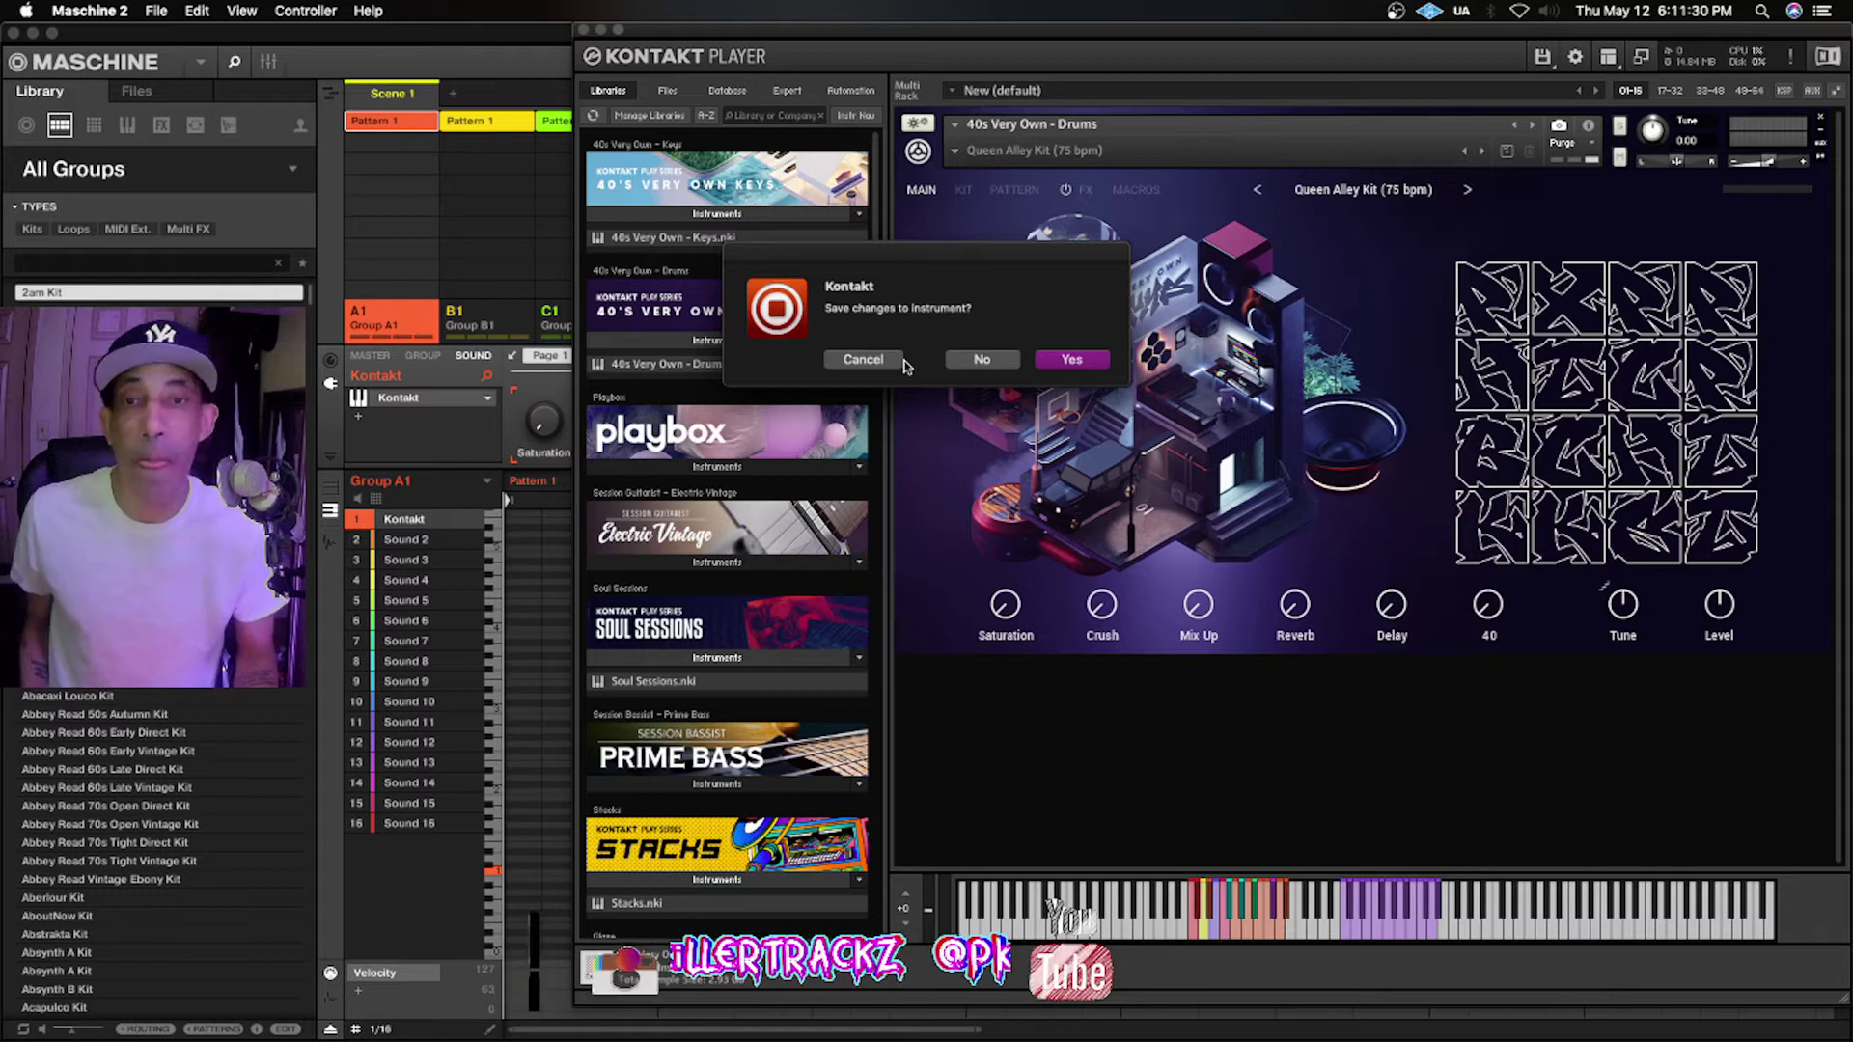
# Discard the drums unsaved, load 40s Very Own - Keys.nki into the empty rack, and shift the window left
pyautogui.click(981, 358)
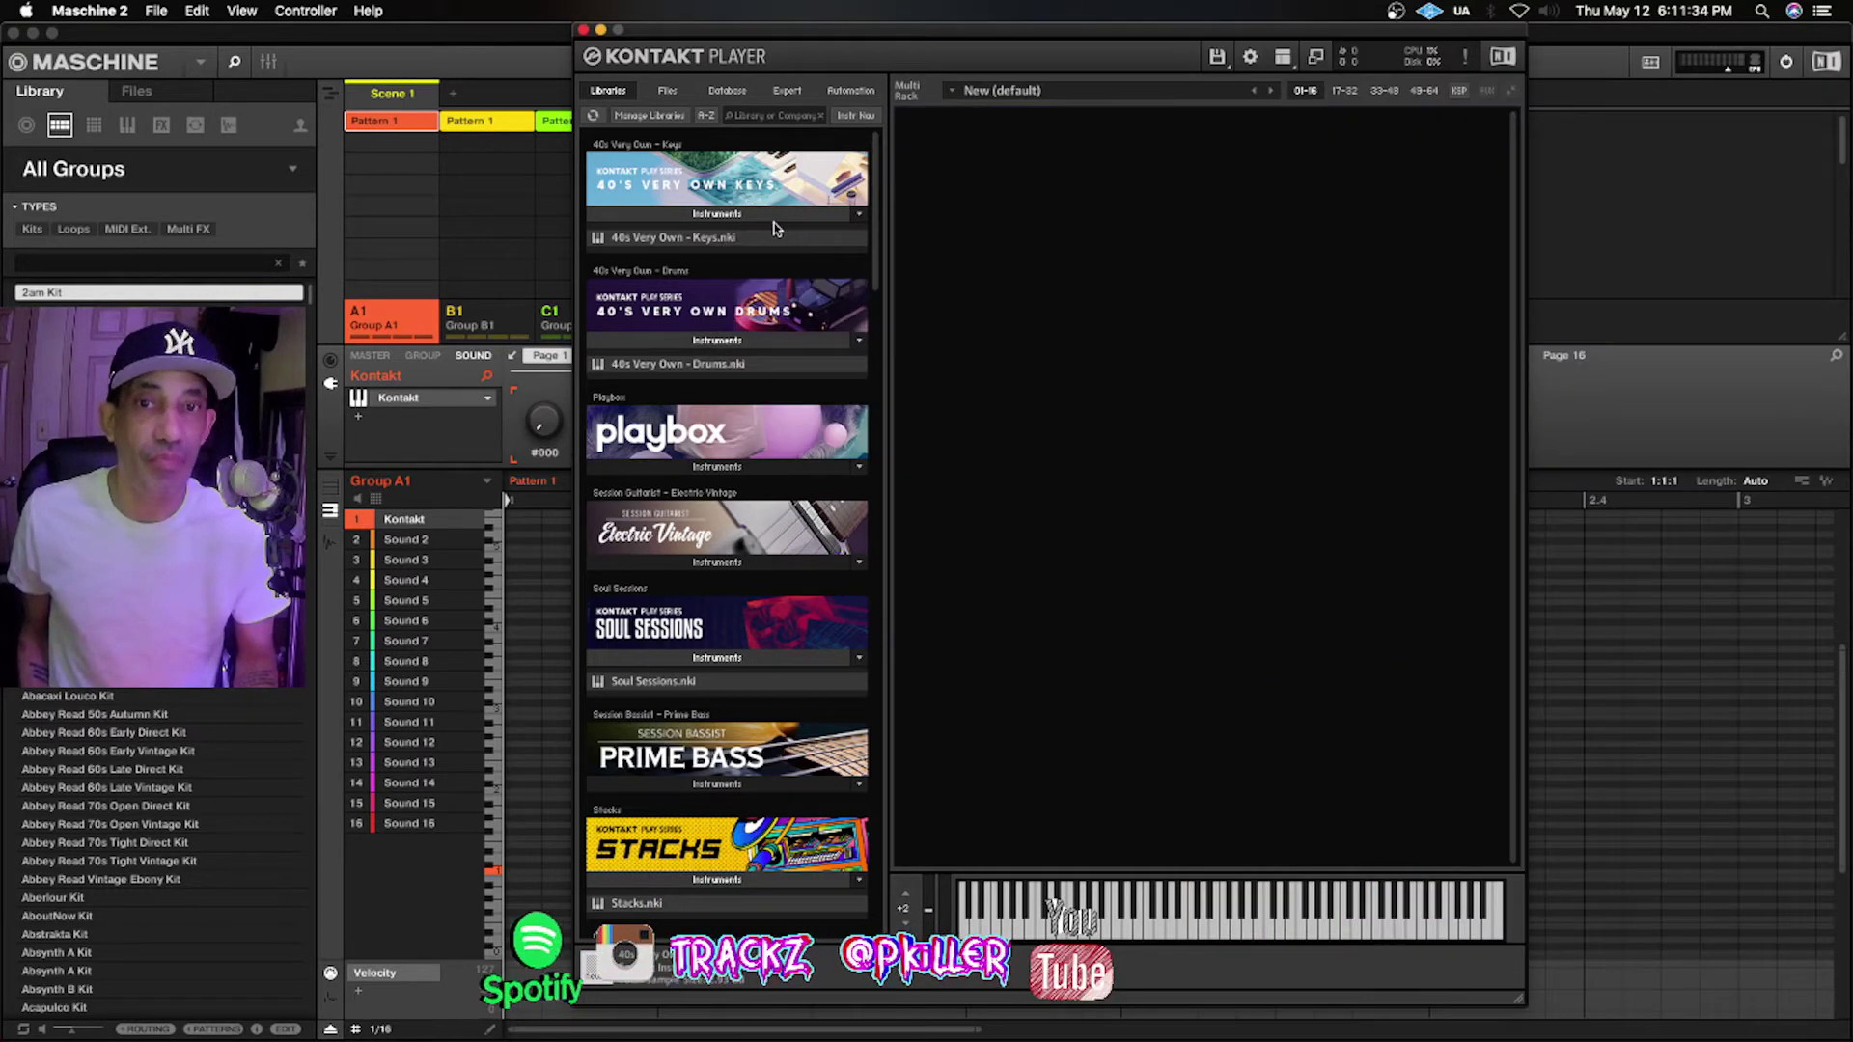
pyautogui.moveTo(746, 241); pyautogui.dragTo(1102, 241)
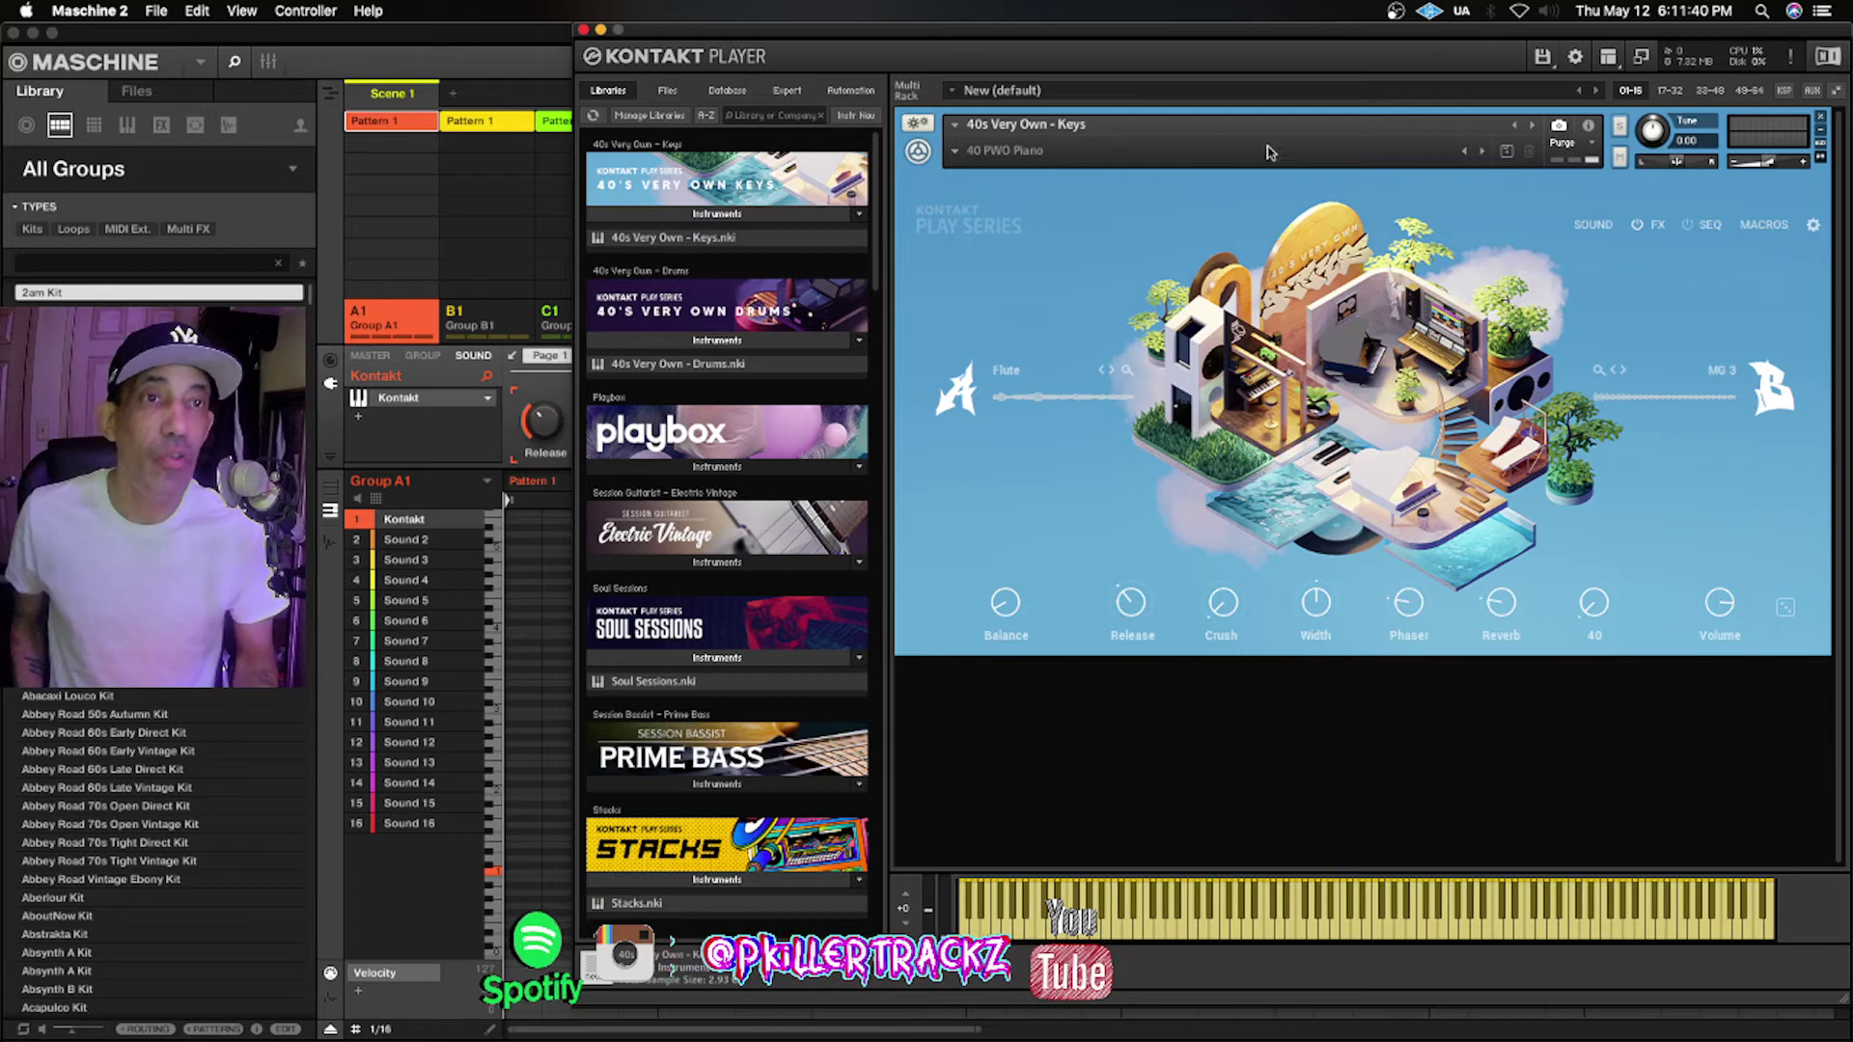
pyautogui.moveTo(1321, 27); pyautogui.dragTo(1198, 17)
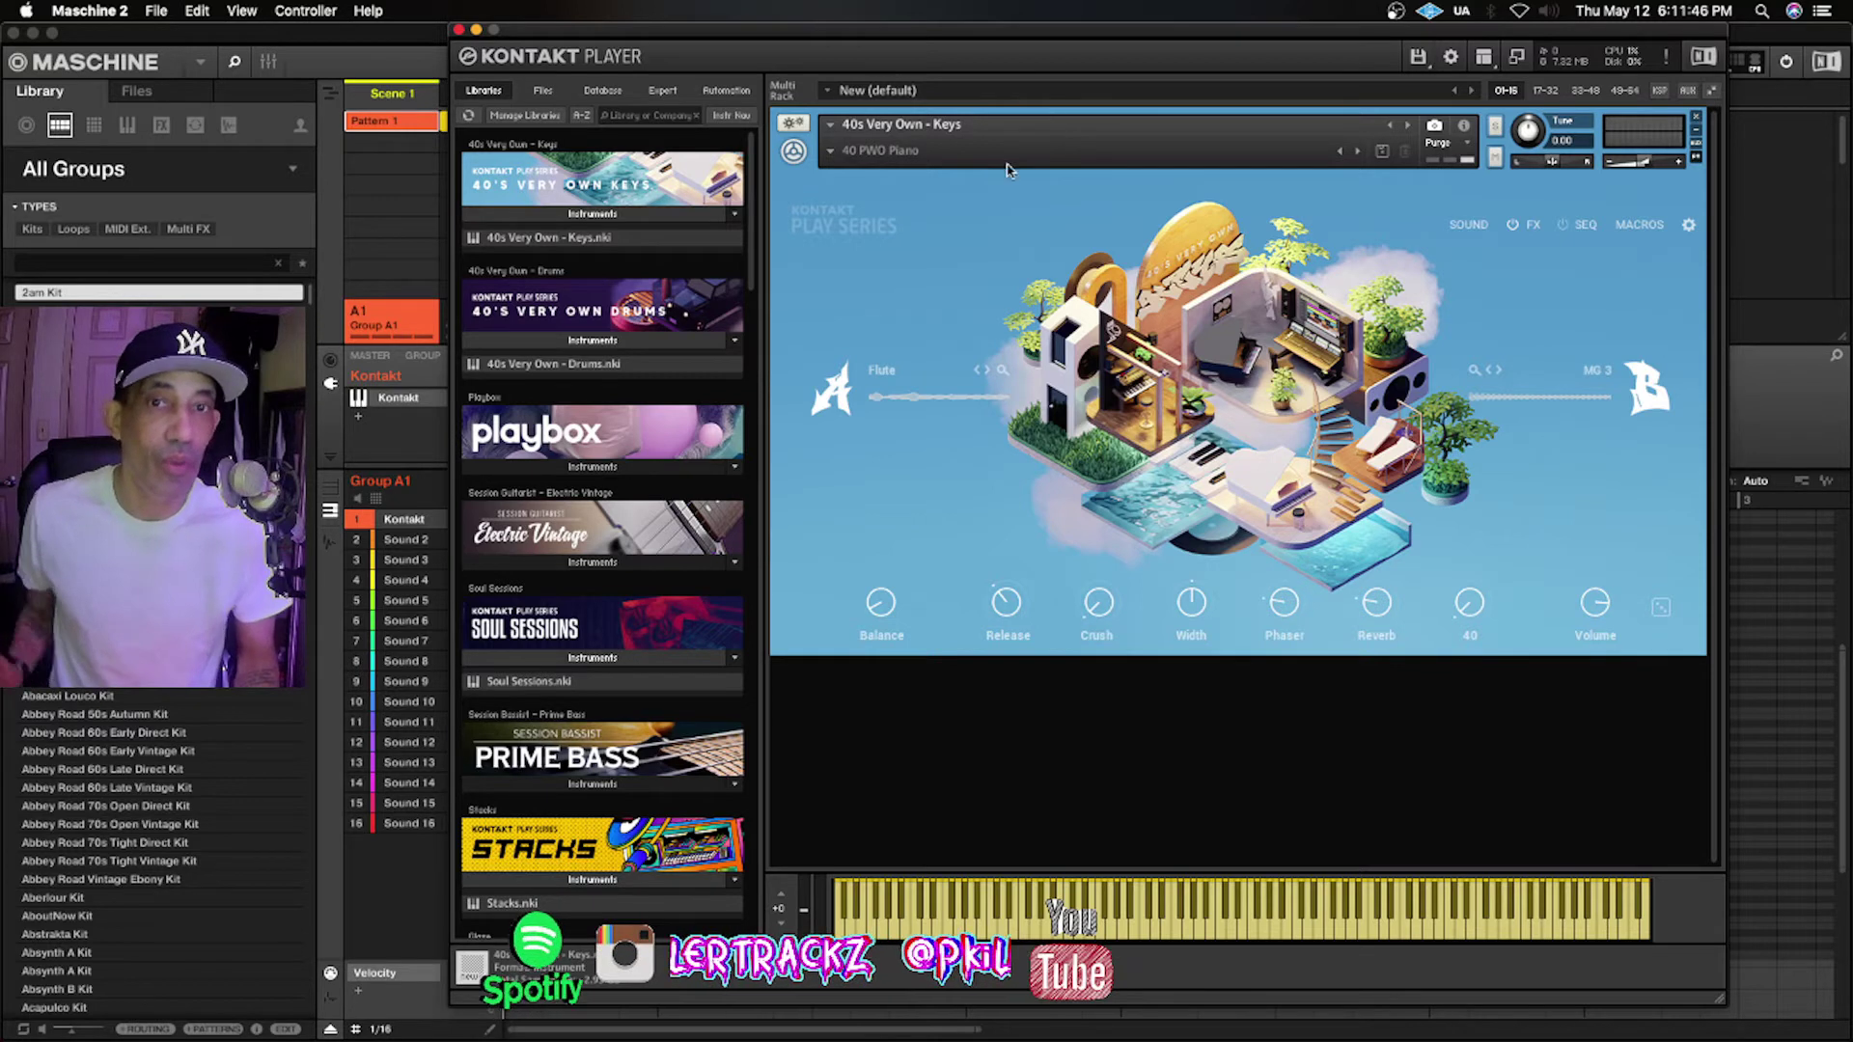
pyautogui.click(880, 156)
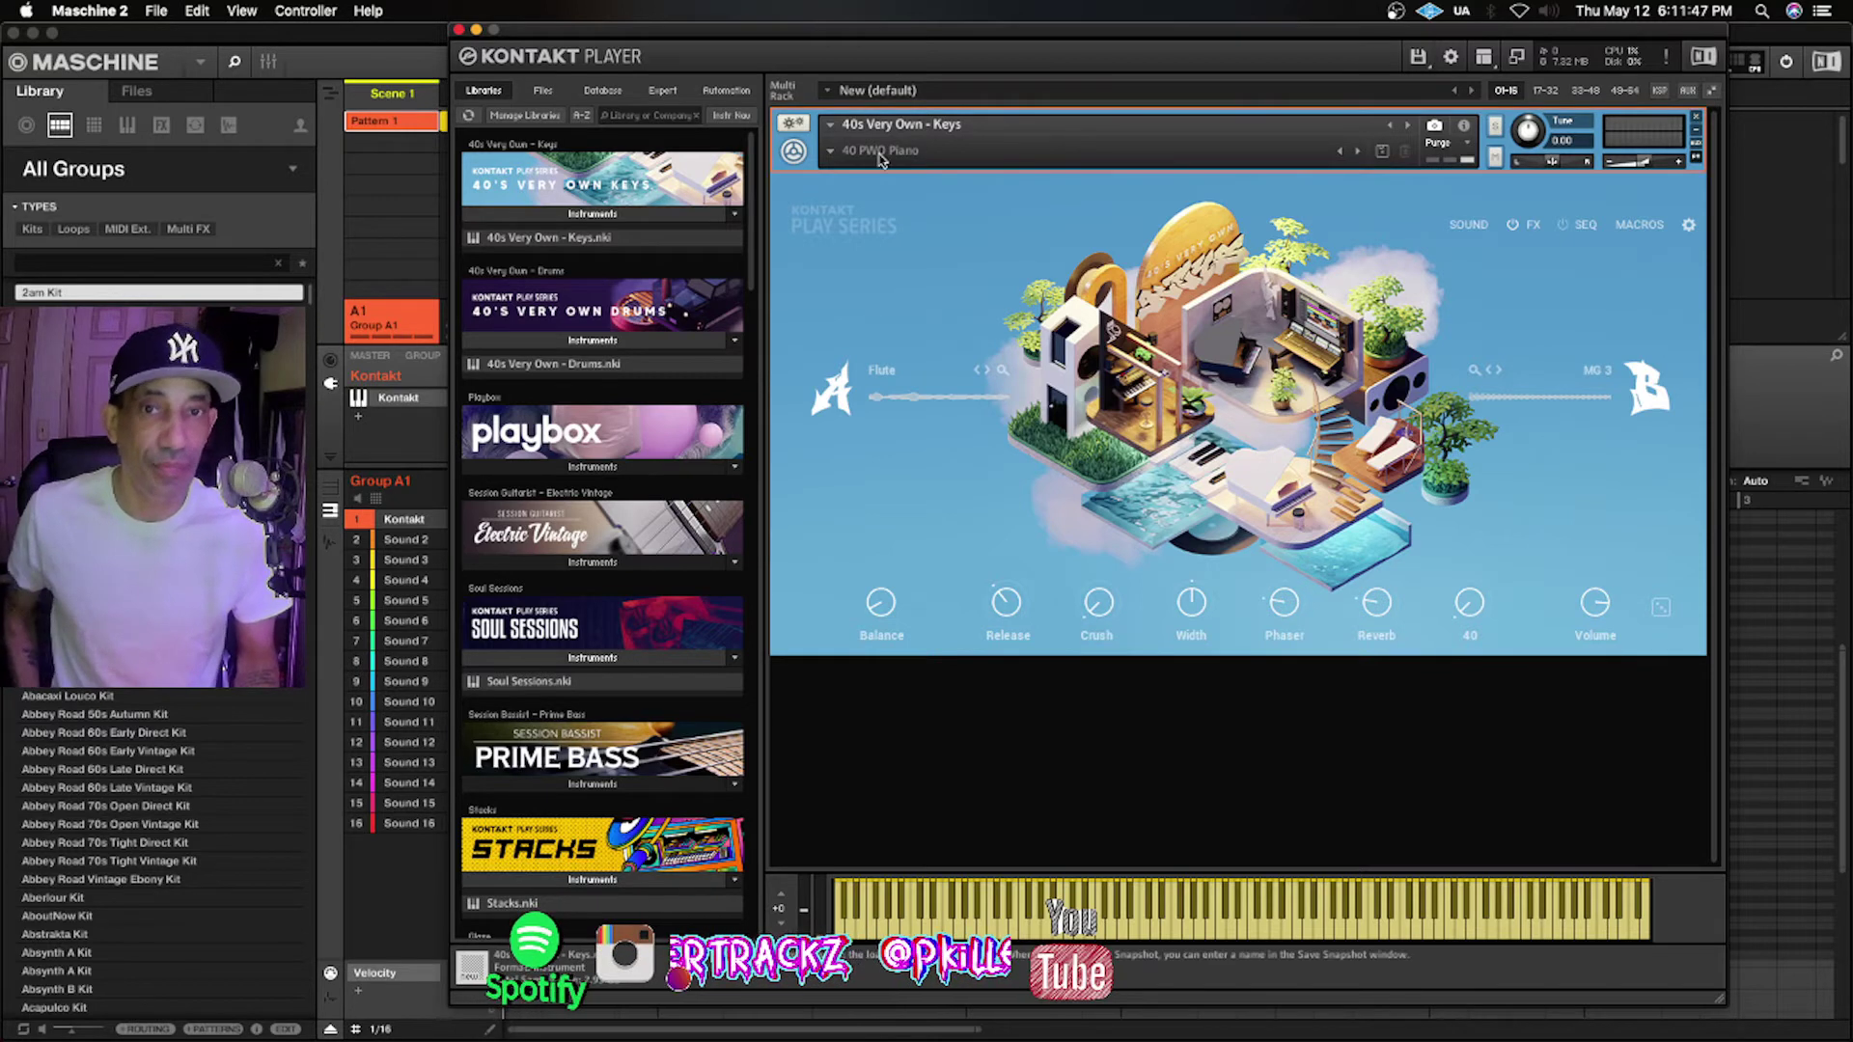
pyautogui.click(828, 156)
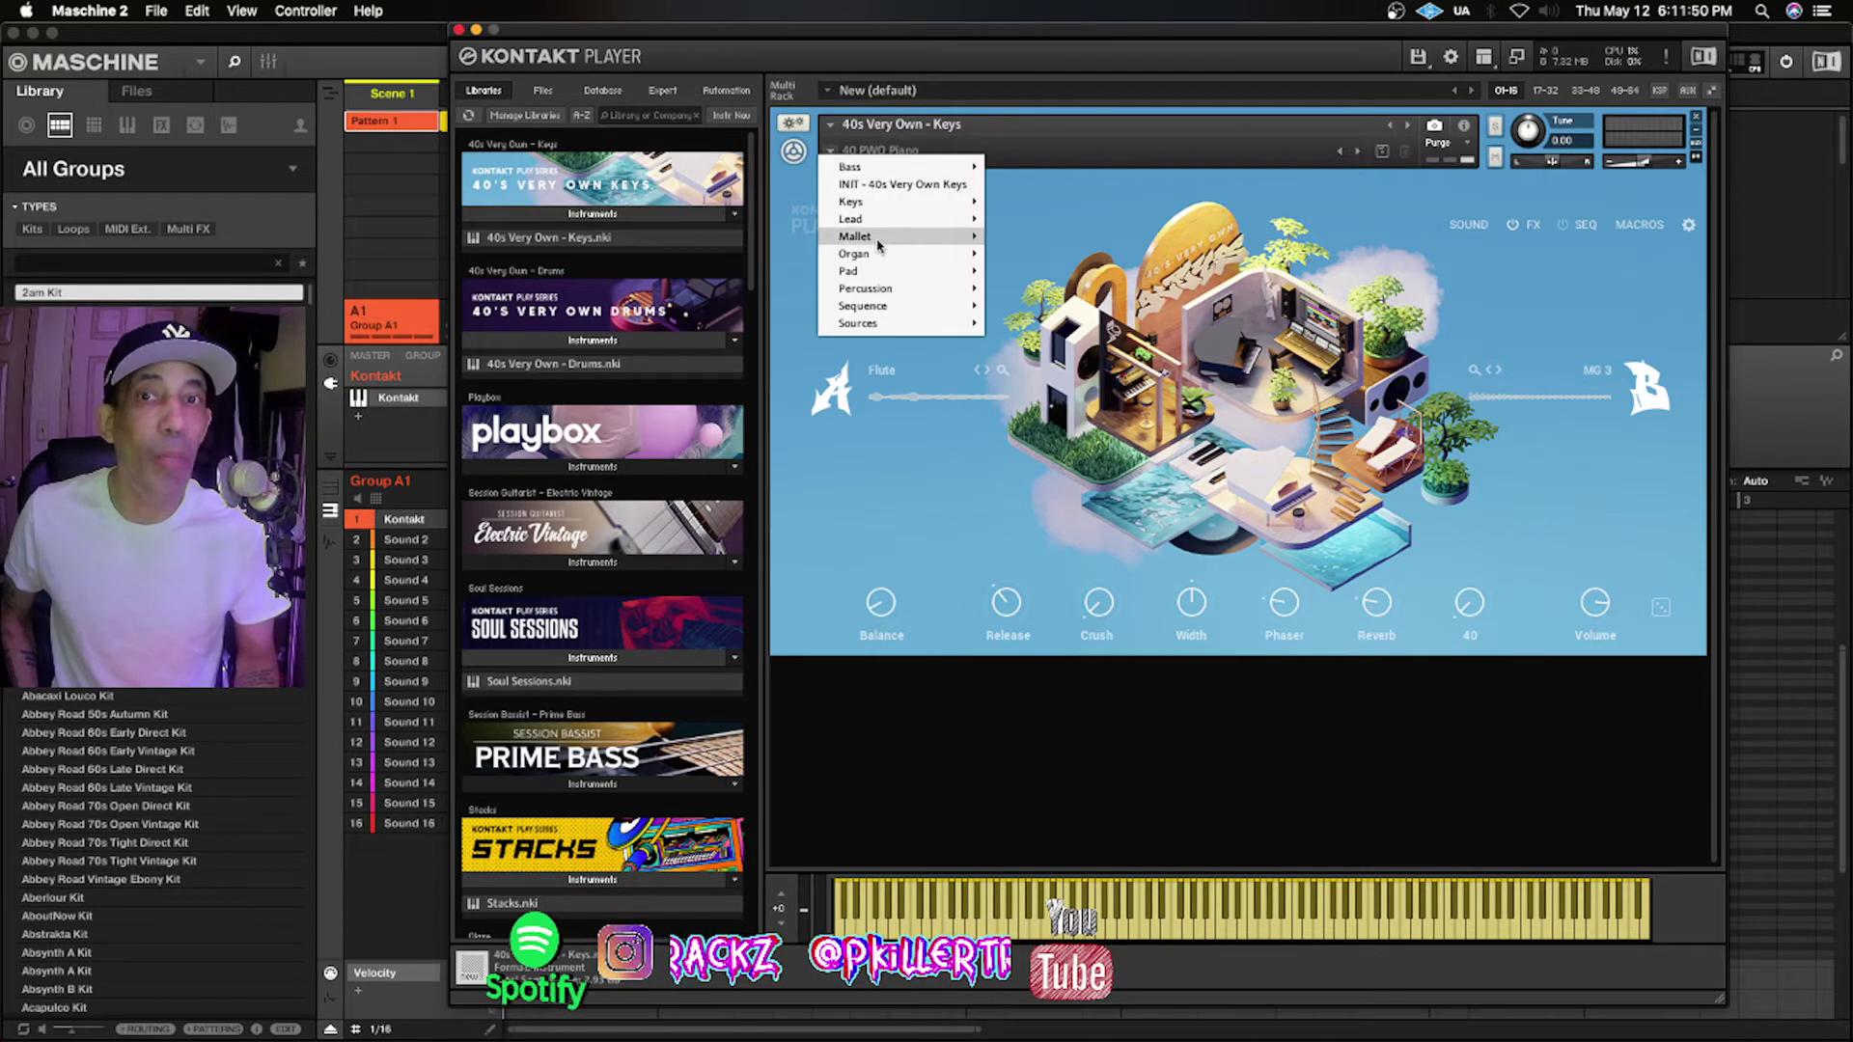
pyautogui.moveTo(880, 253)
pyautogui.moveTo(893, 215)
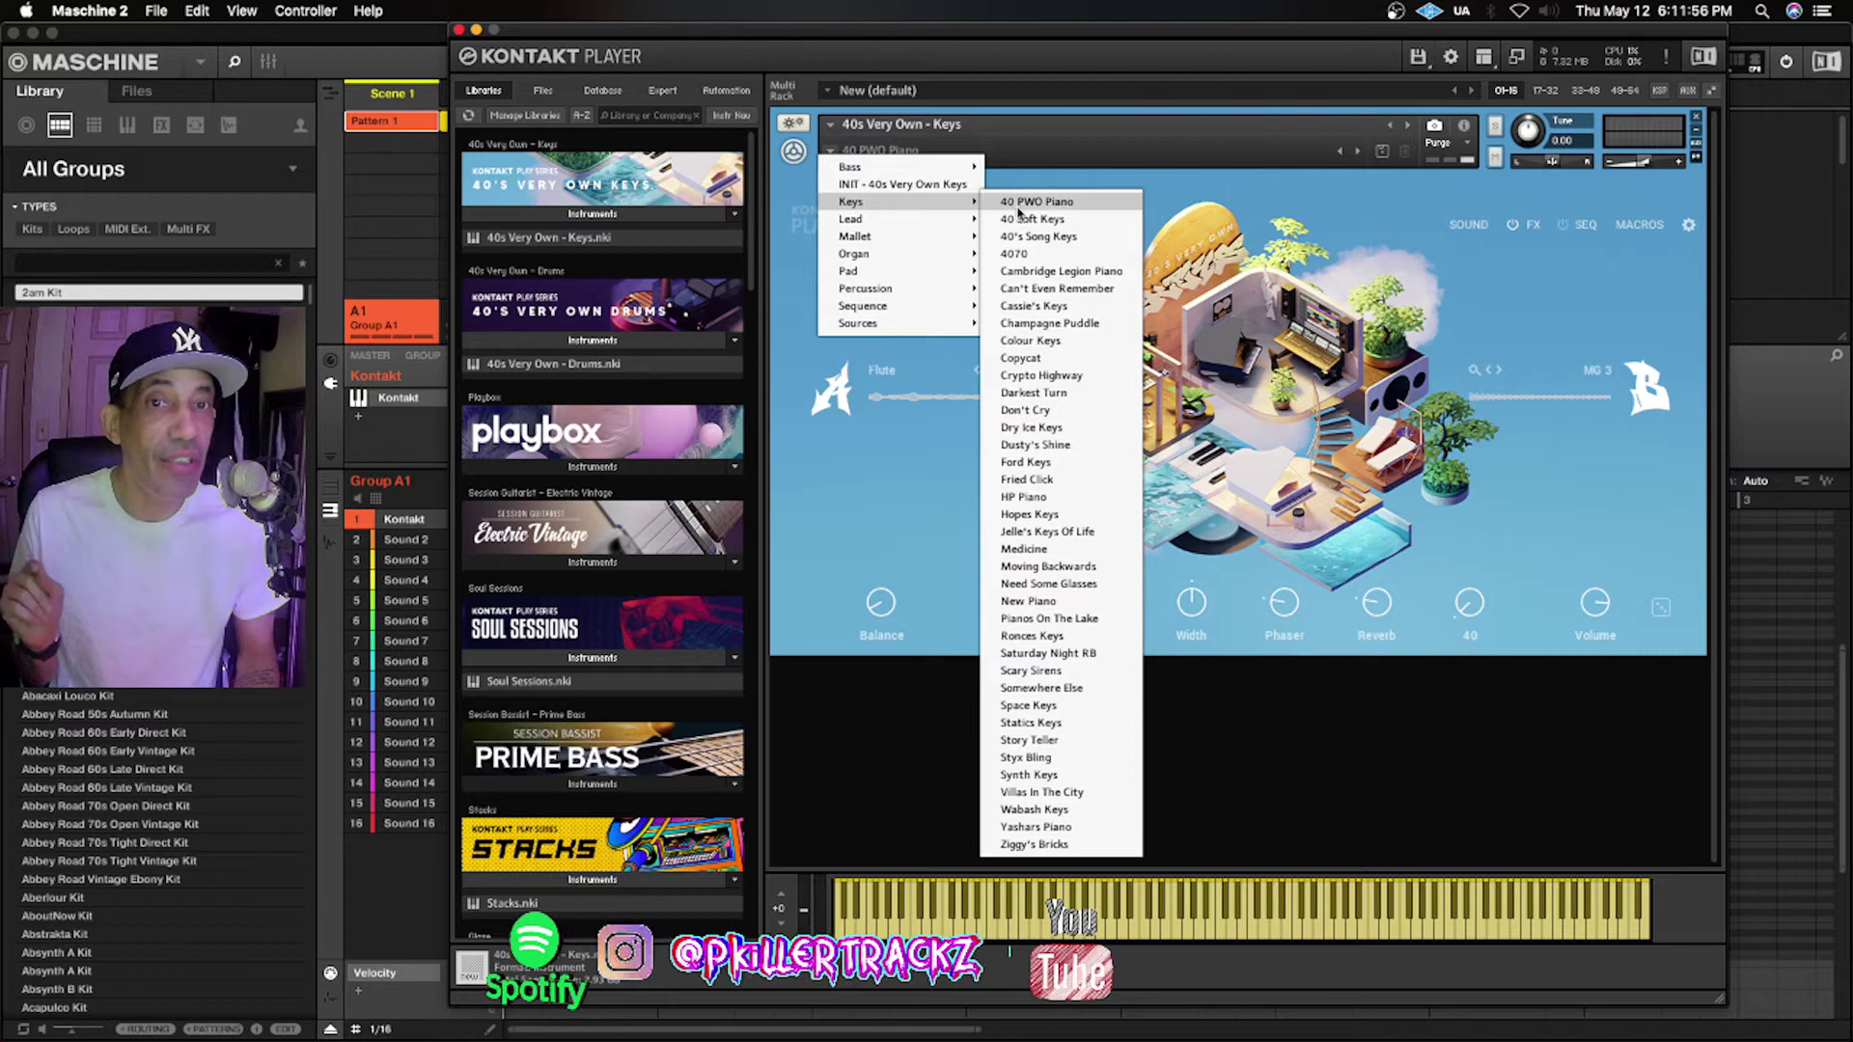
pyautogui.moveTo(966, 220)
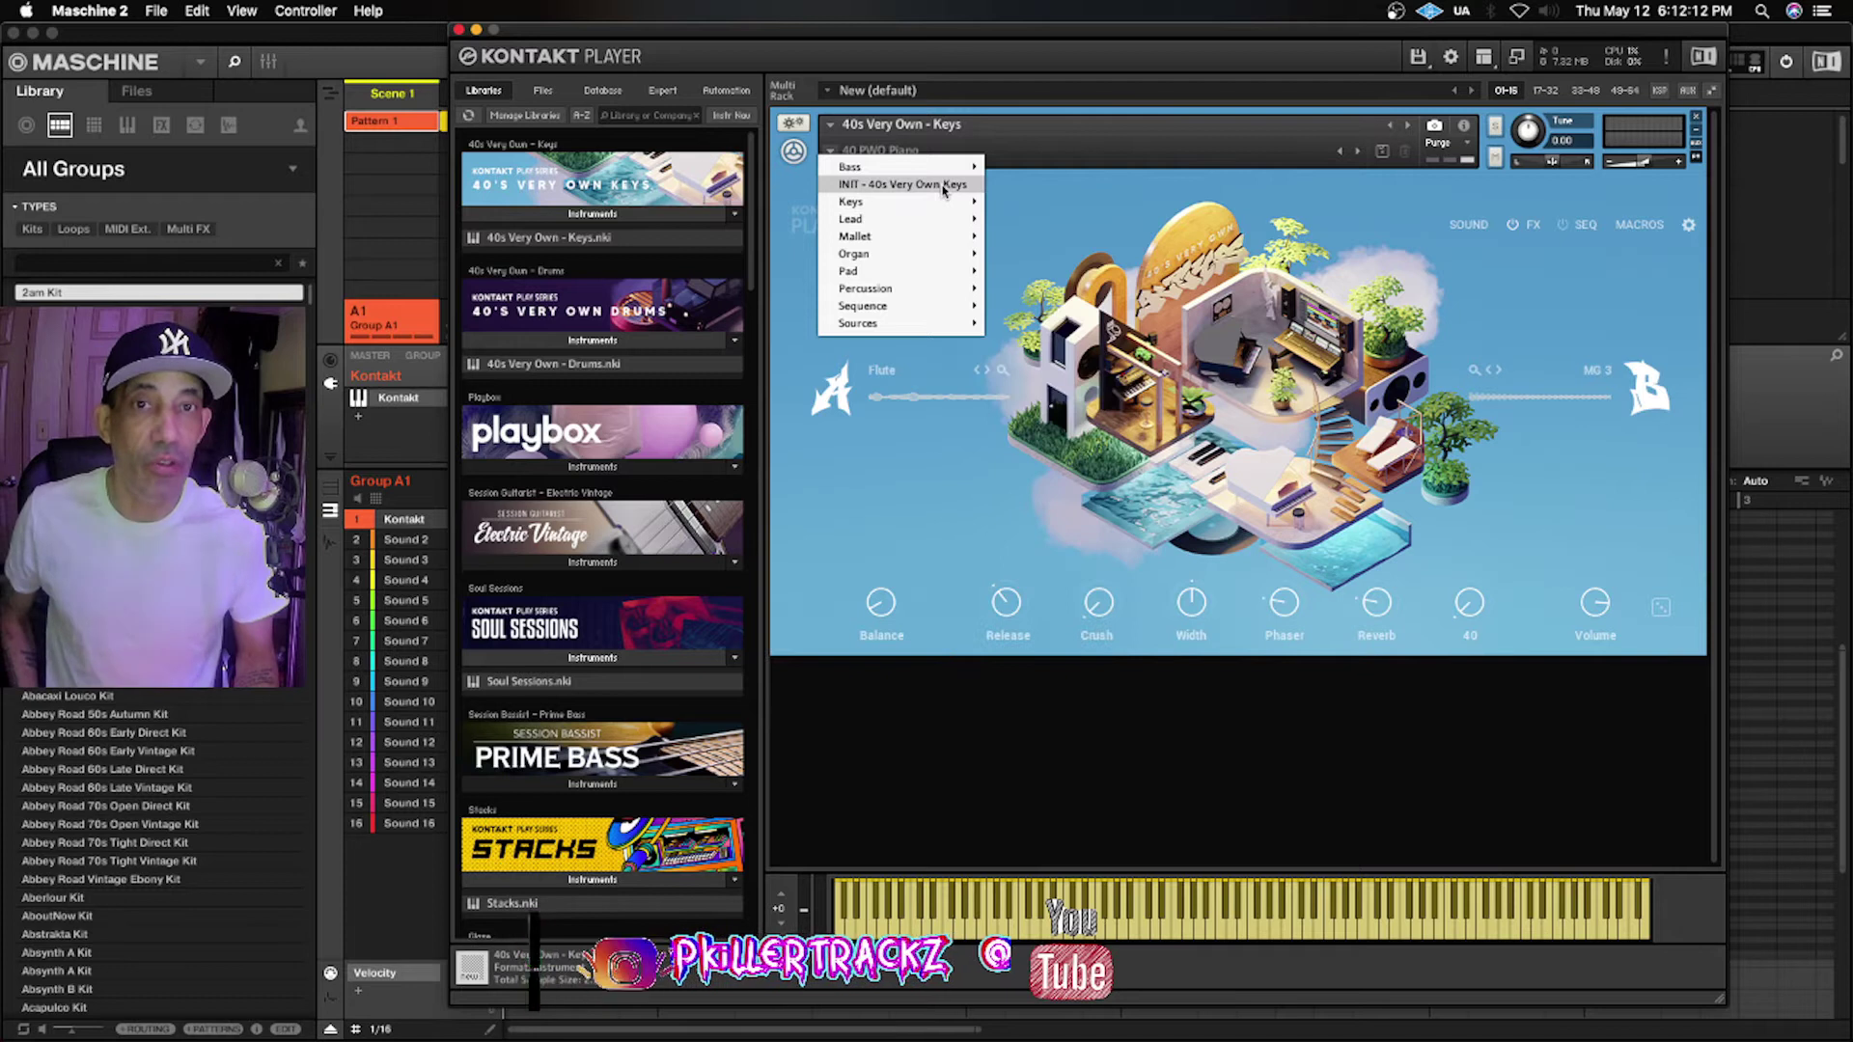
pyautogui.moveTo(944, 170)
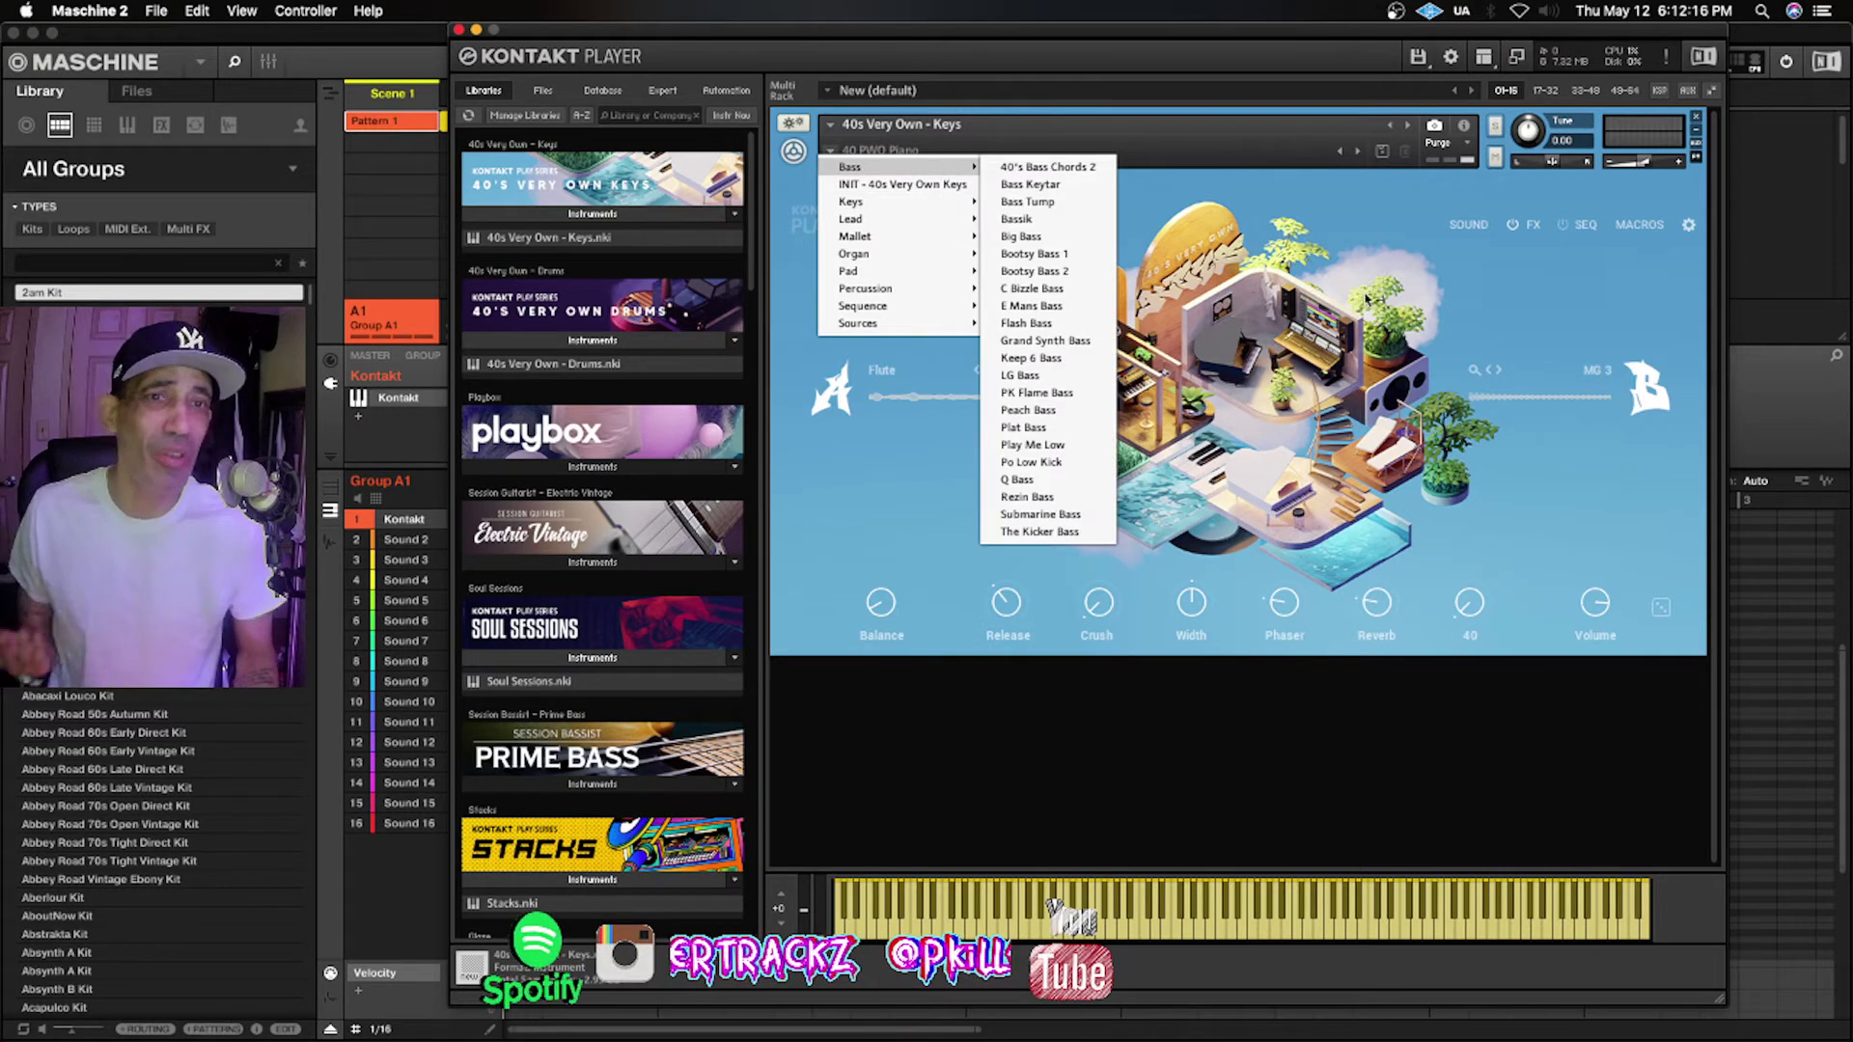
pyautogui.click(1324, 231)
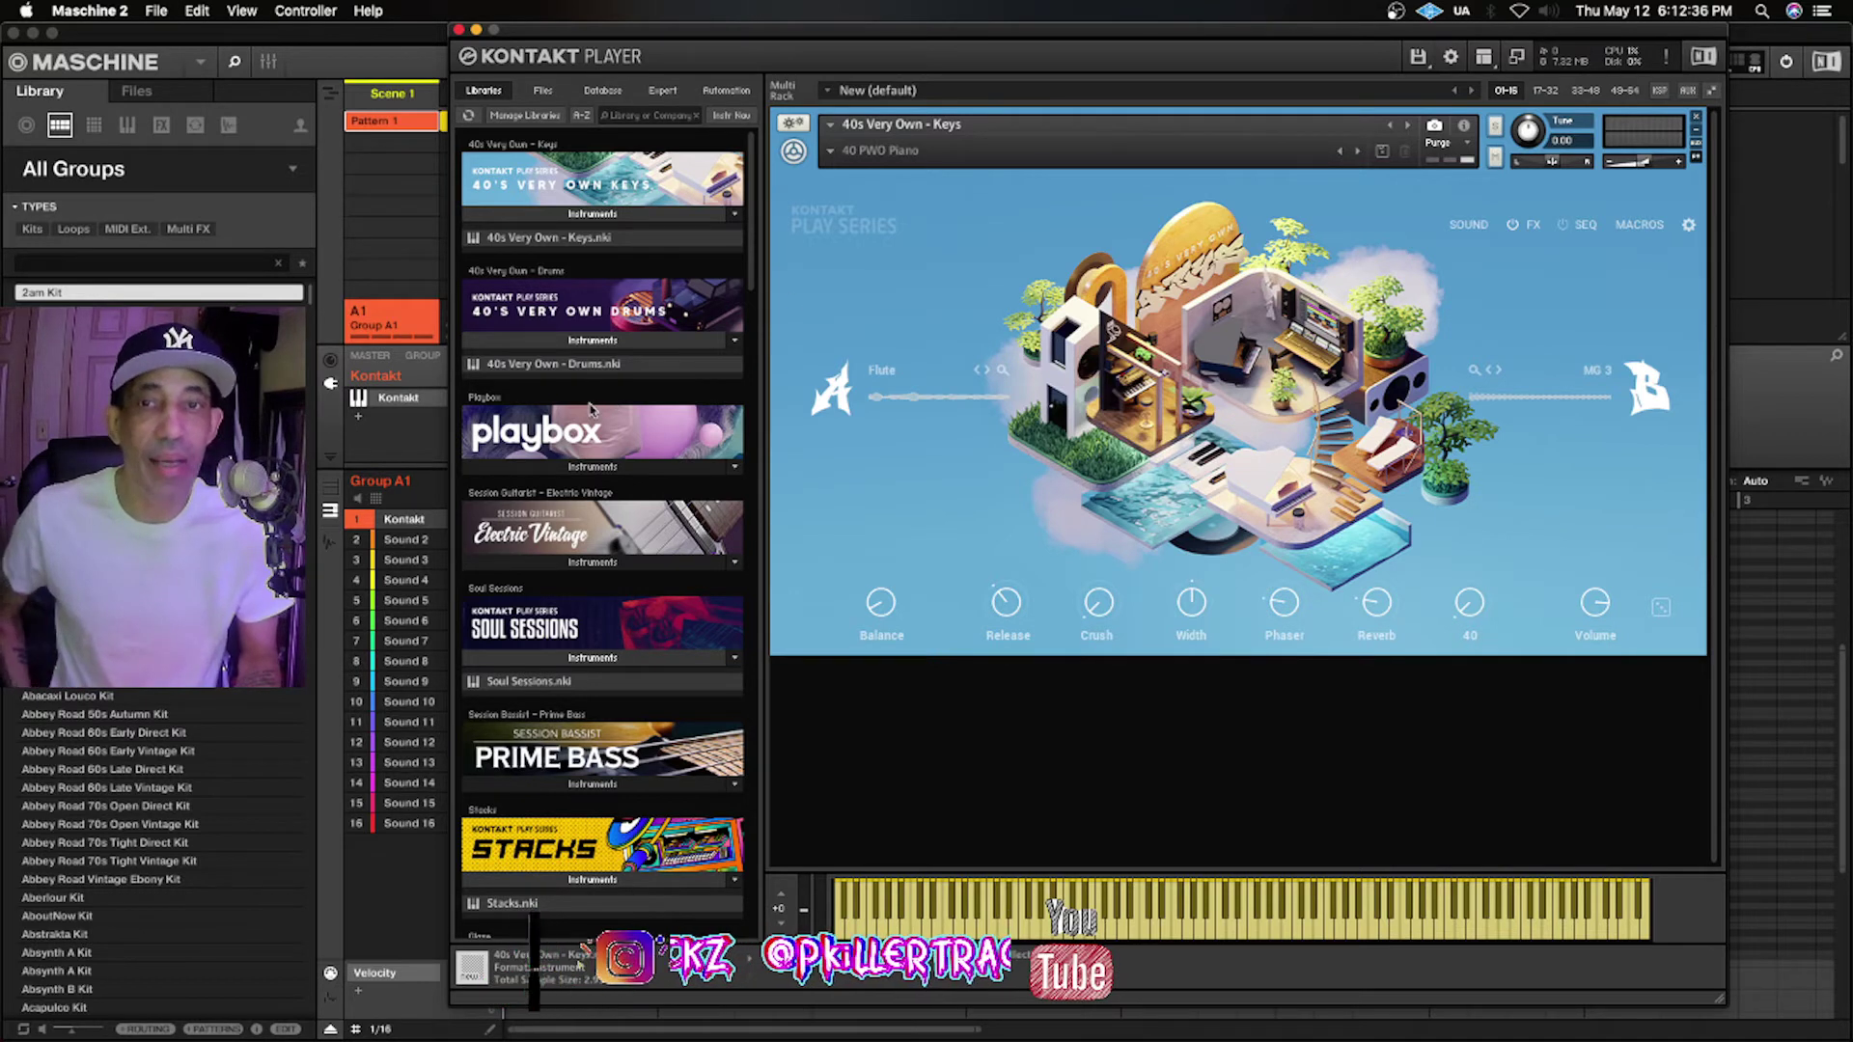
# Remove the 40s Very Own - Keys instrument, leaving the rack empty
pyautogui.scroll(-10, 591, 408)
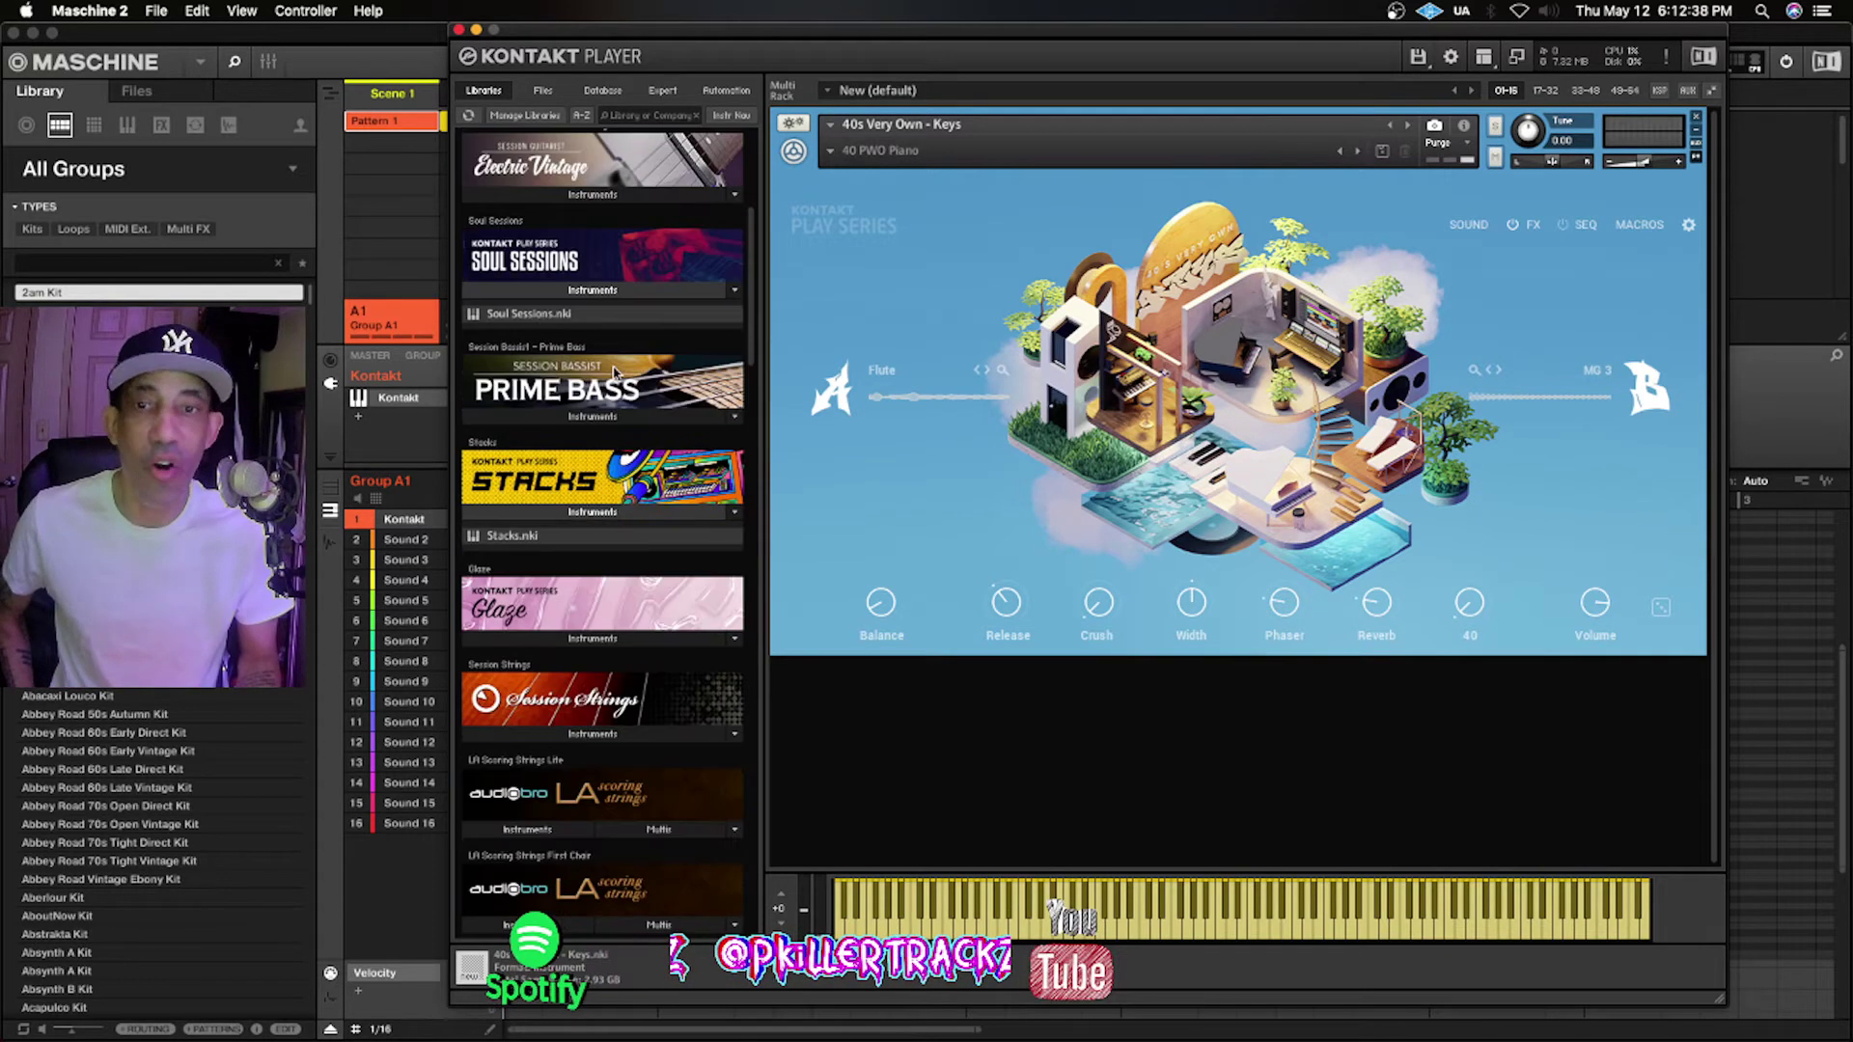
pyautogui.scroll(-11, 614, 372)
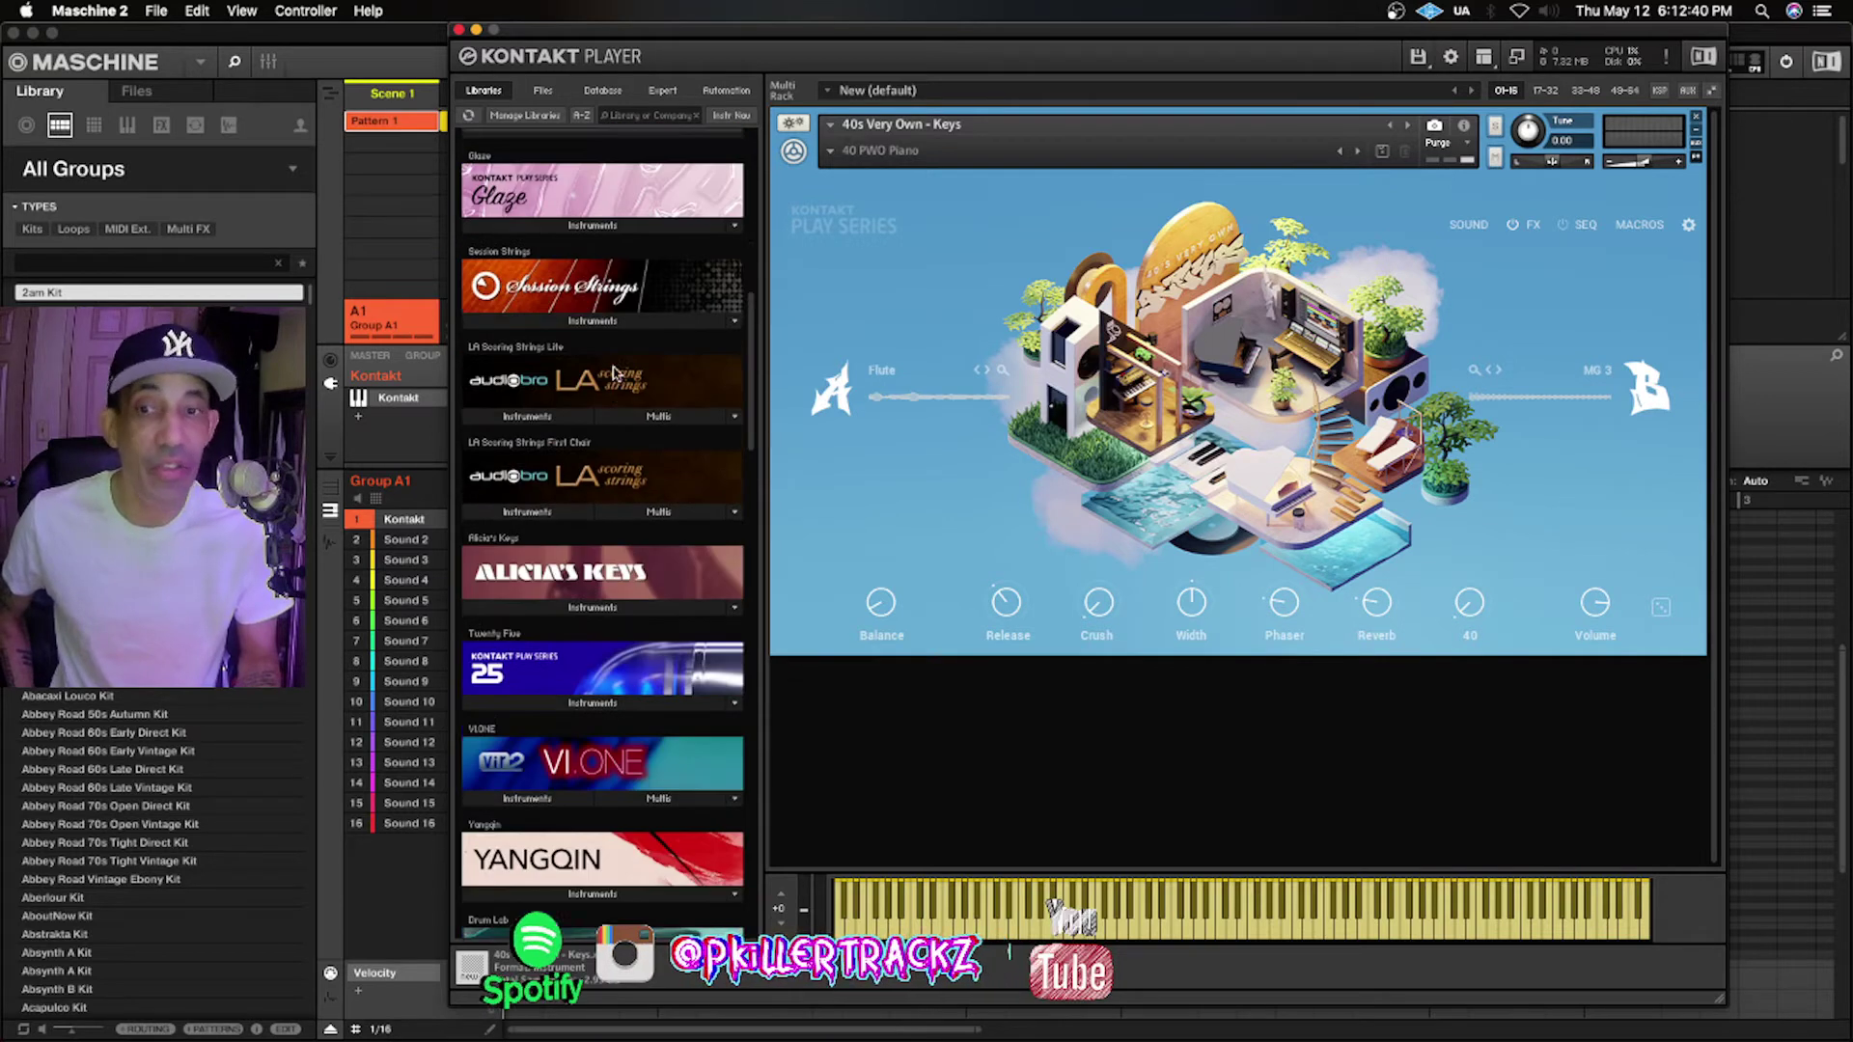
pyautogui.scroll(-13, 614, 371)
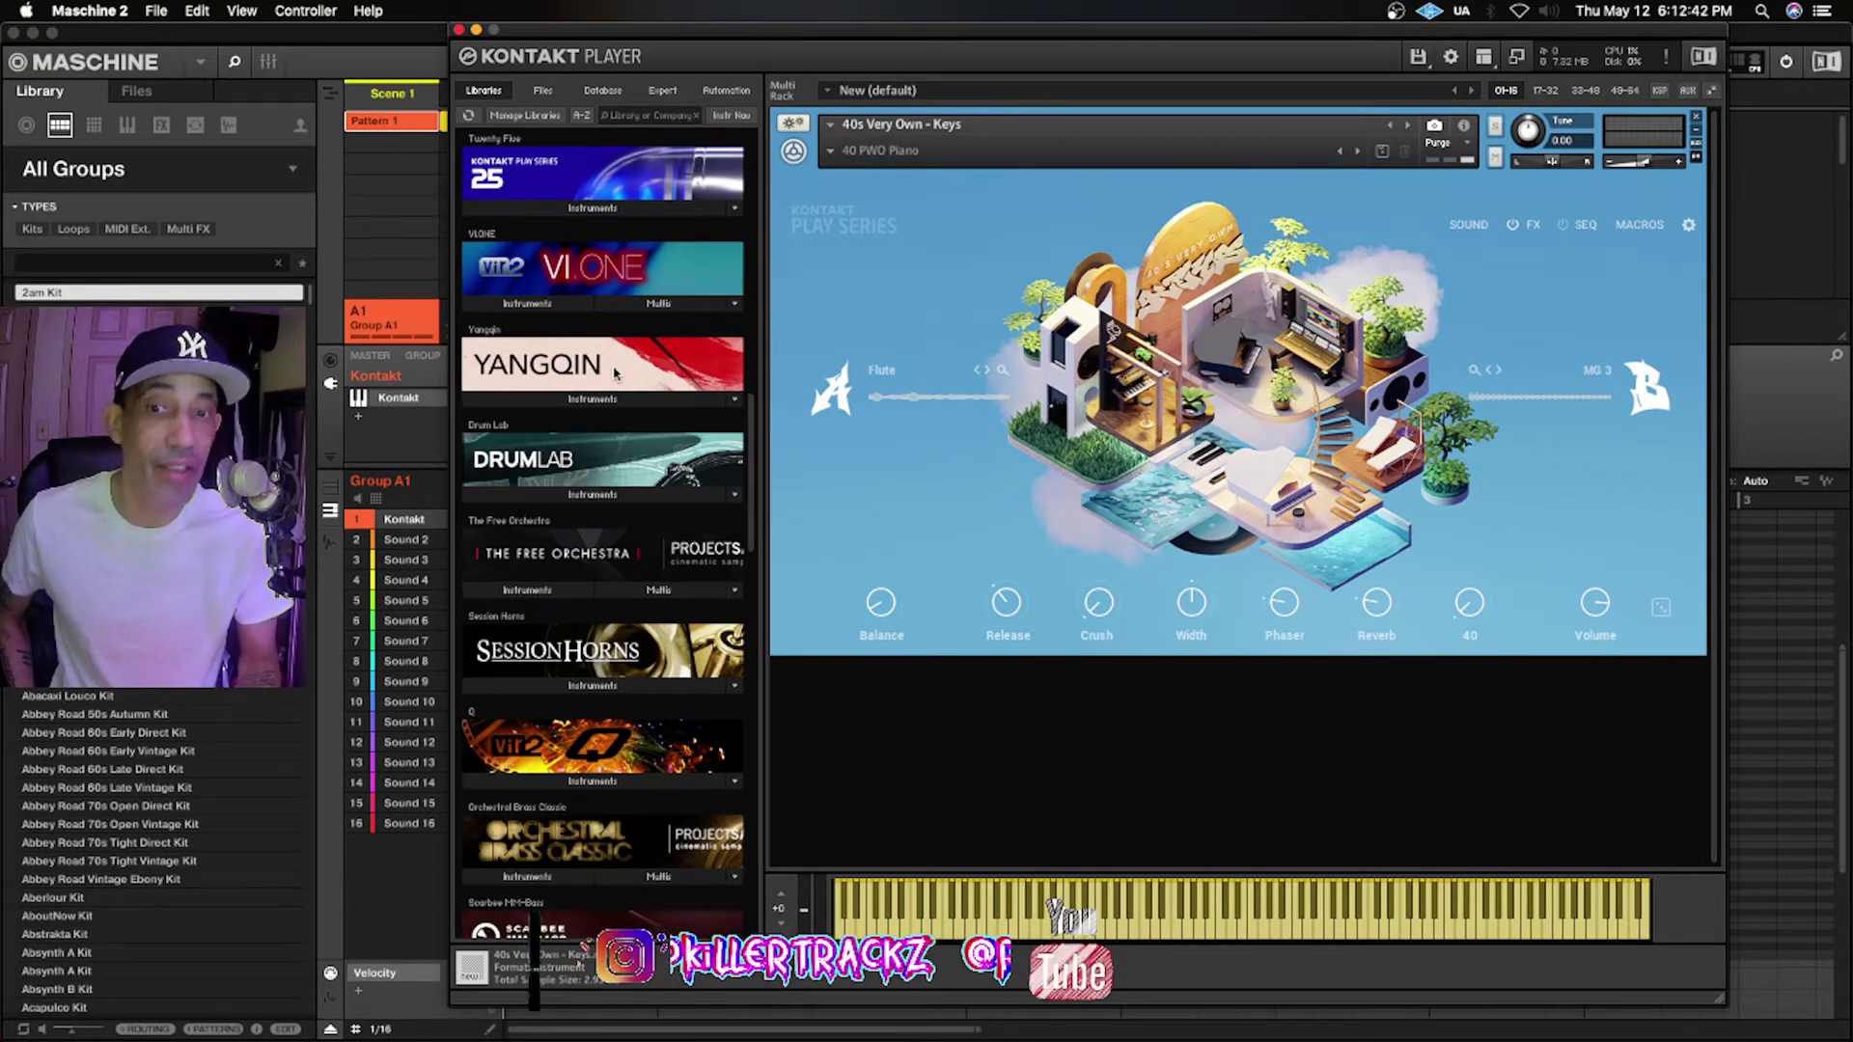
pyautogui.scroll(-11, 613, 372)
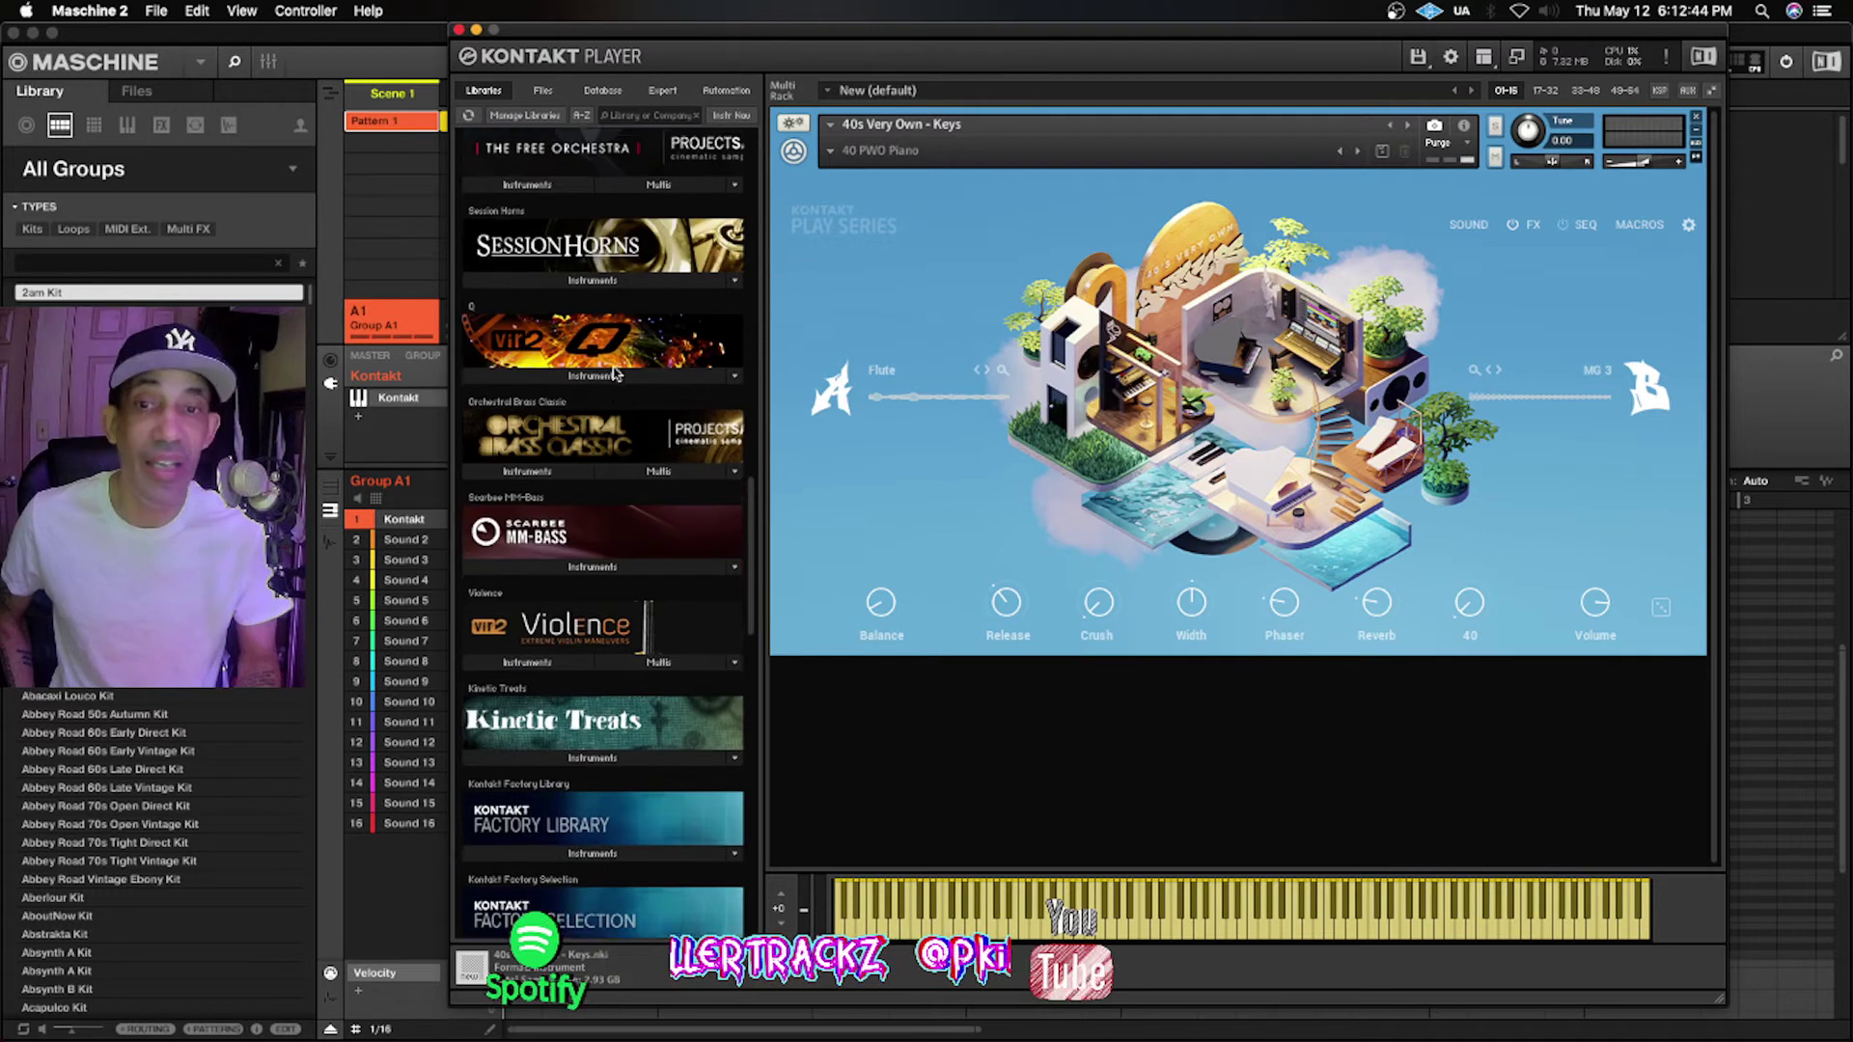
pyautogui.scroll(-6, 614, 371)
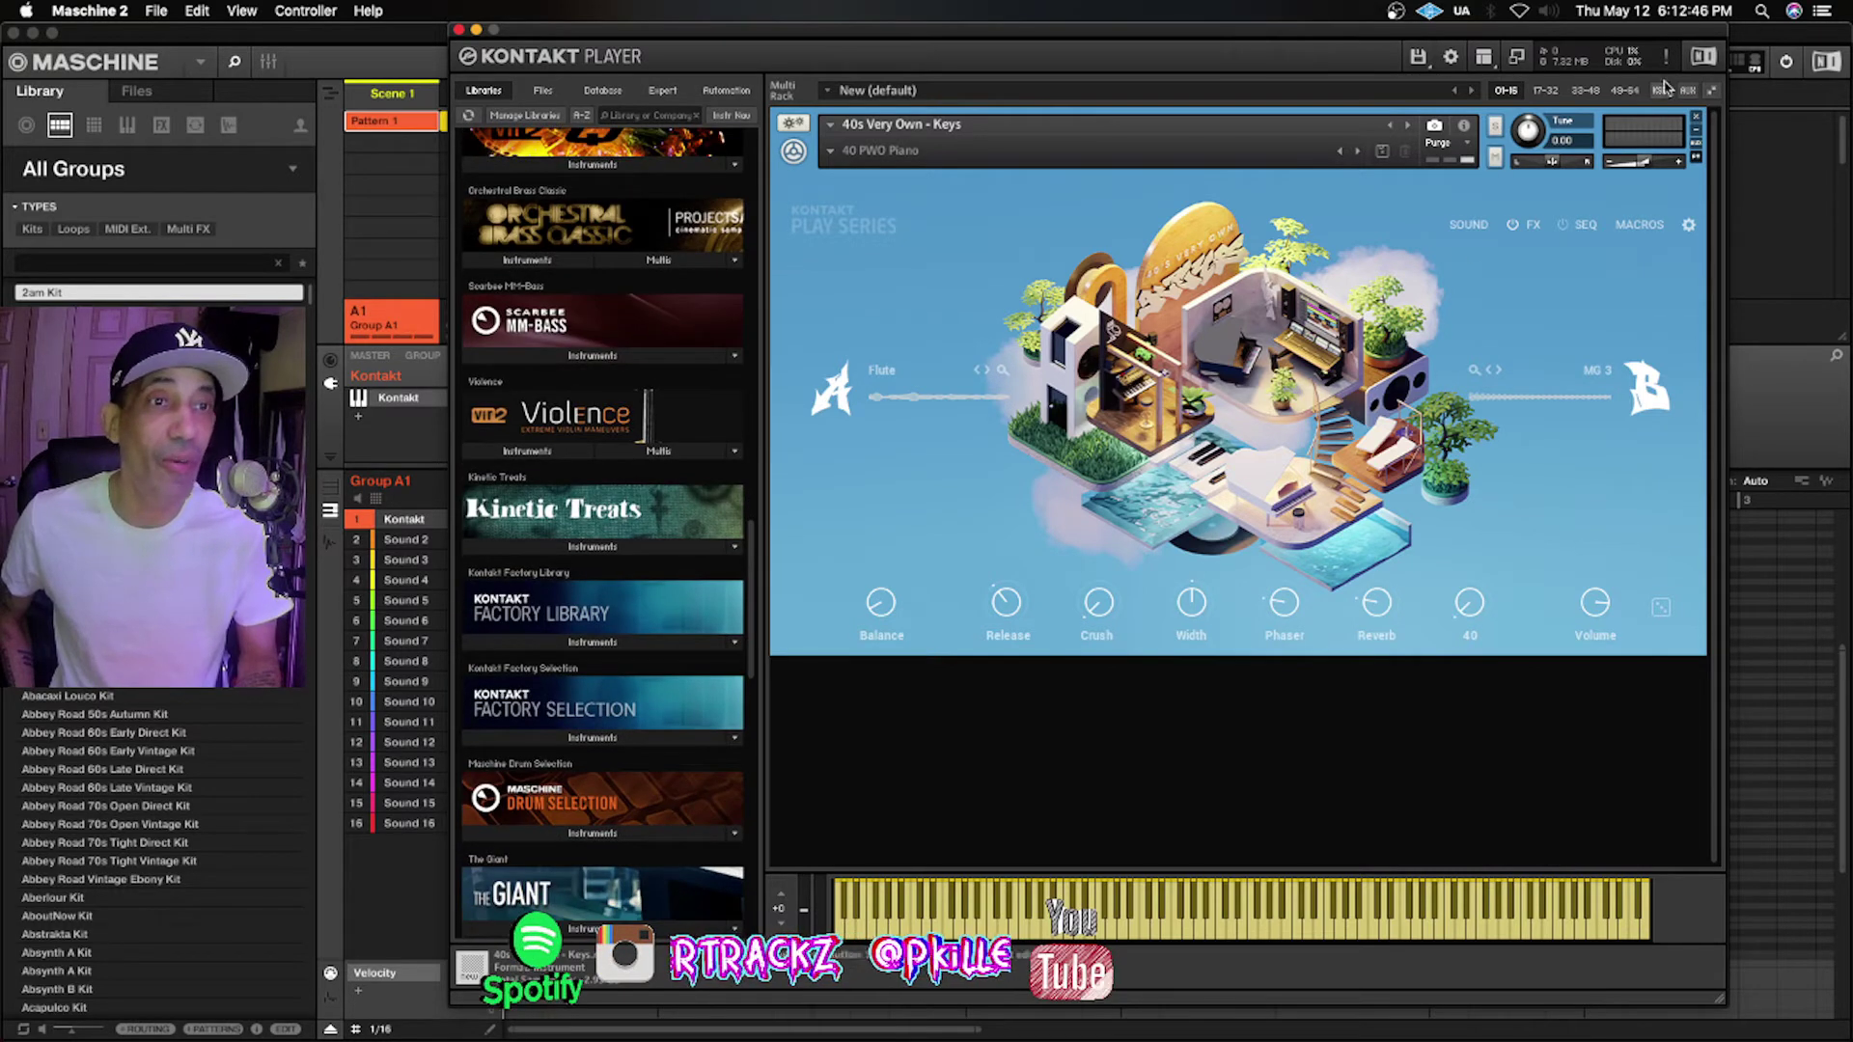
pyautogui.click(1696, 117)
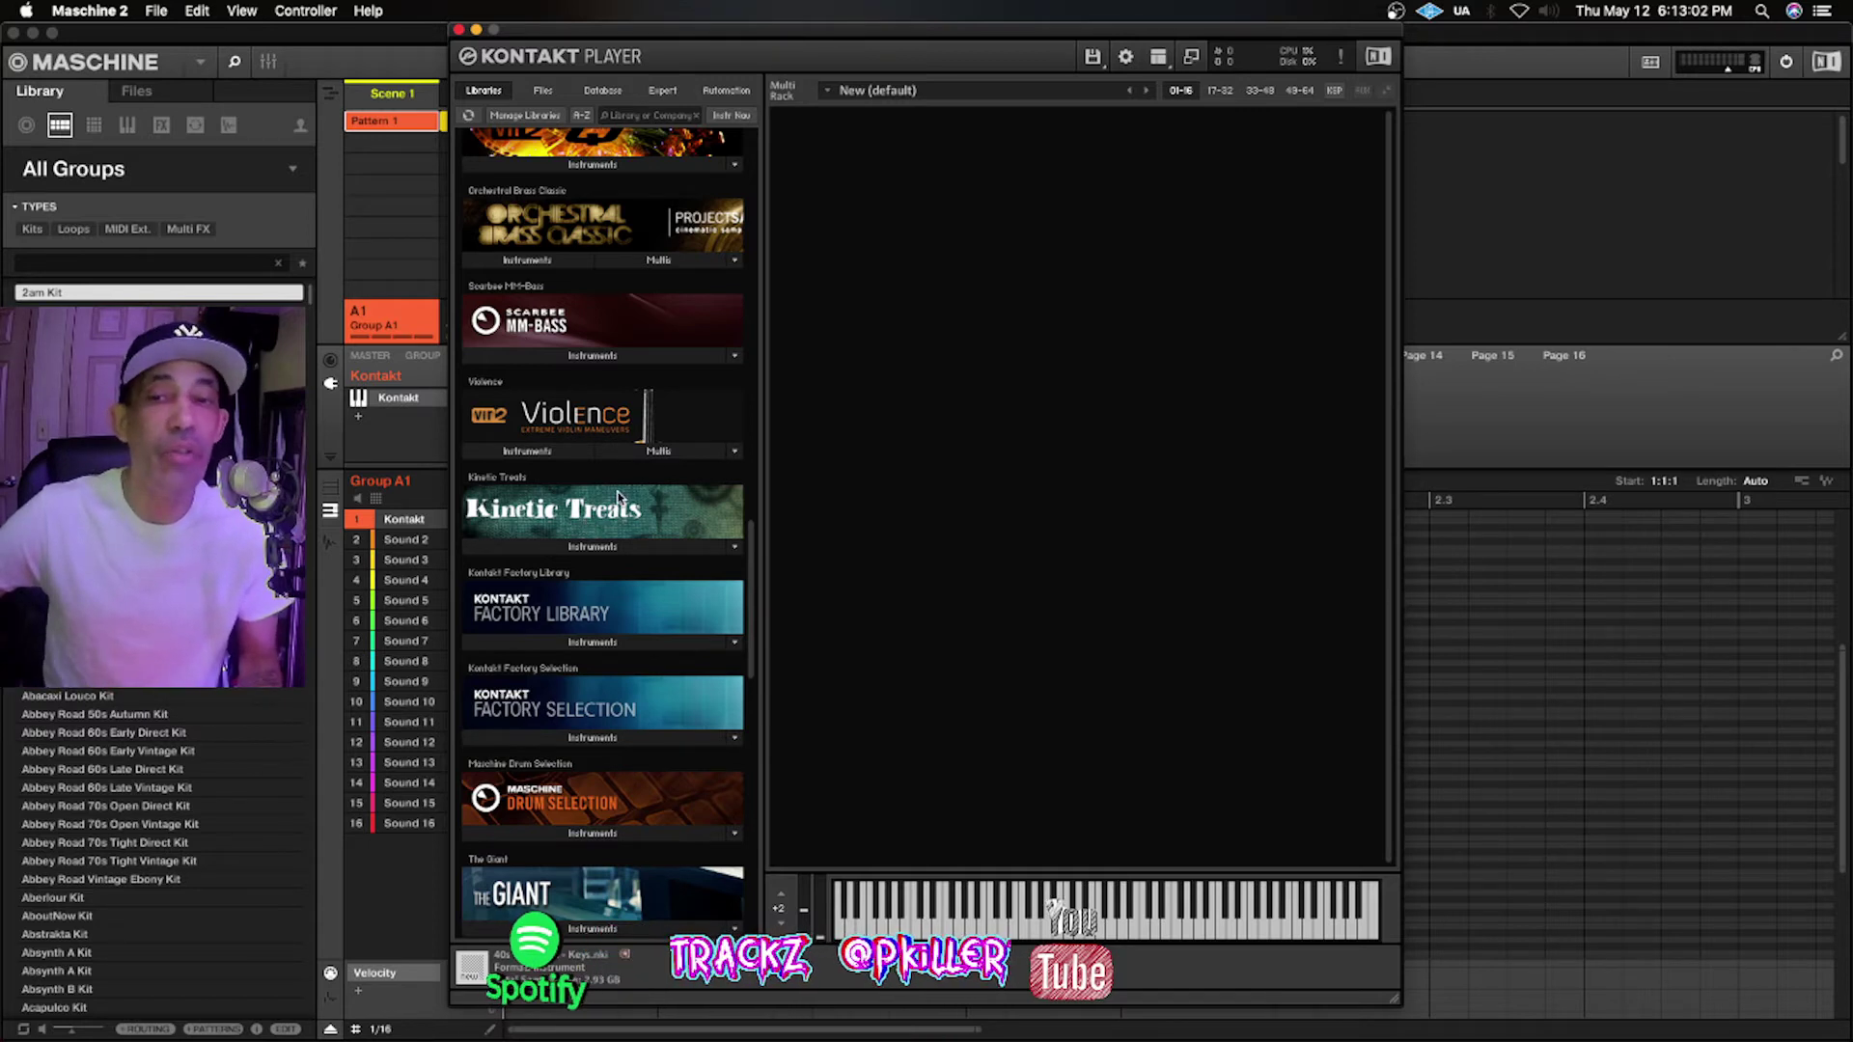
# Open the Factory Library instruments and navigate to the Choir folder's subfolders
pyautogui.scroll(-4, 618, 497)
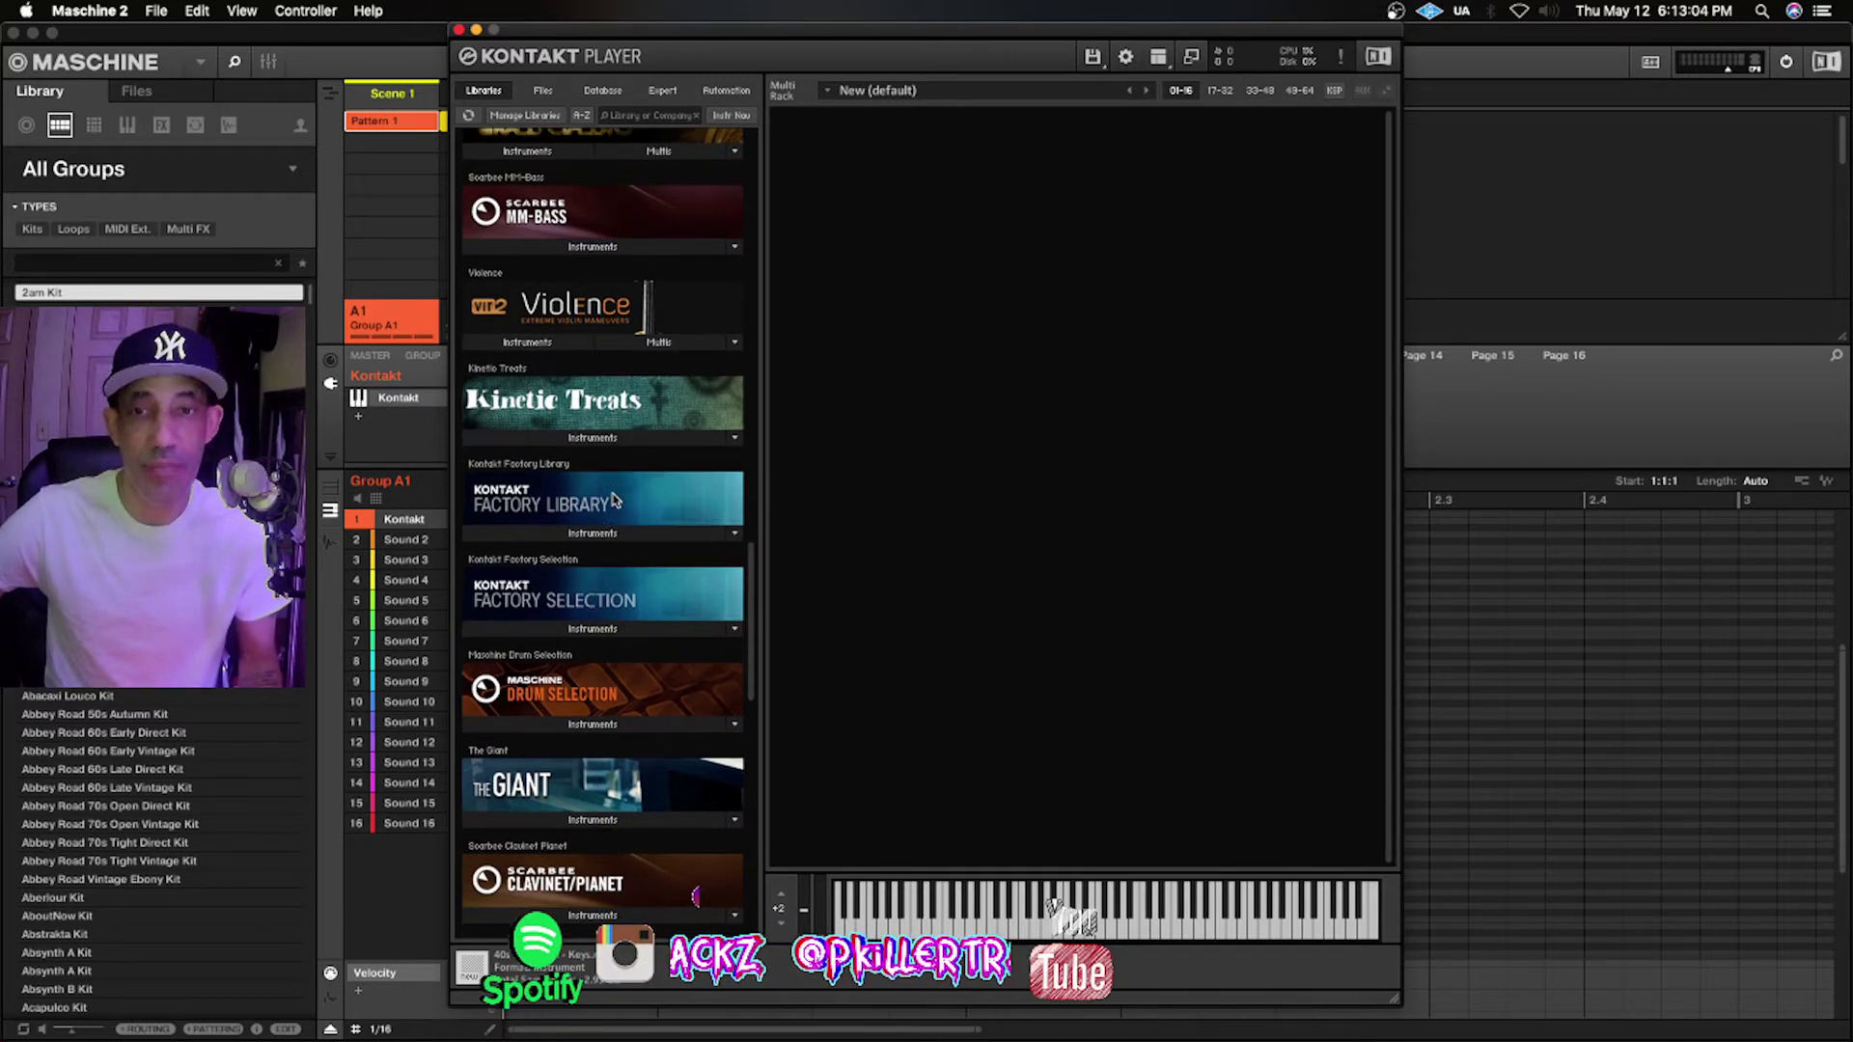
pyautogui.click(602, 536)
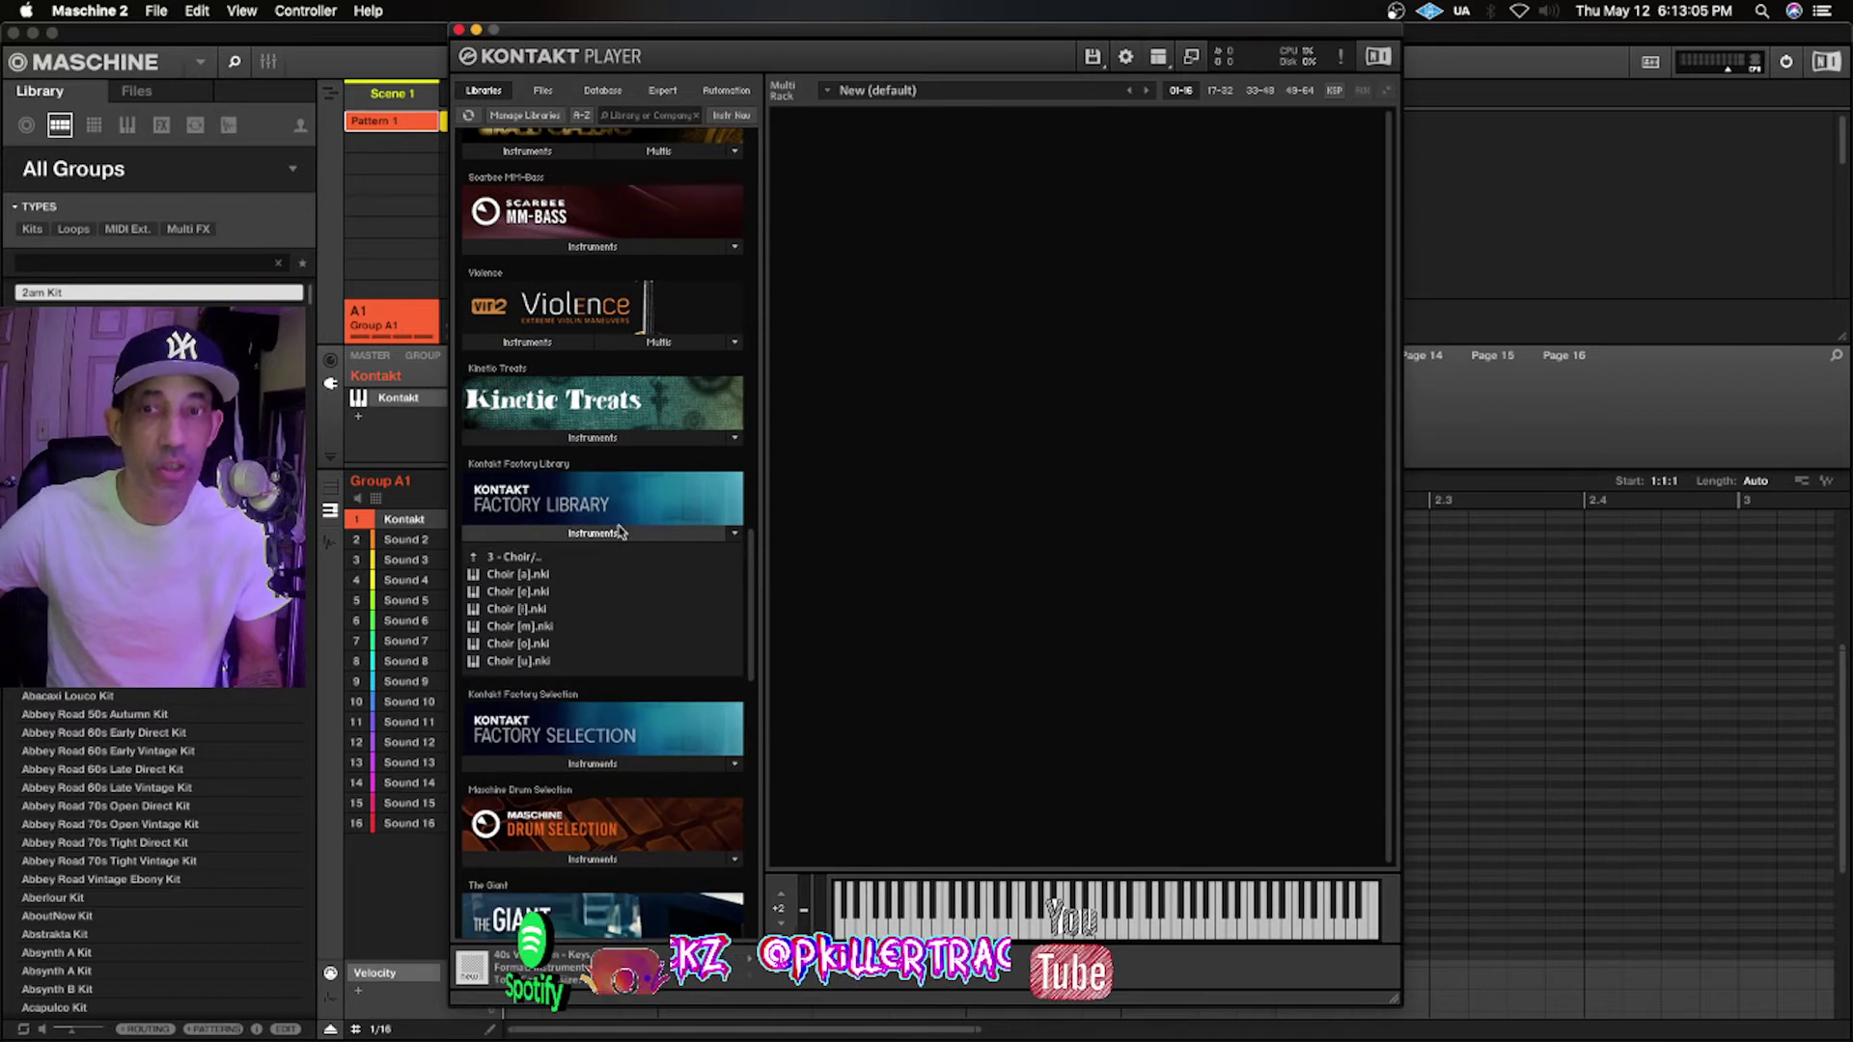
pyautogui.click(556, 558)
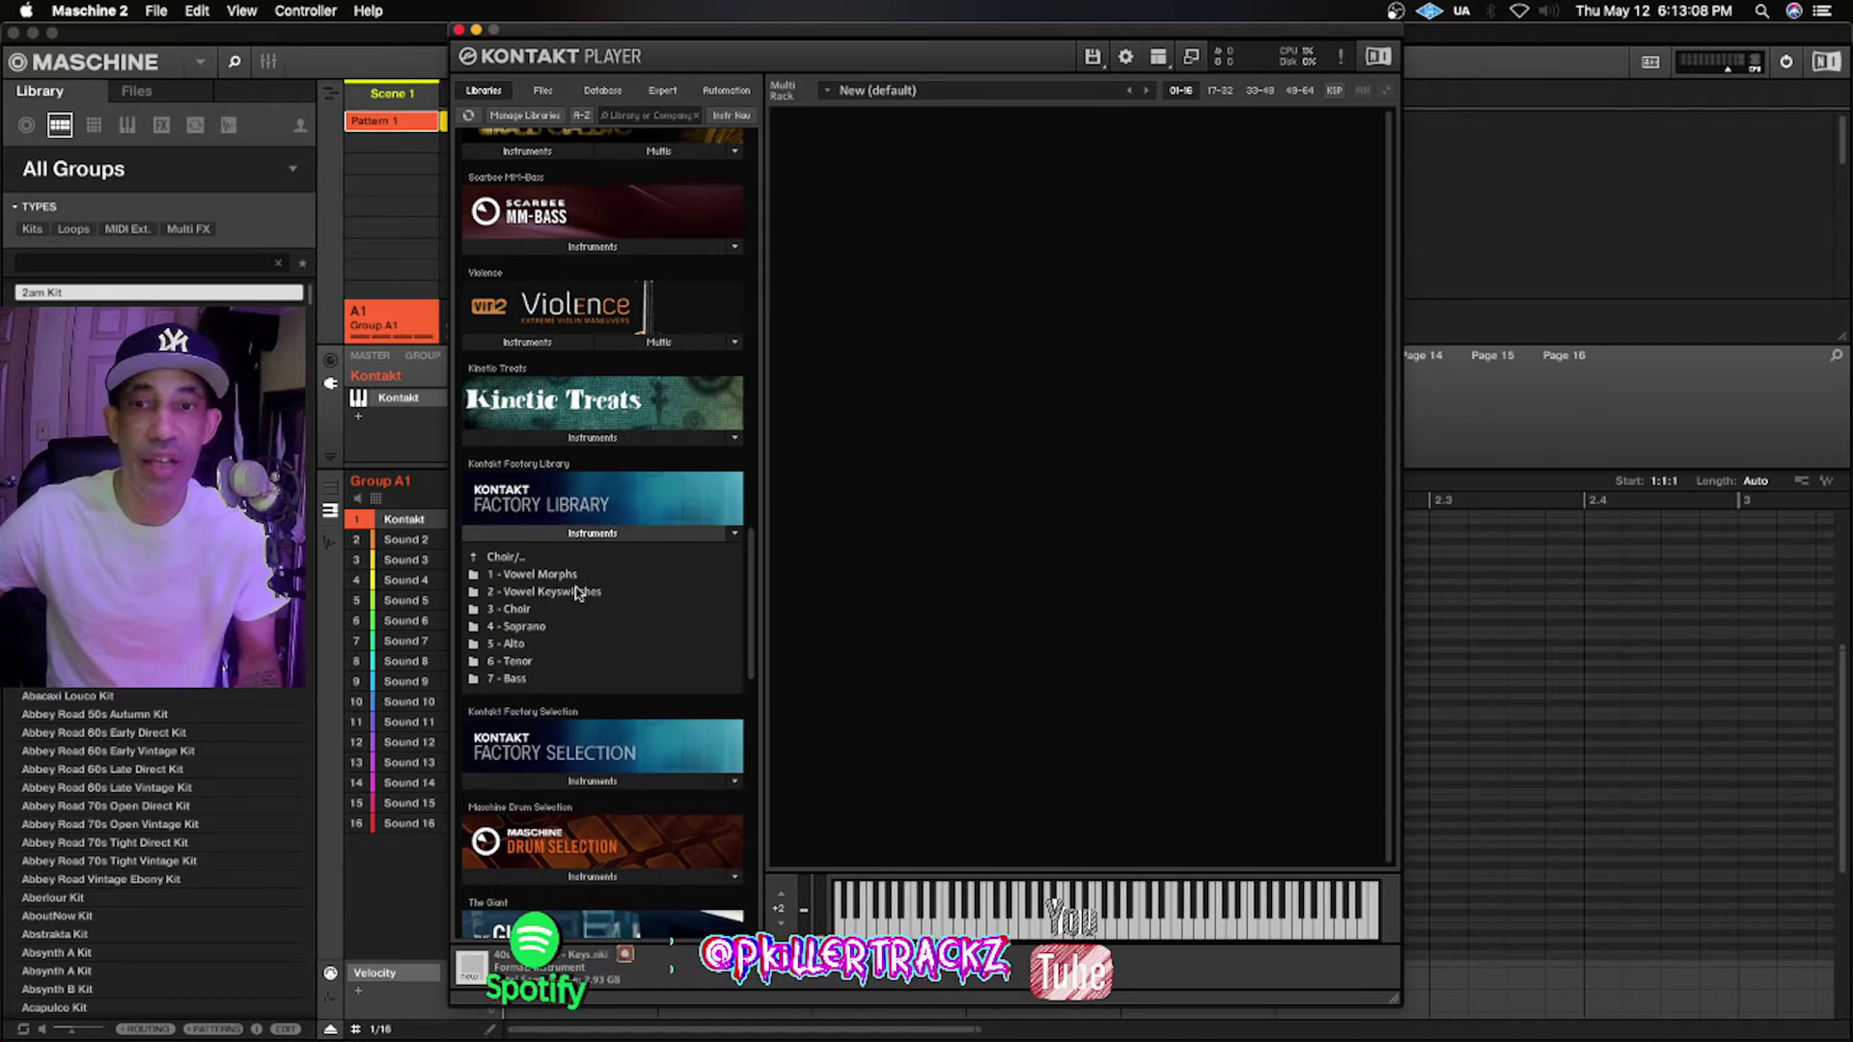
# Browse to Band > 1 - Horns and load Alto Saxophone.nki into the rack
pyautogui.click(577, 576)
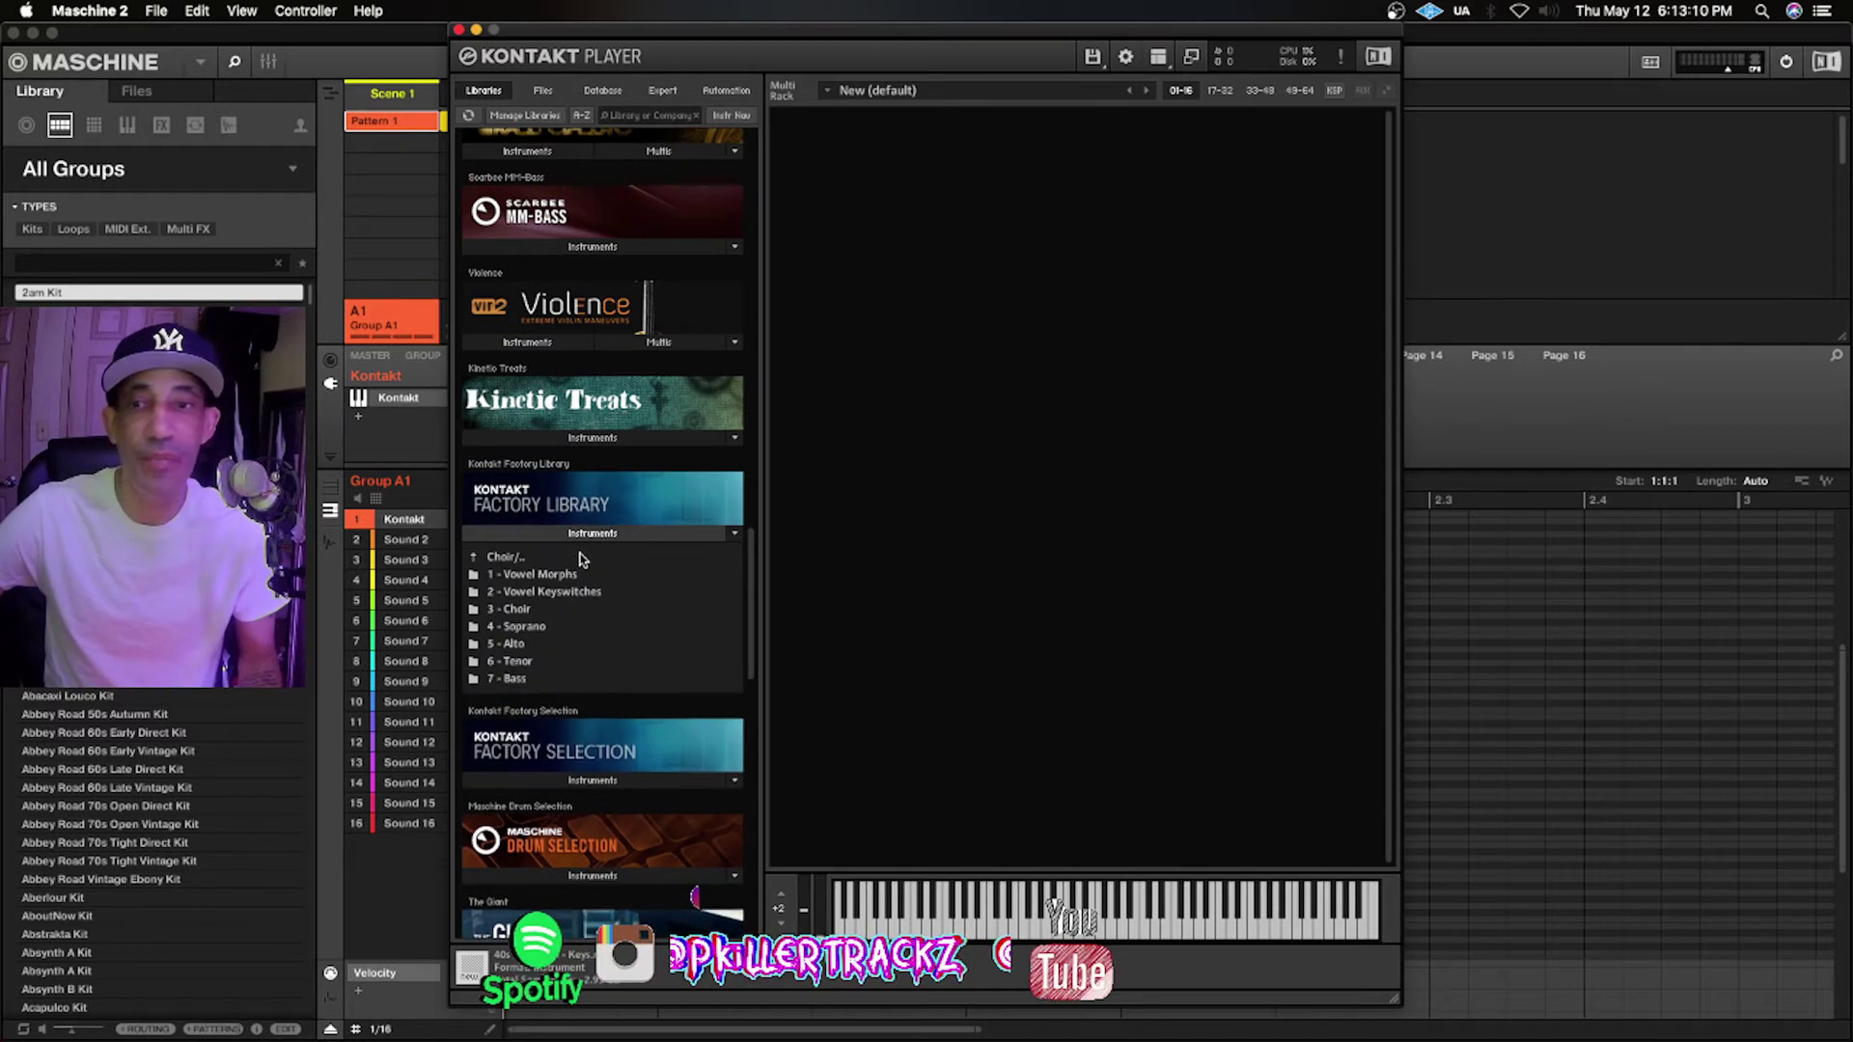
pyautogui.click(579, 561)
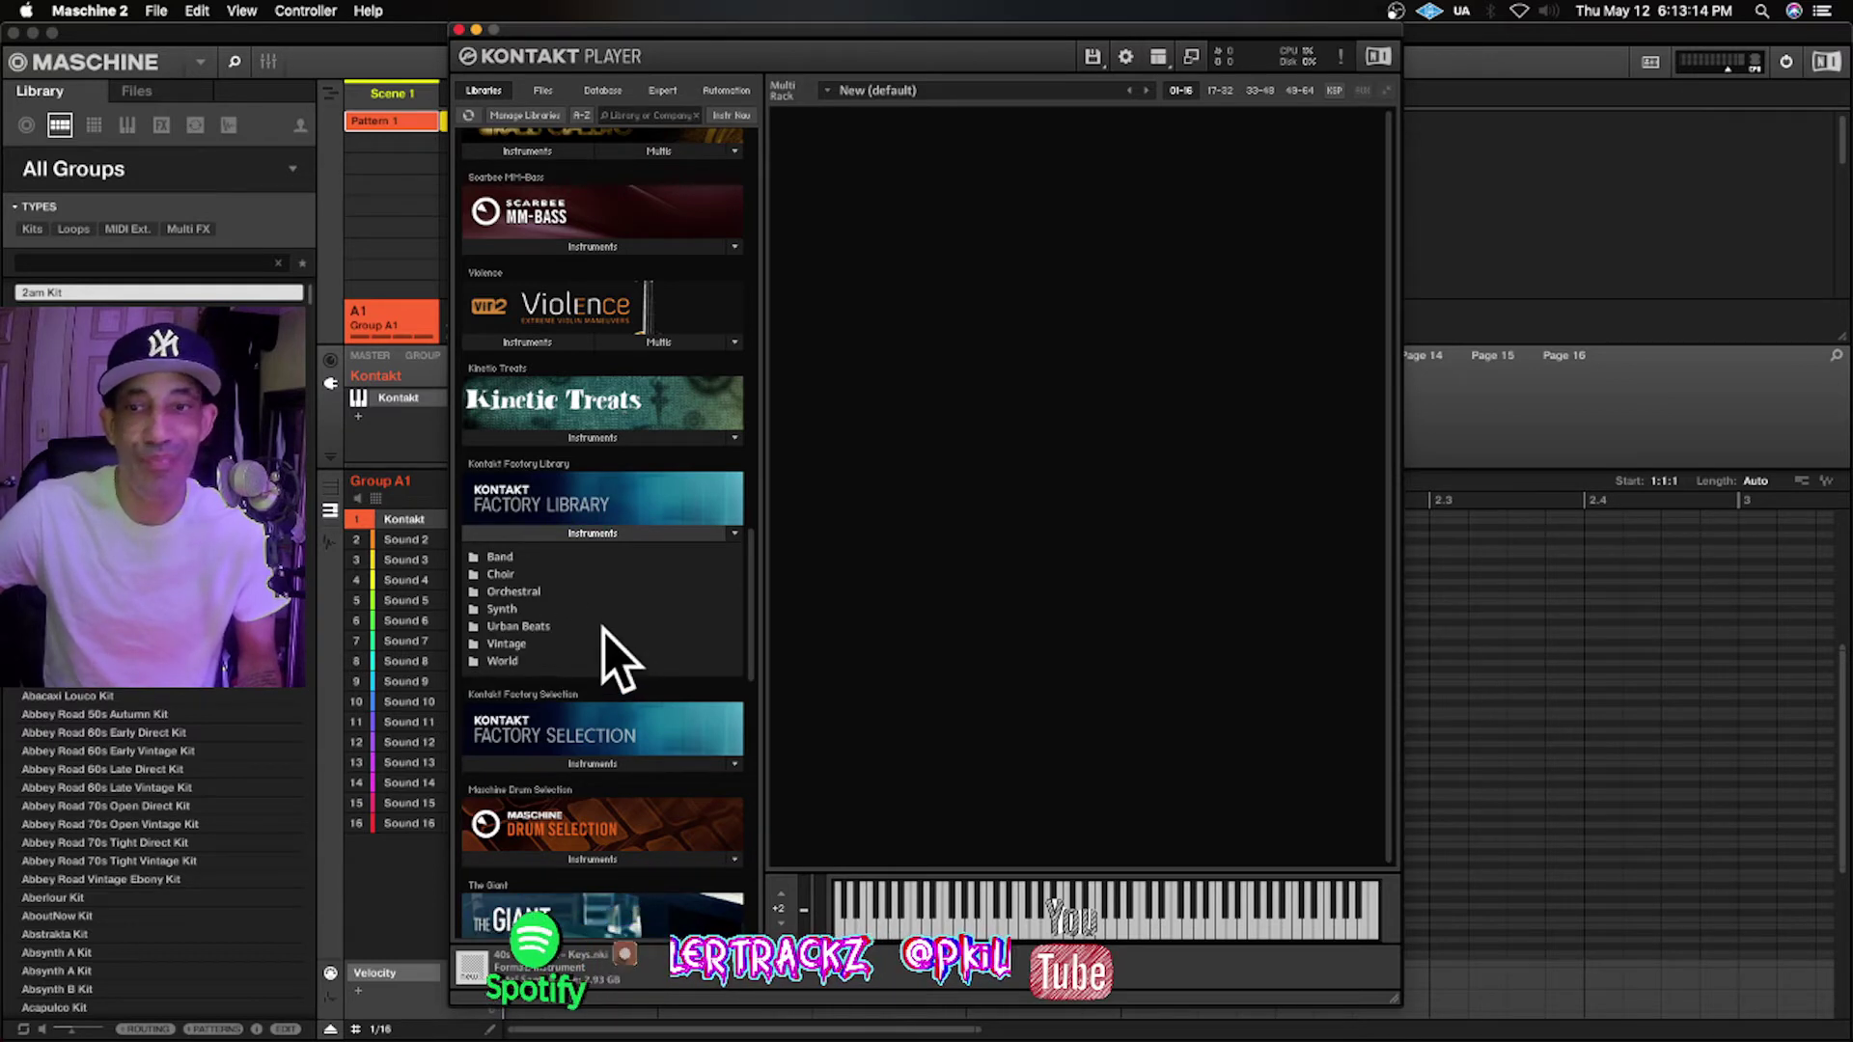
pyautogui.click(569, 560)
pyautogui.click(569, 576)
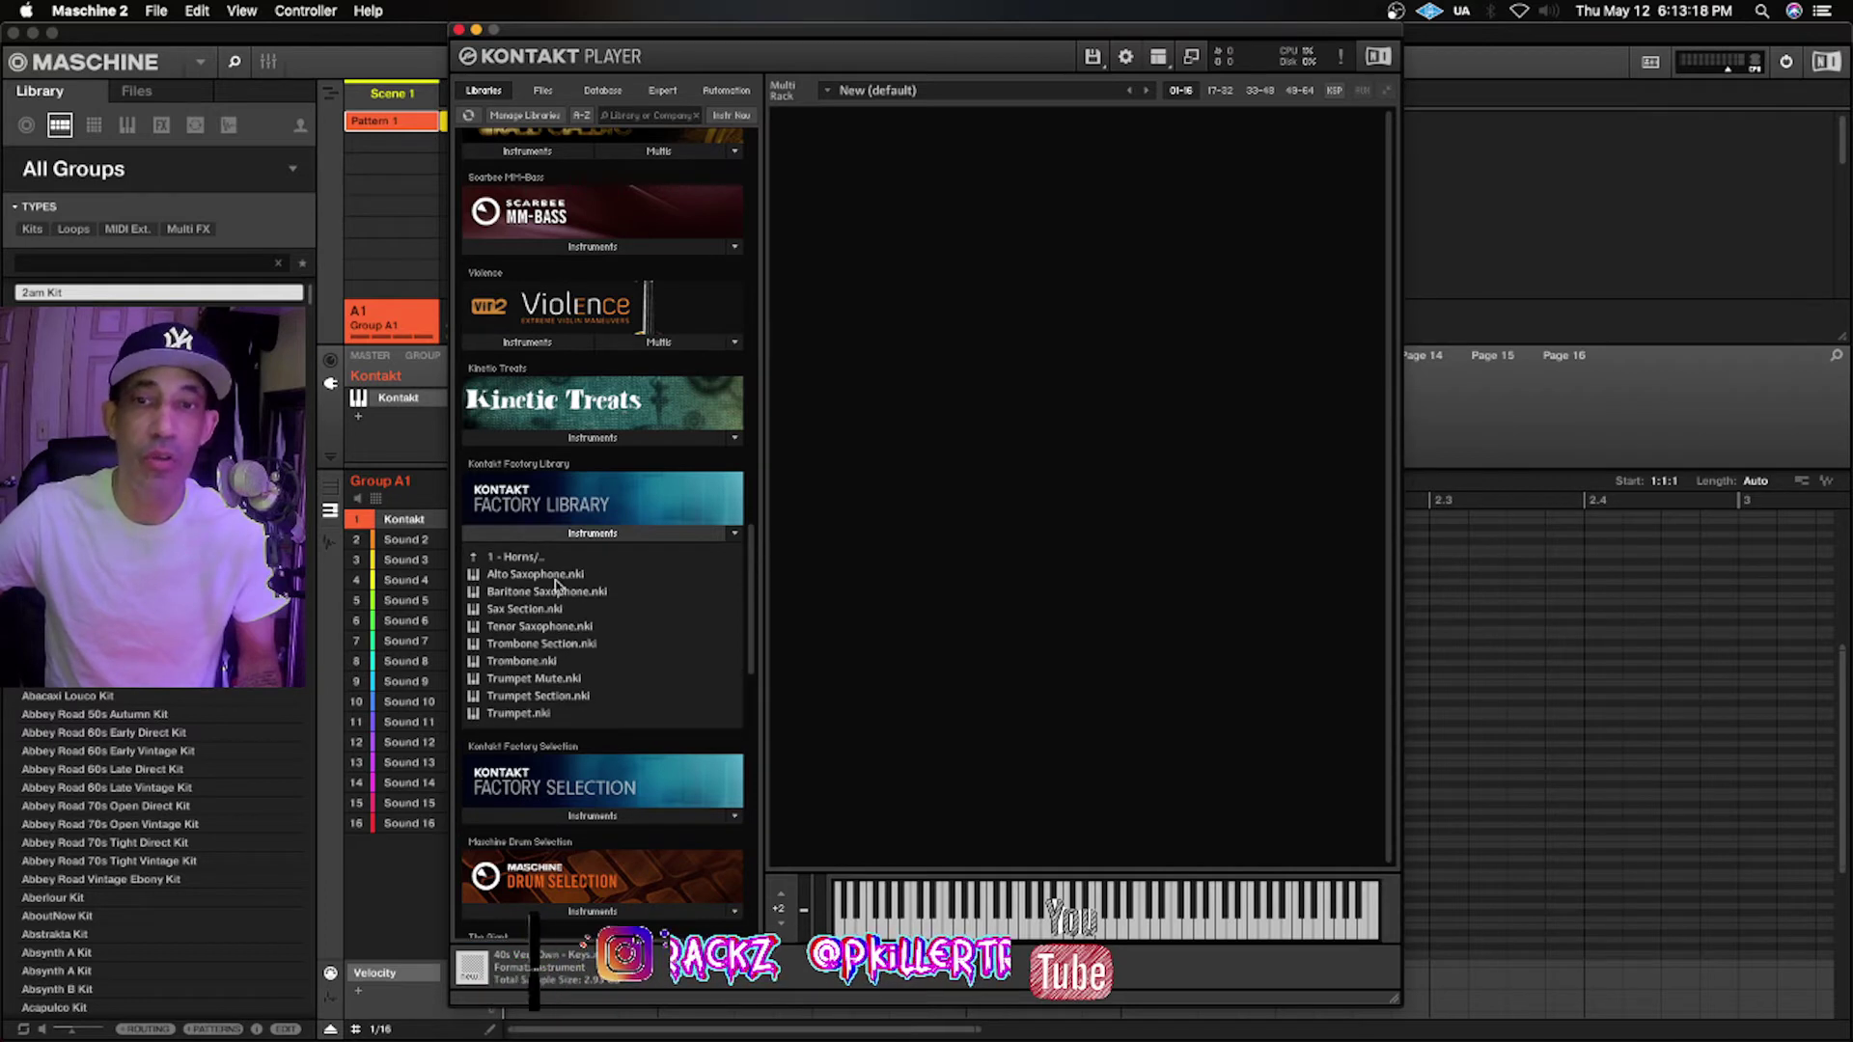
pyautogui.click(558, 579)
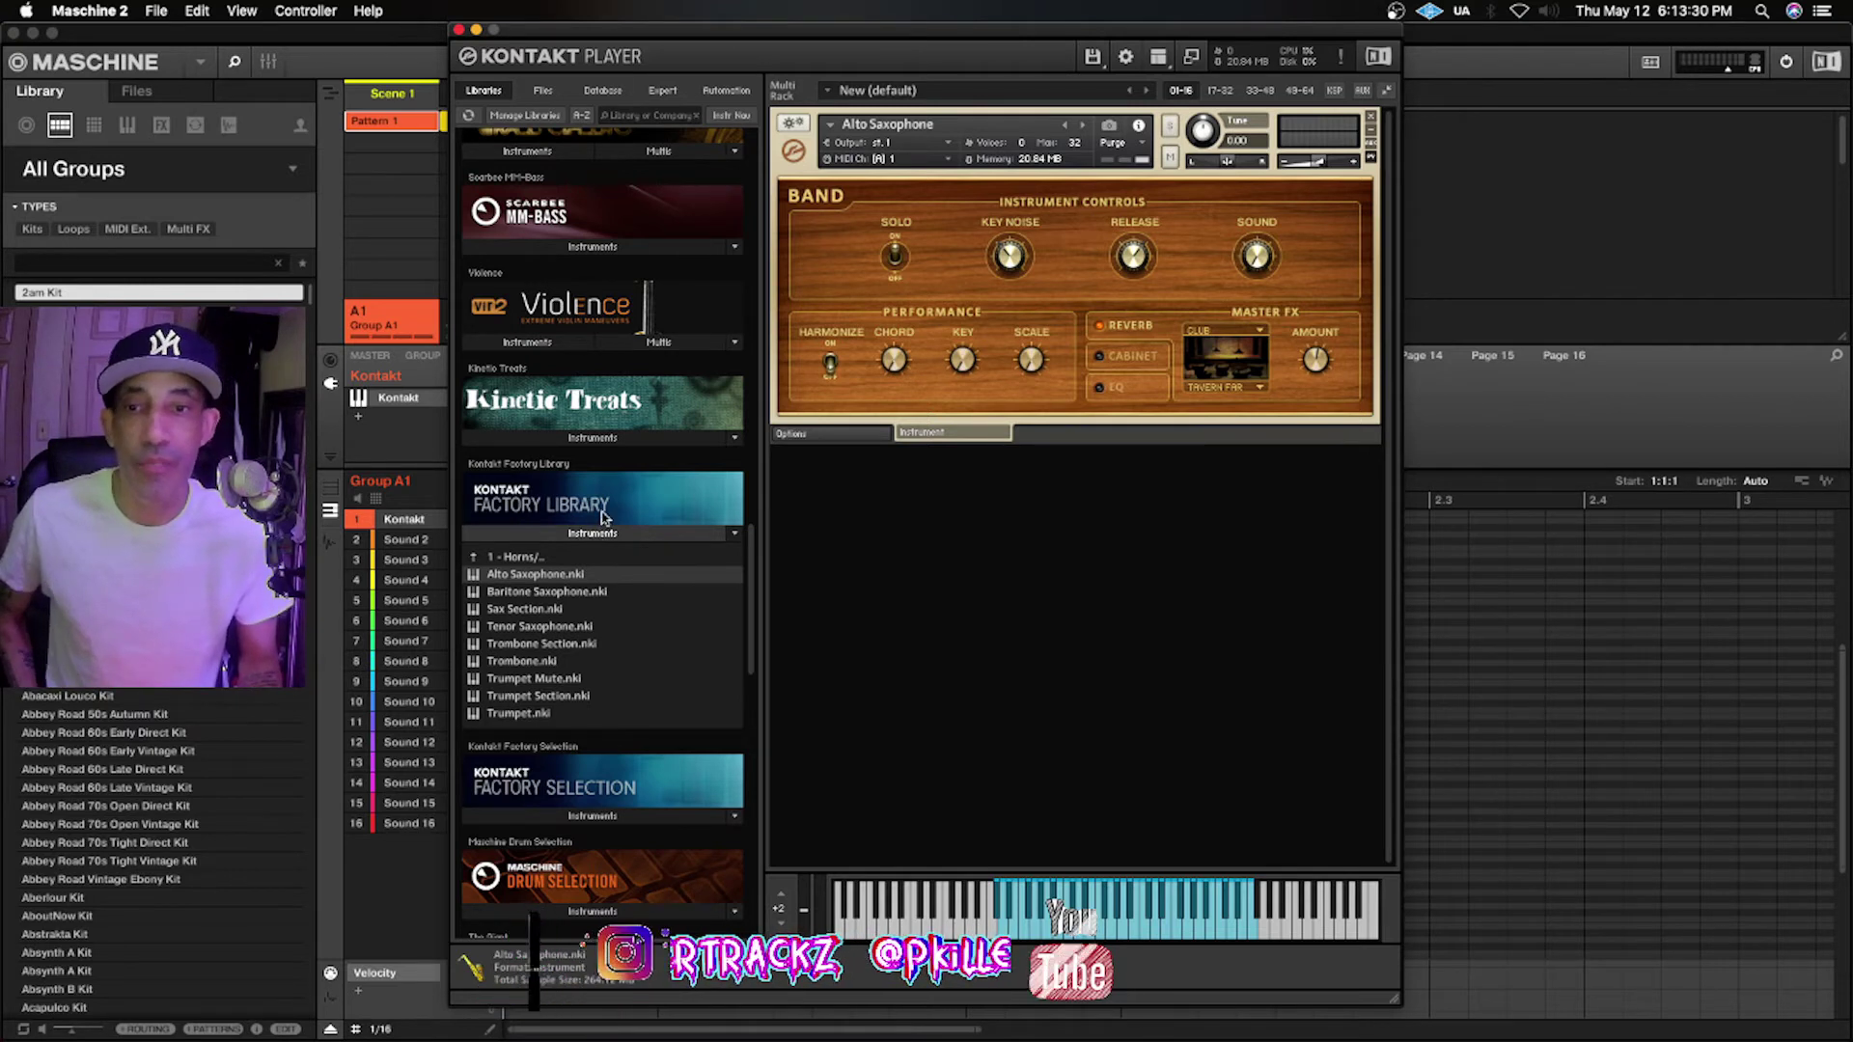
# Navigate the Factory Library browser back up to its top-level folders
pyautogui.click(582, 534)
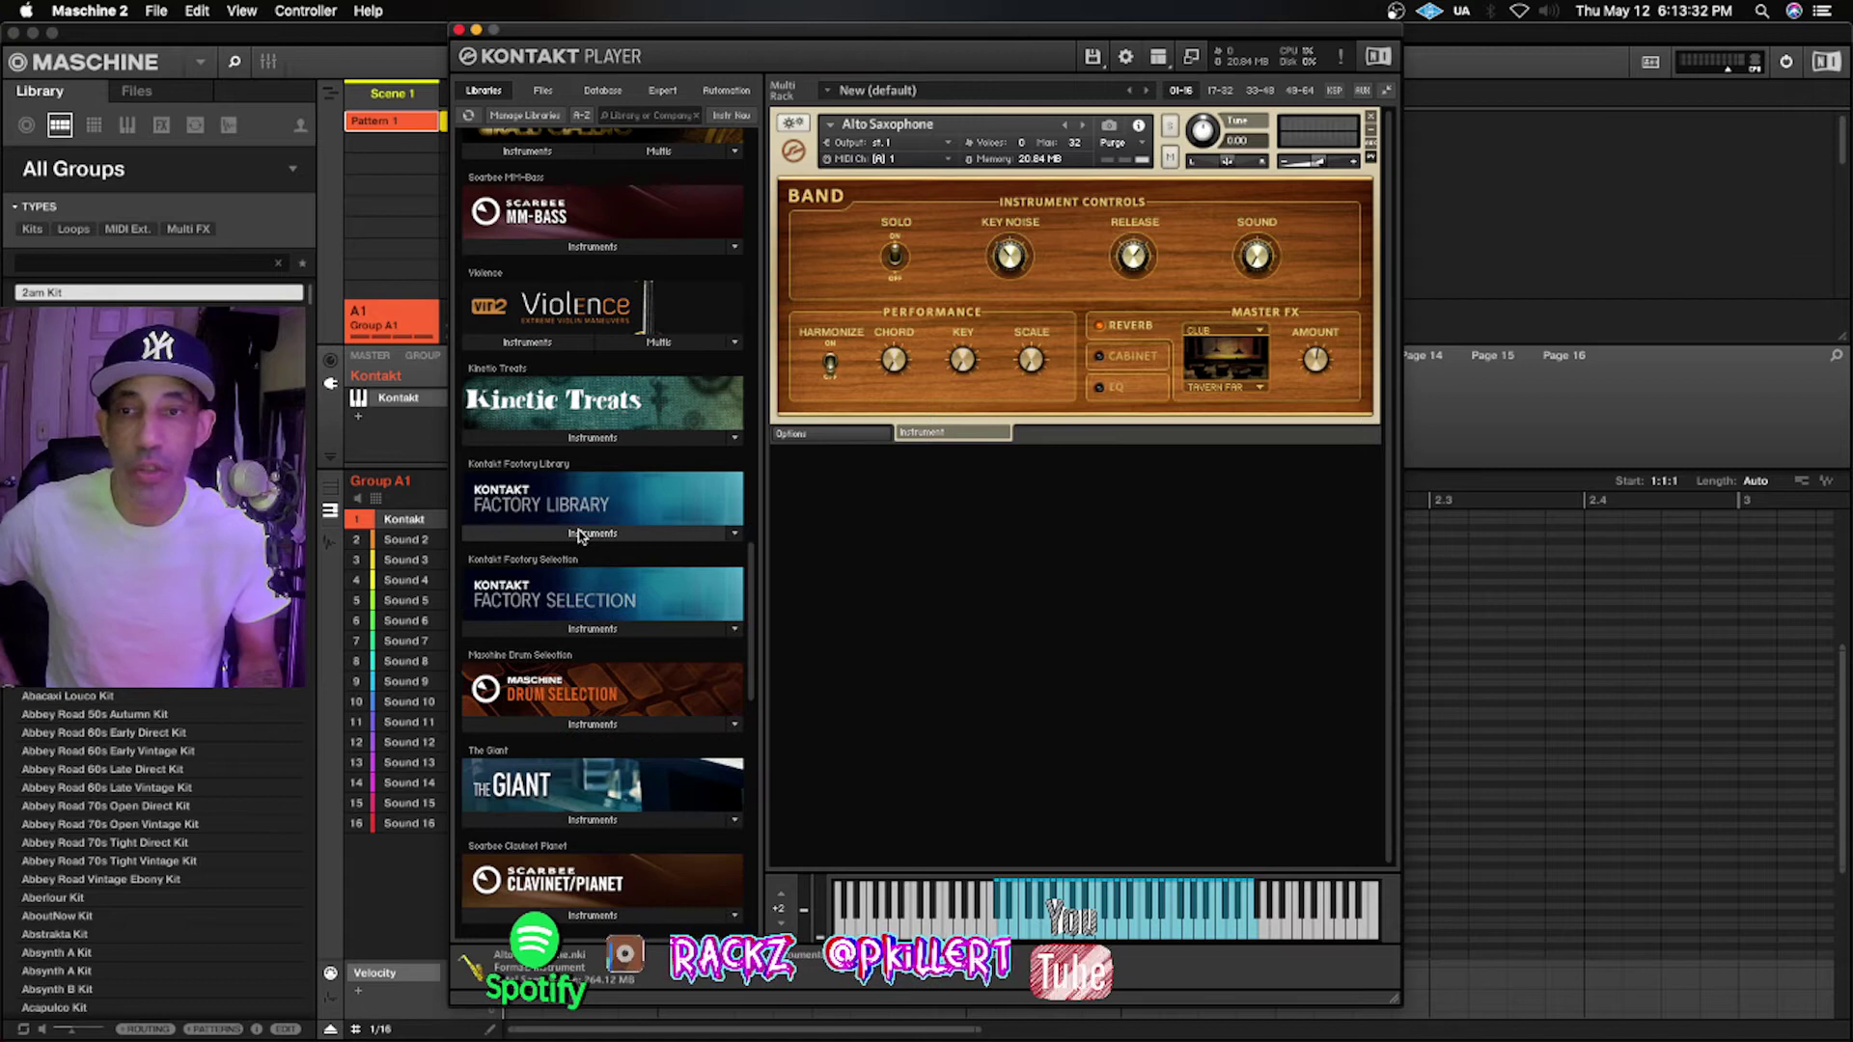
pyautogui.click(582, 535)
pyautogui.click(576, 558)
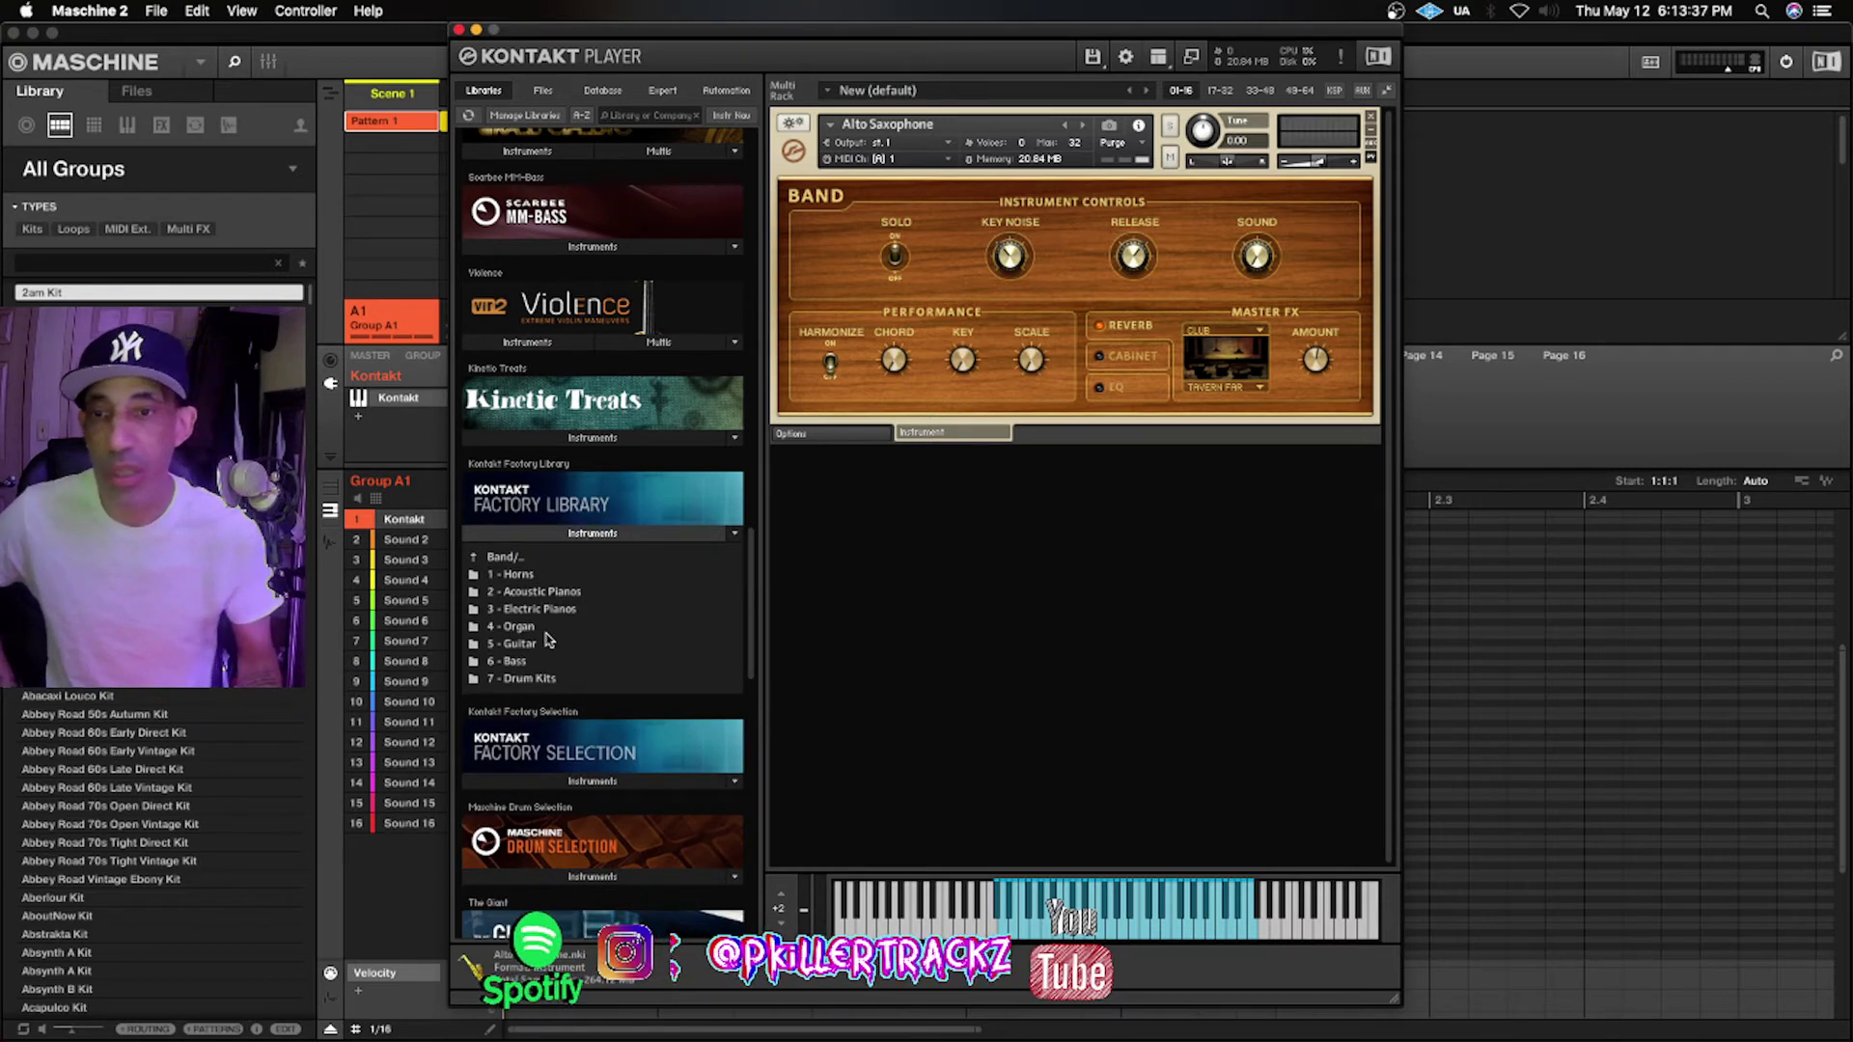
pyautogui.scroll(-1, 553, 584)
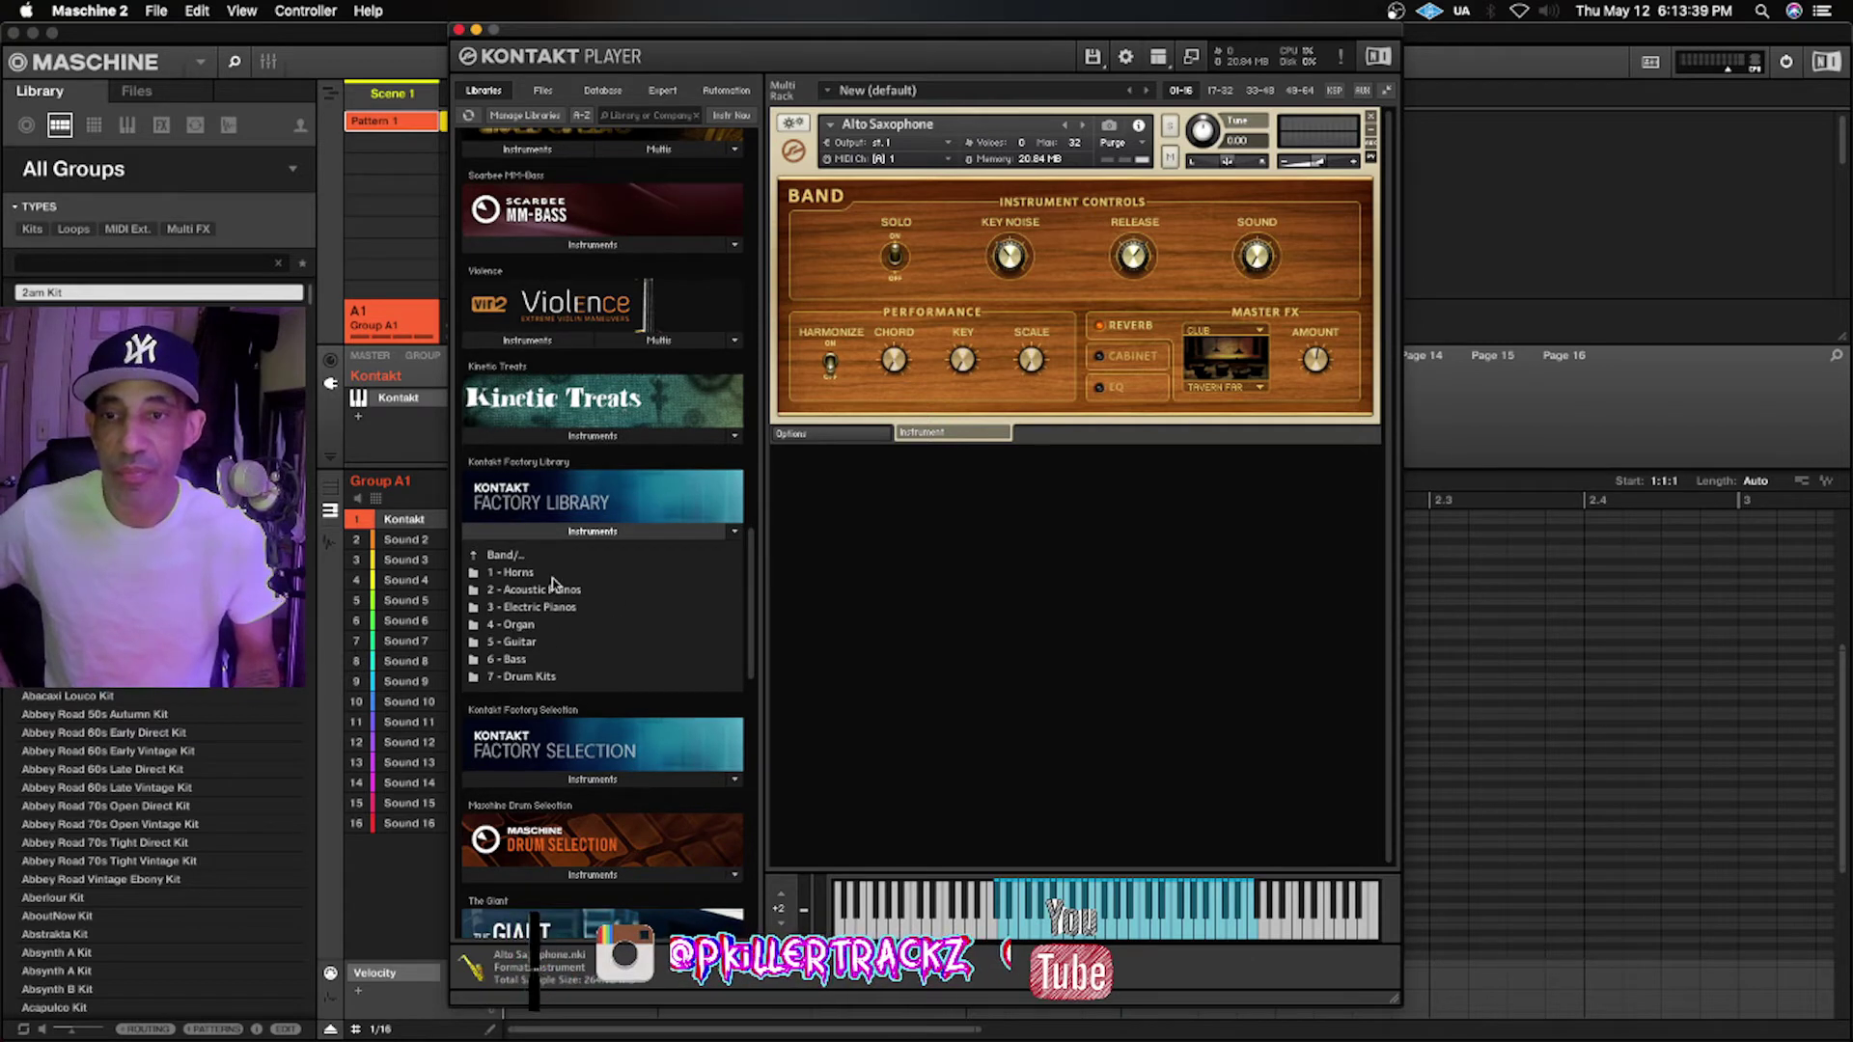
pyautogui.click(541, 553)
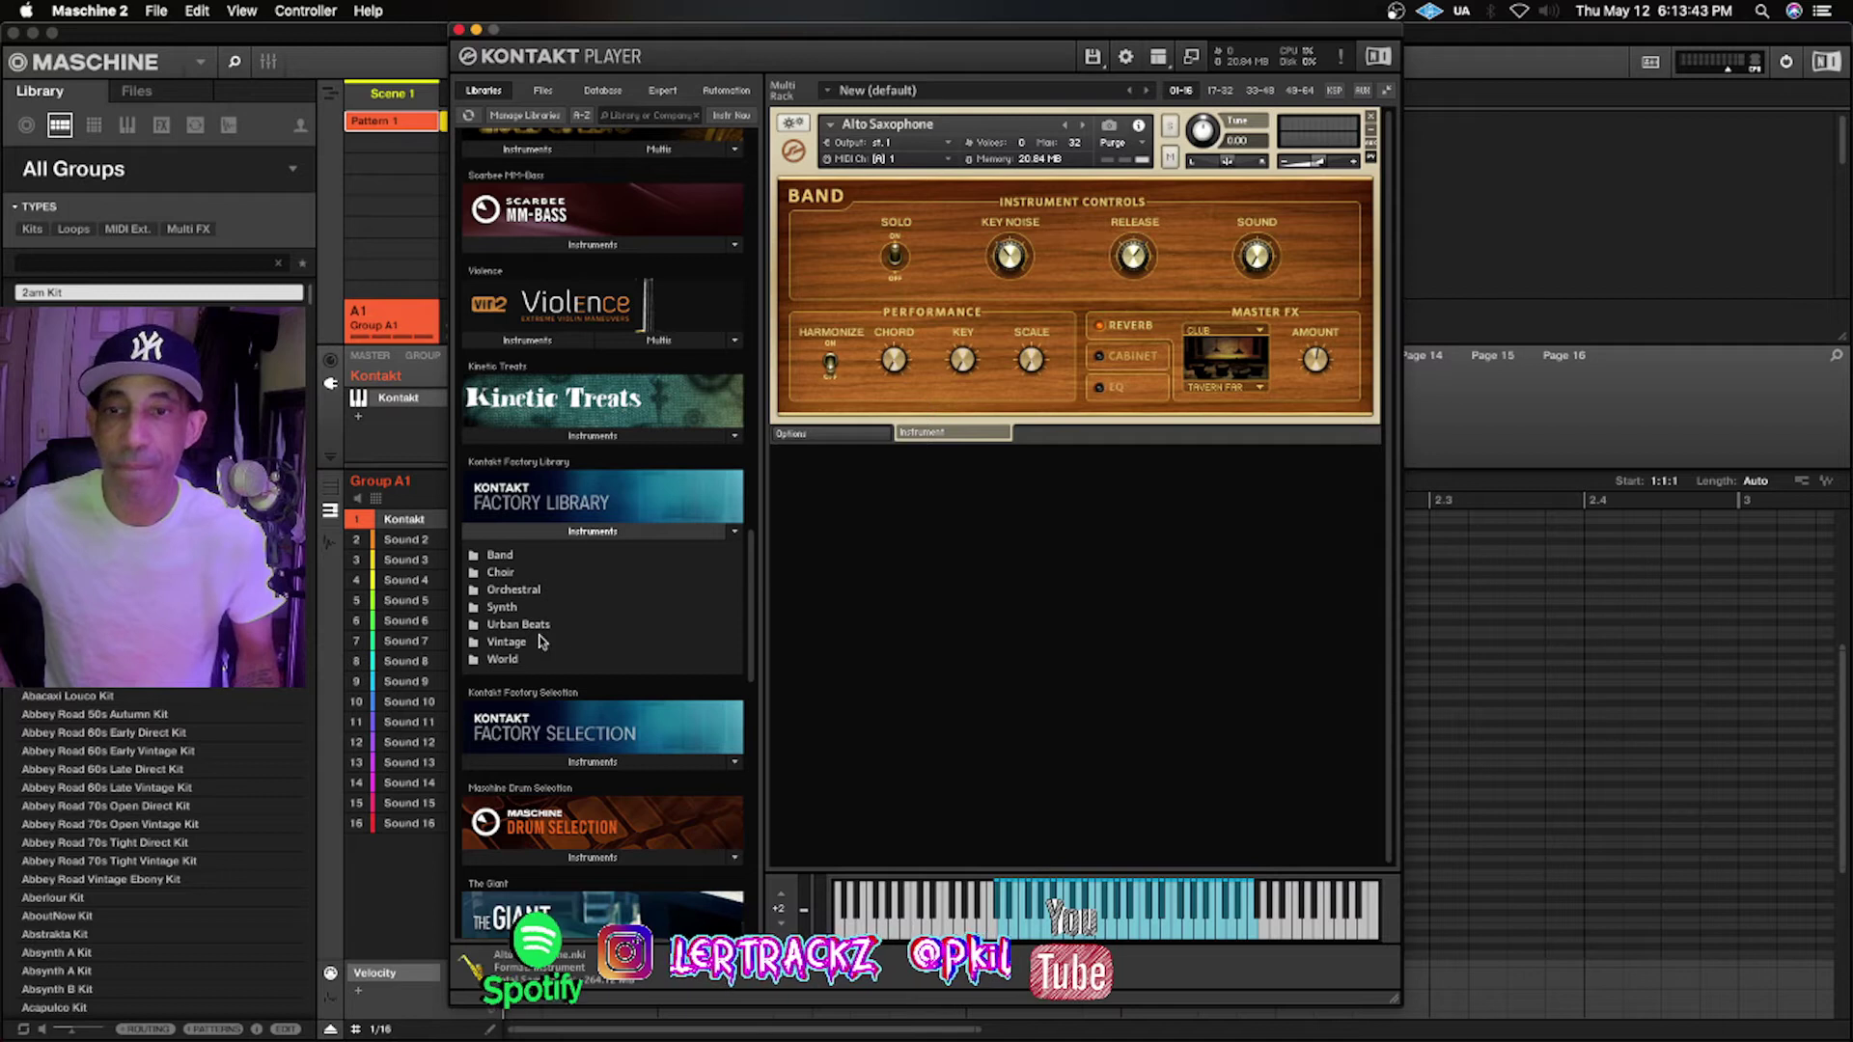
# Open Orchestral > 3 - VSL Brass and load Brass Ensemble as a second rack instrument
pyautogui.doubleClick(572, 590)
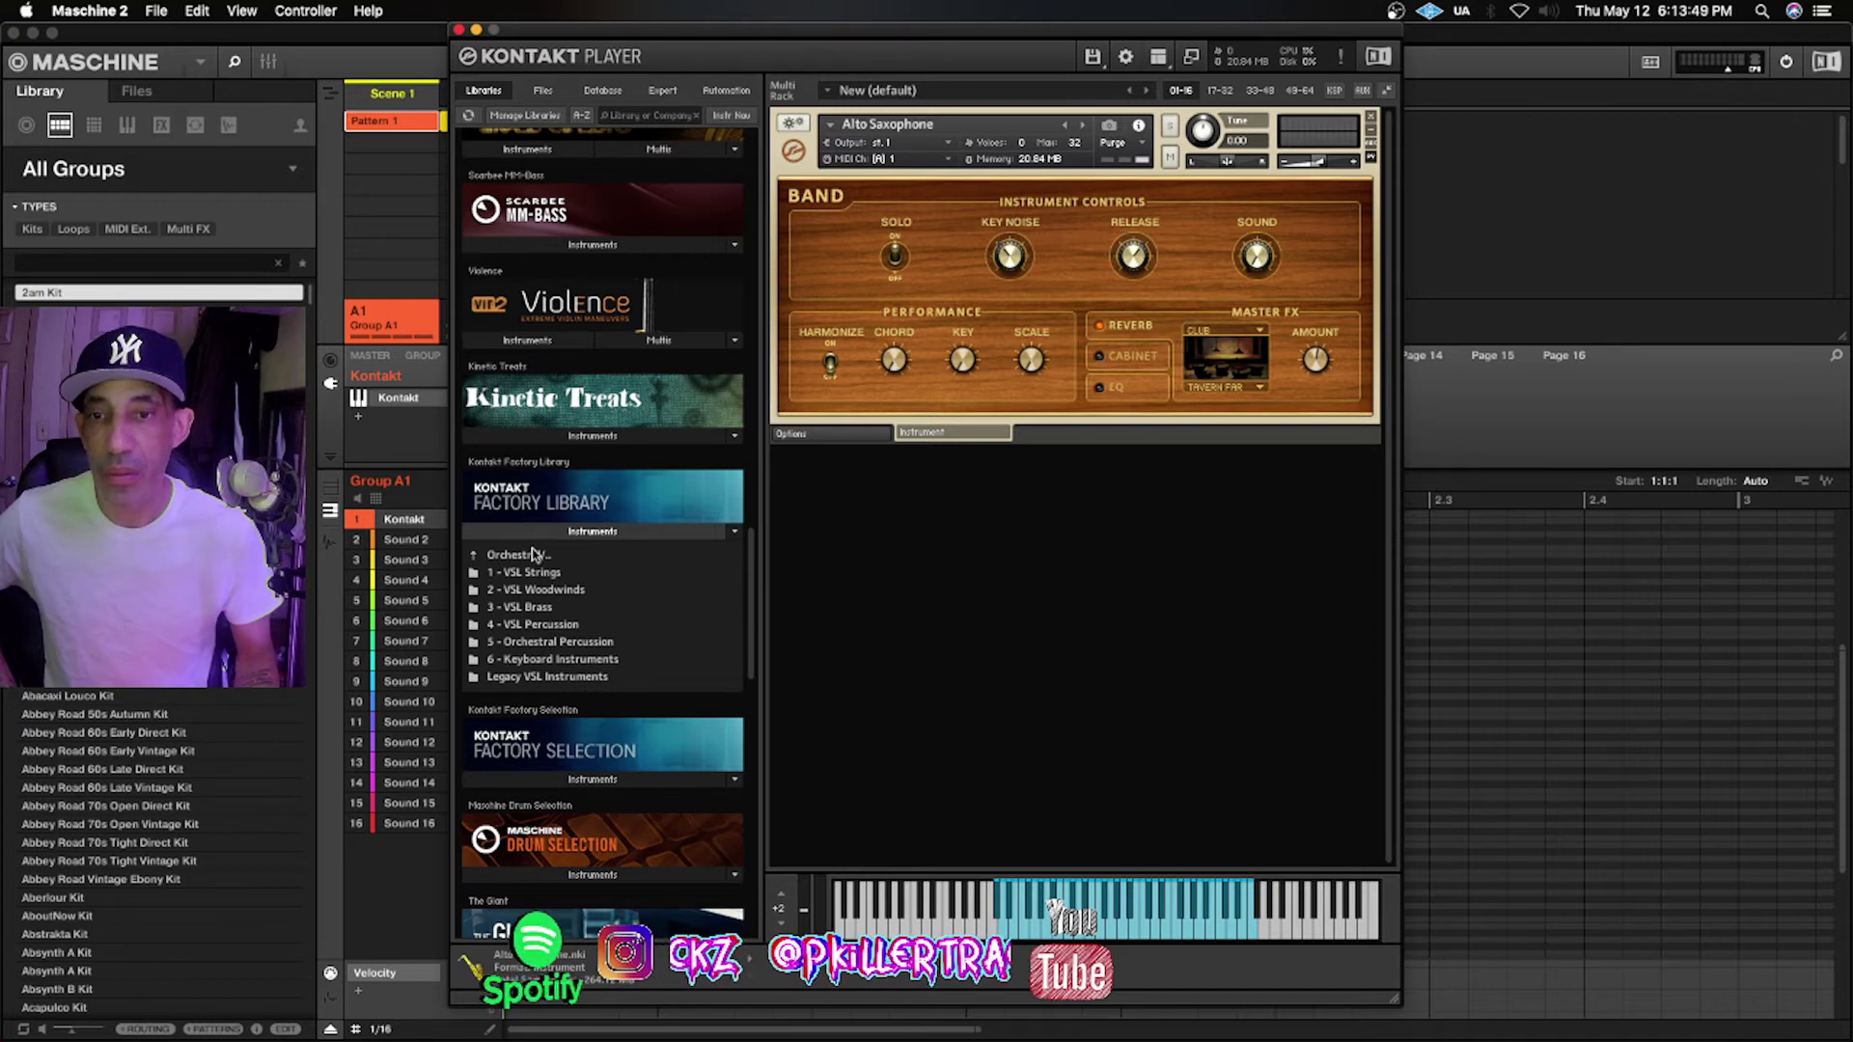
pyautogui.doubleClick(532, 553)
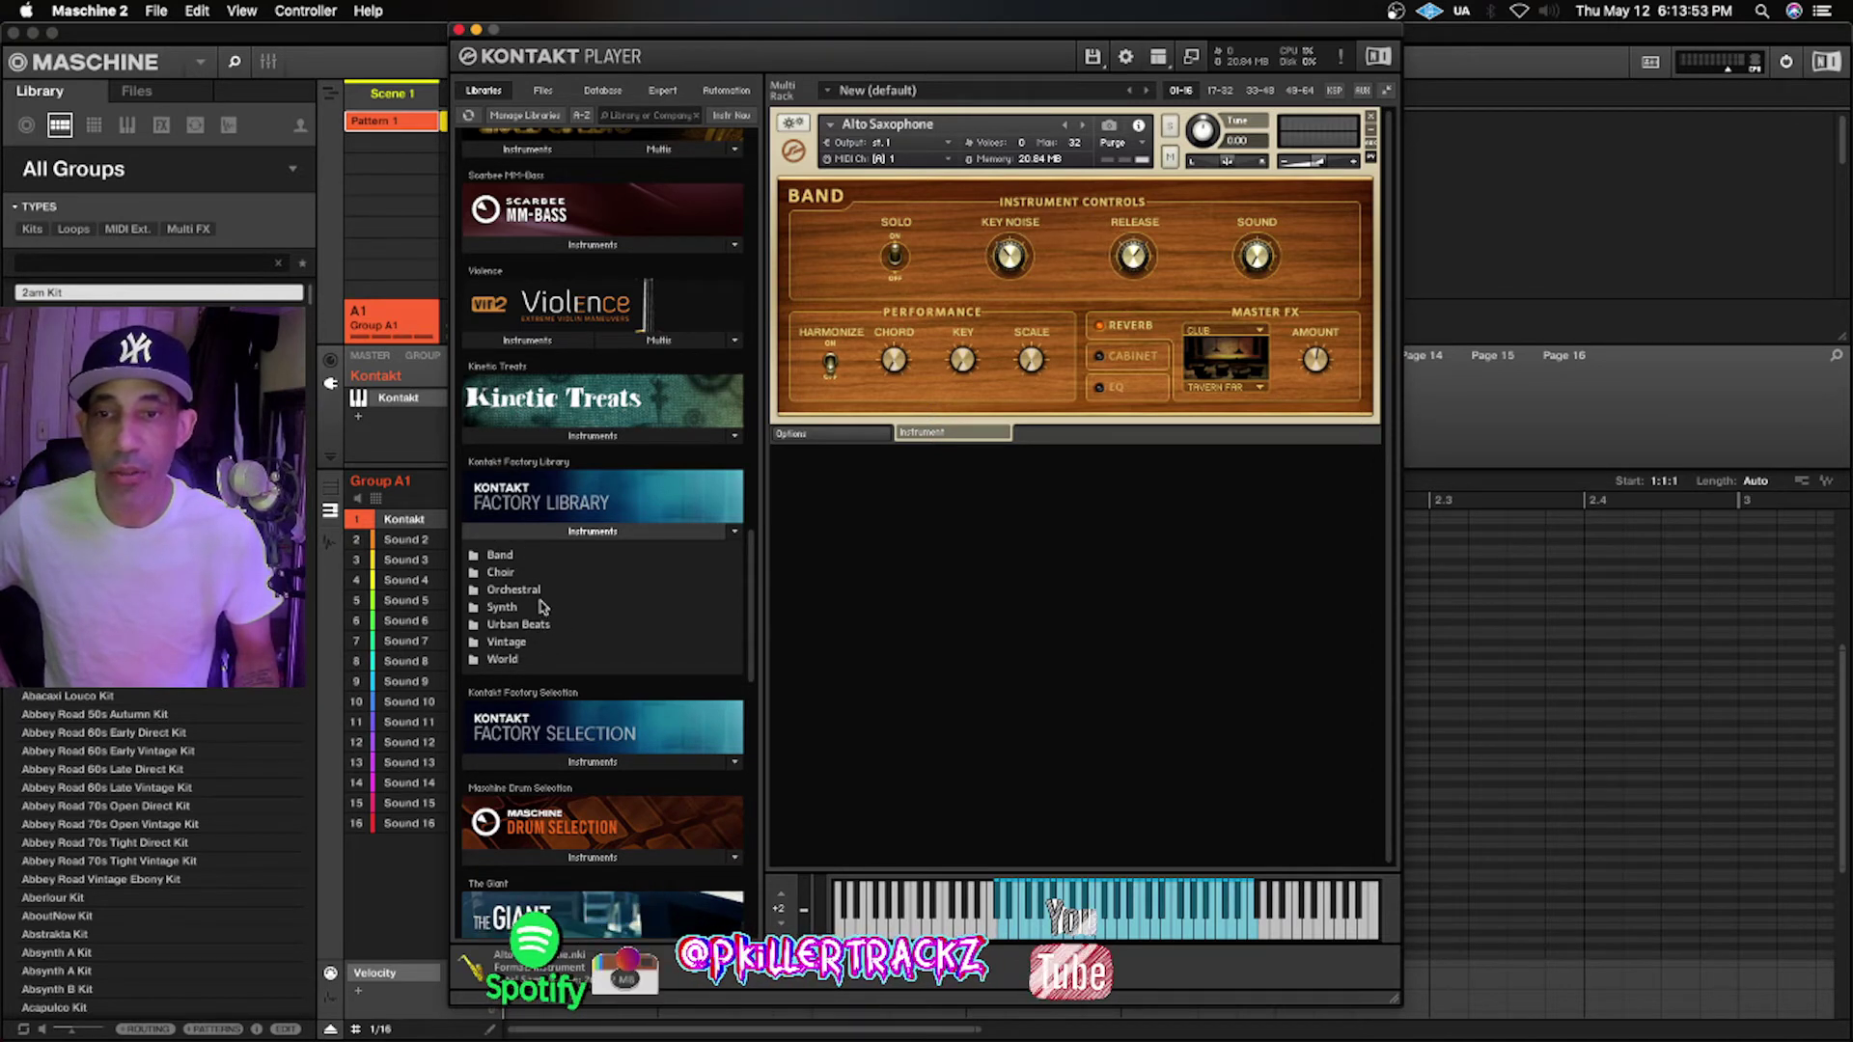
pyautogui.doubleClick(546, 589)
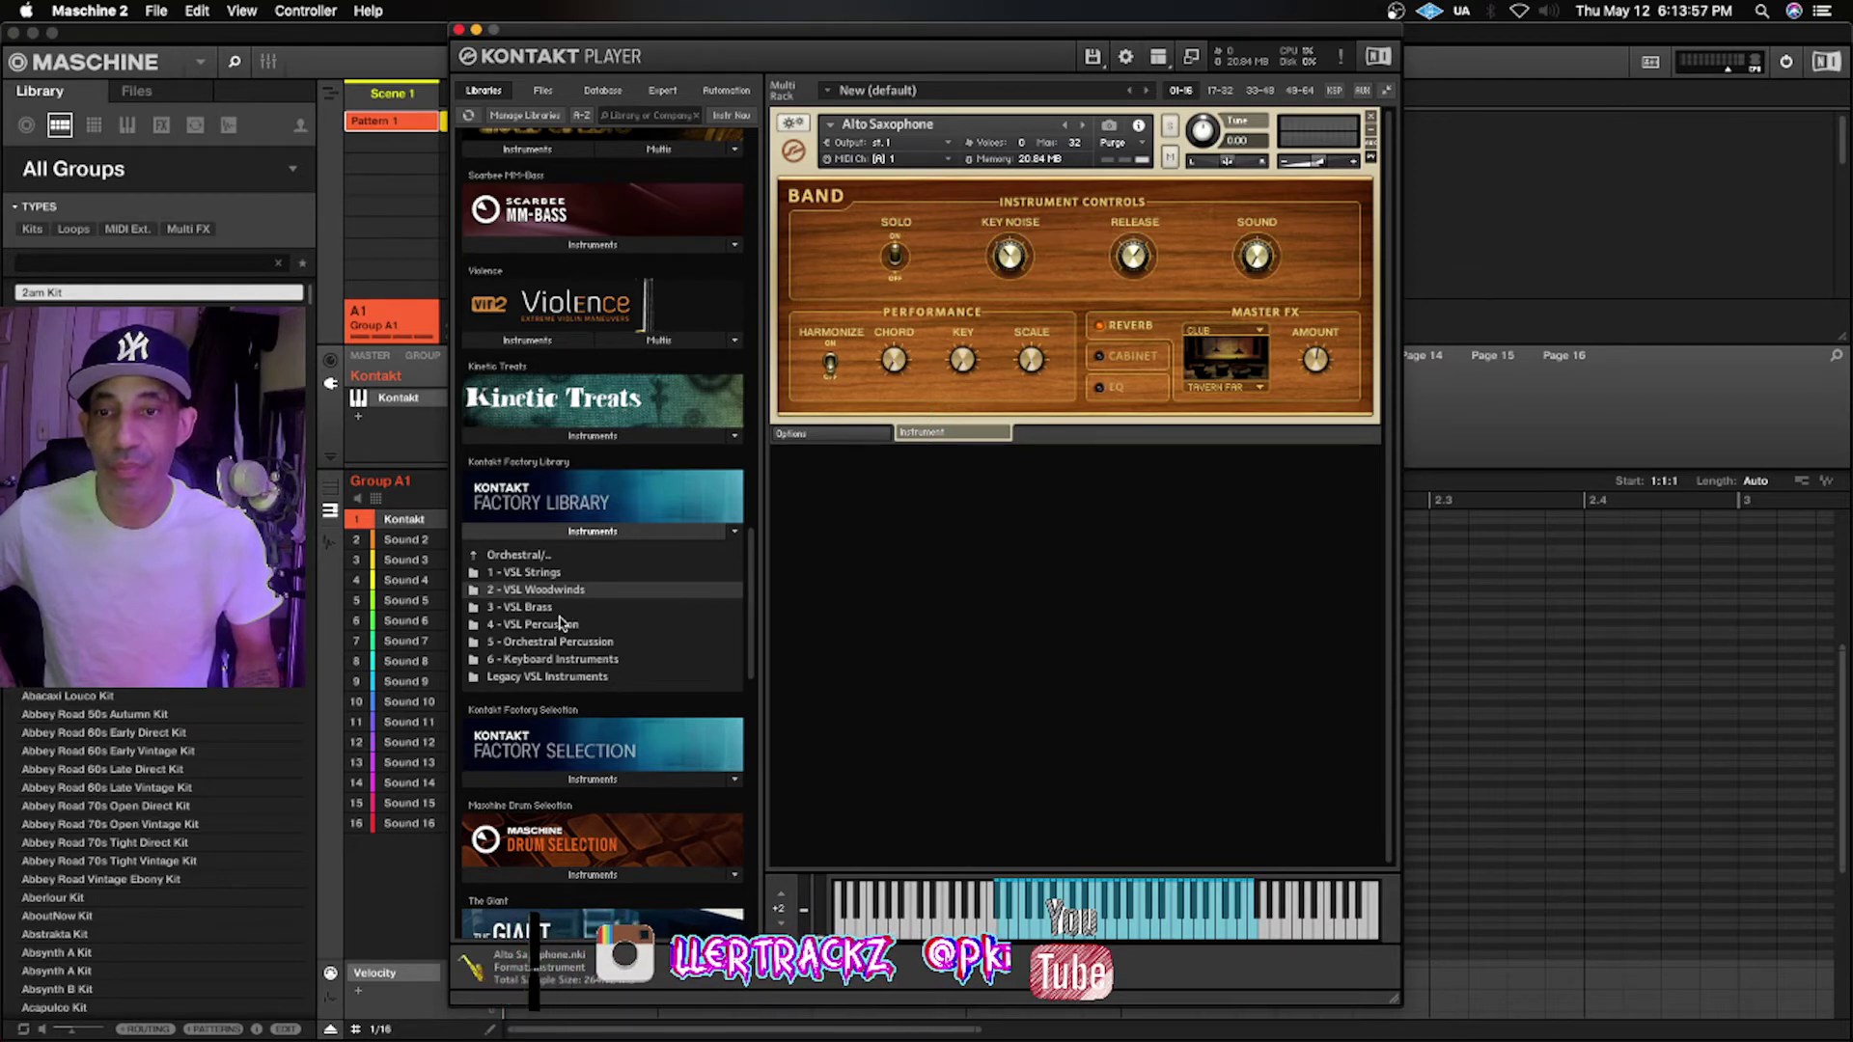
pyautogui.click(559, 620)
pyautogui.doubleClick(554, 609)
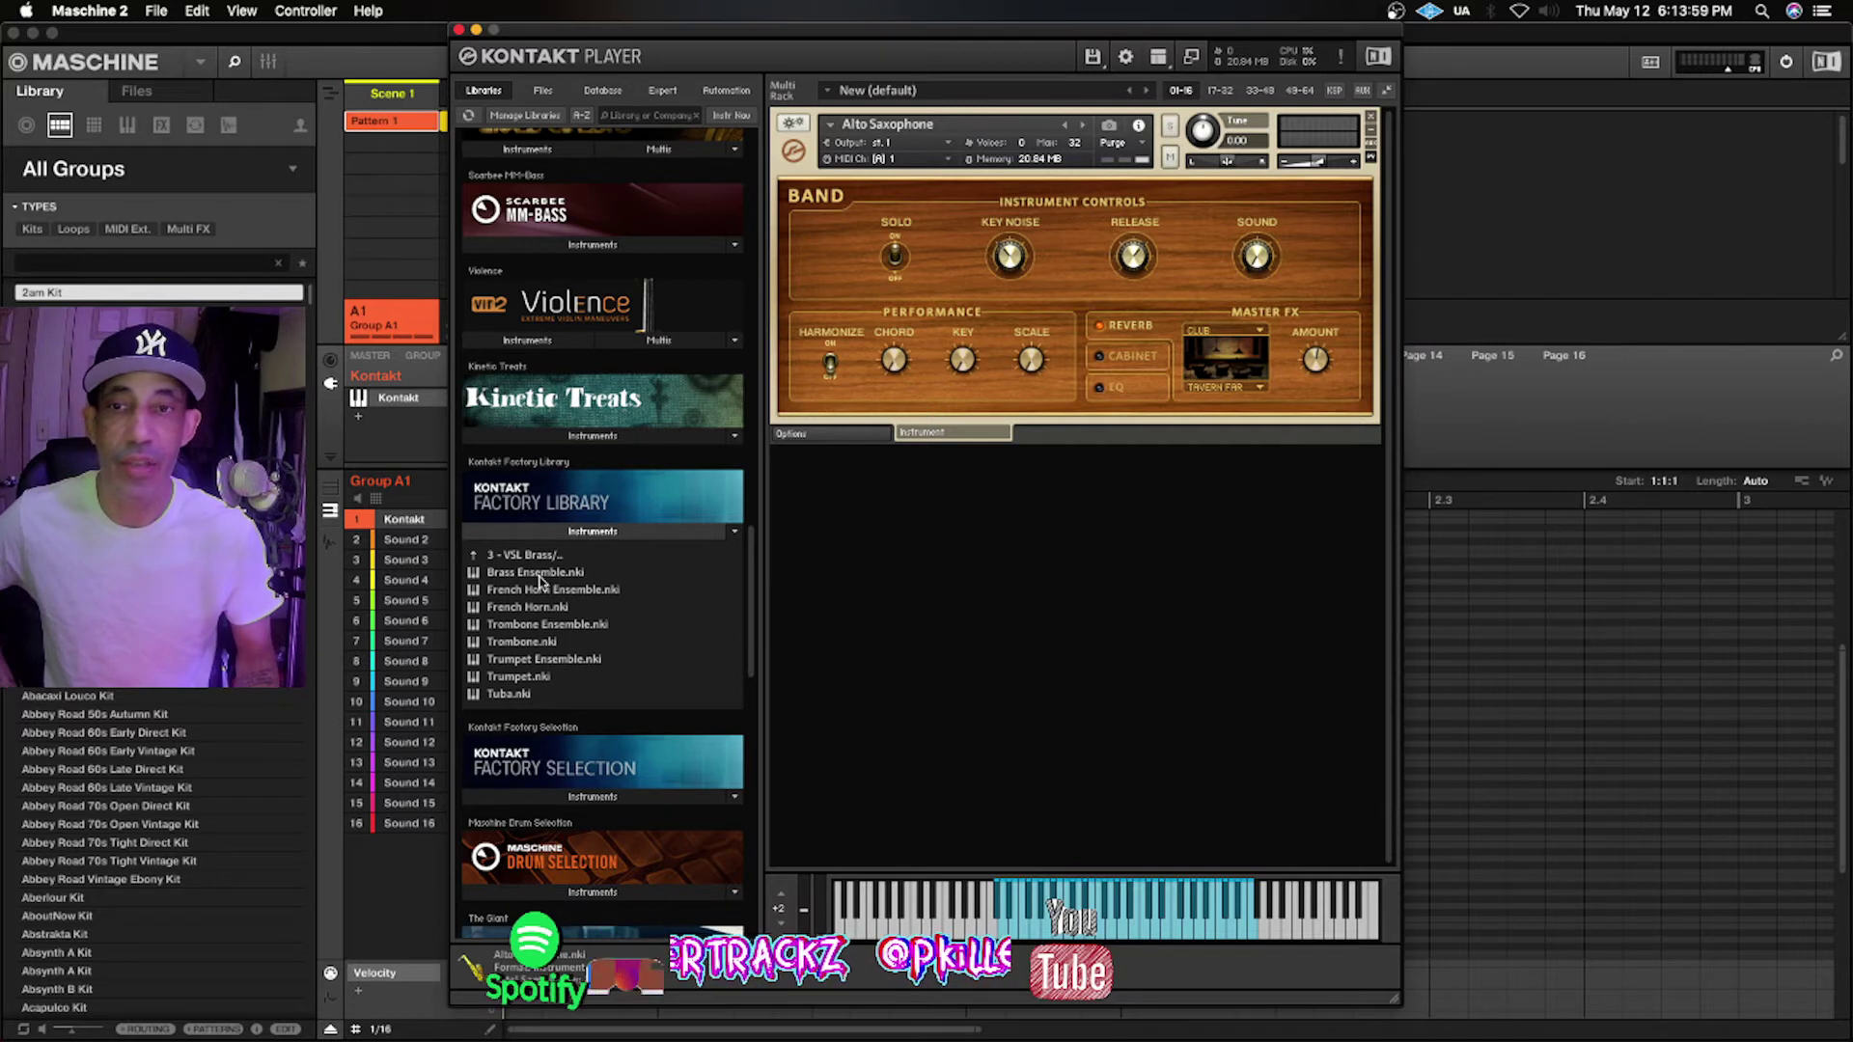
pyautogui.moveTo(540, 579); pyautogui.dragTo(962, 605)
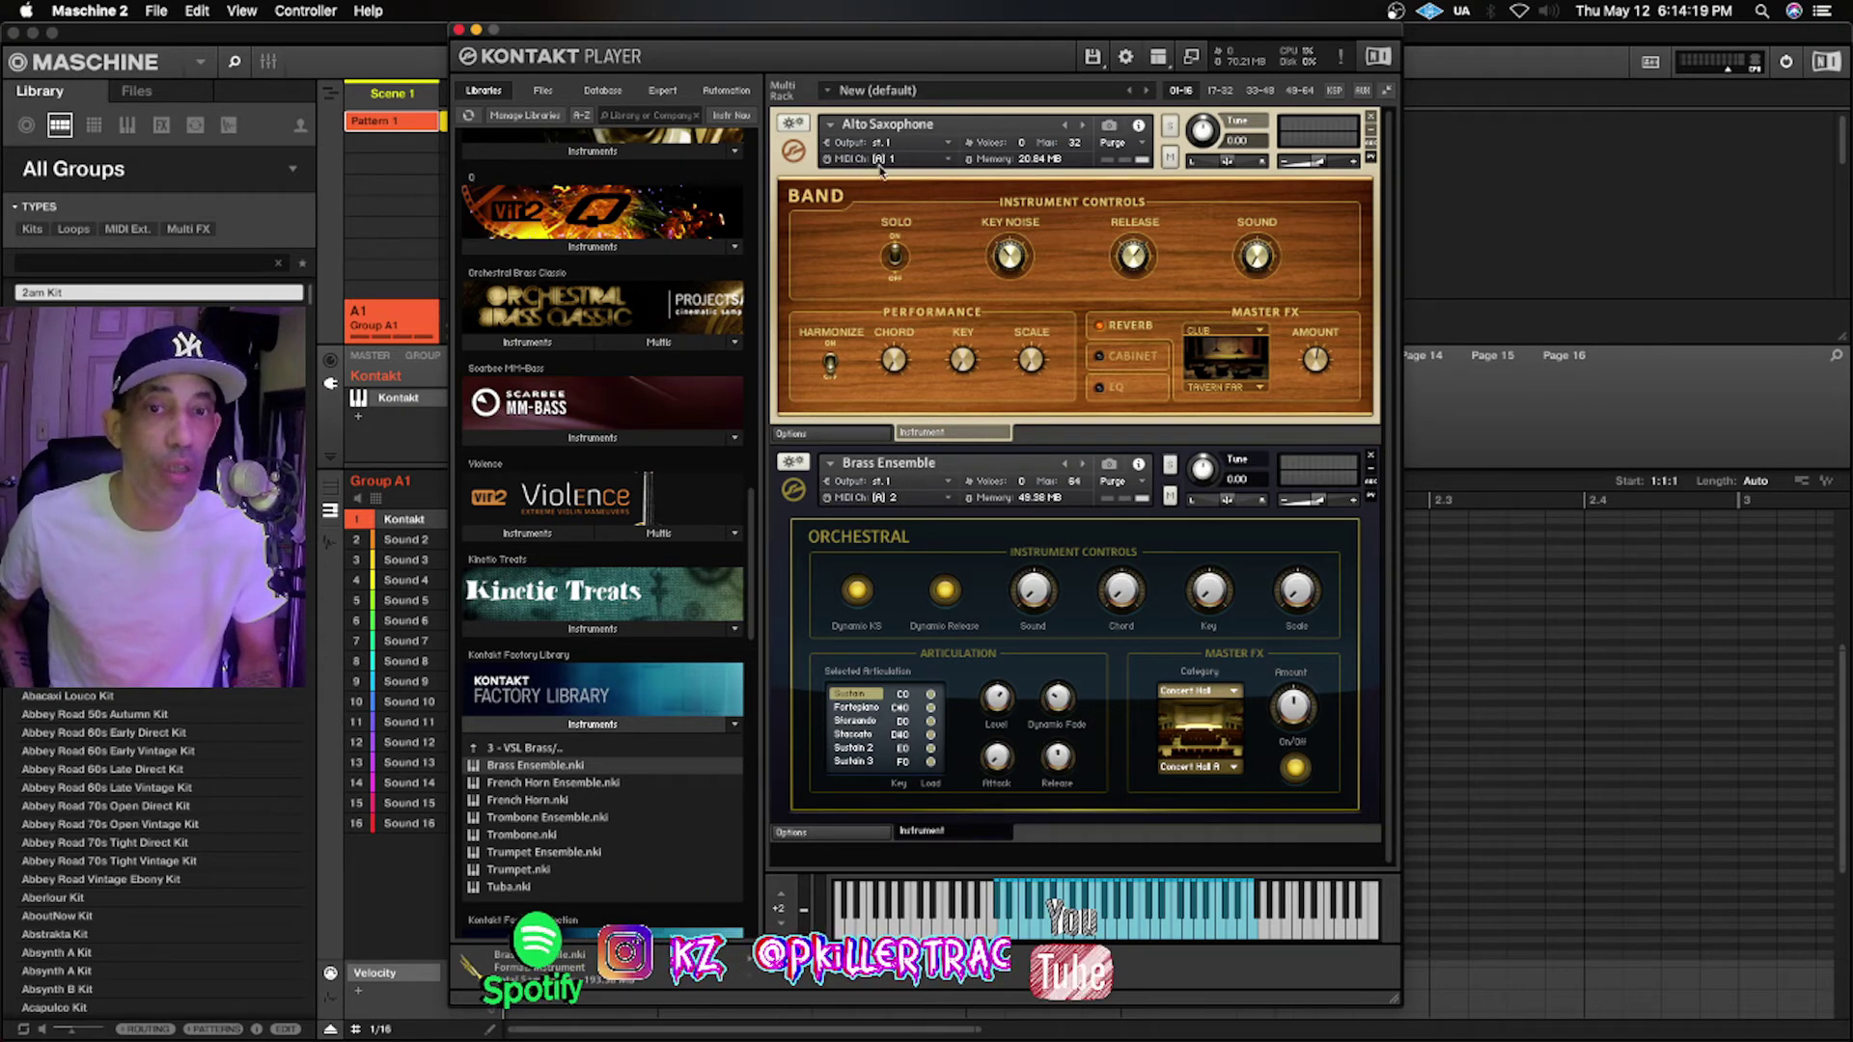
# Set Brass Ensemble's MIDI channel to Port A channel 1, matching Alto Saxophone
pyautogui.click(879, 499)
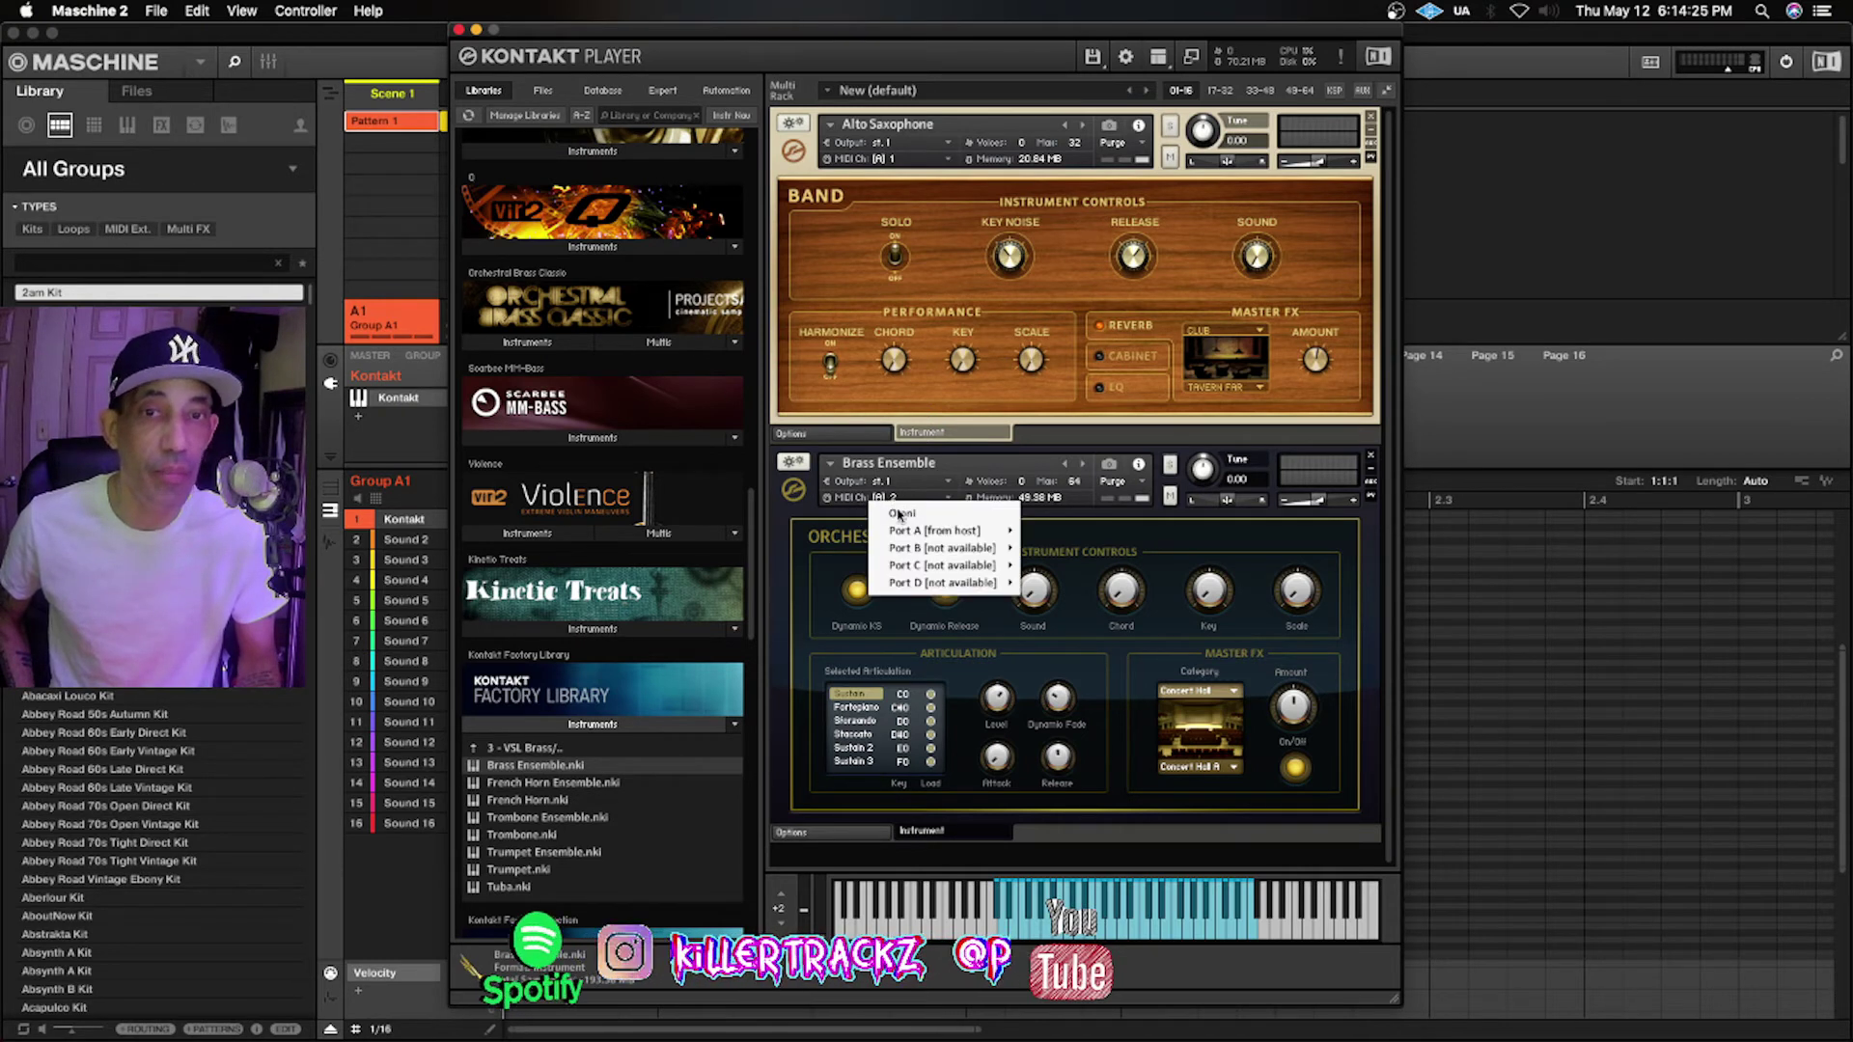
pyautogui.moveTo(909, 534)
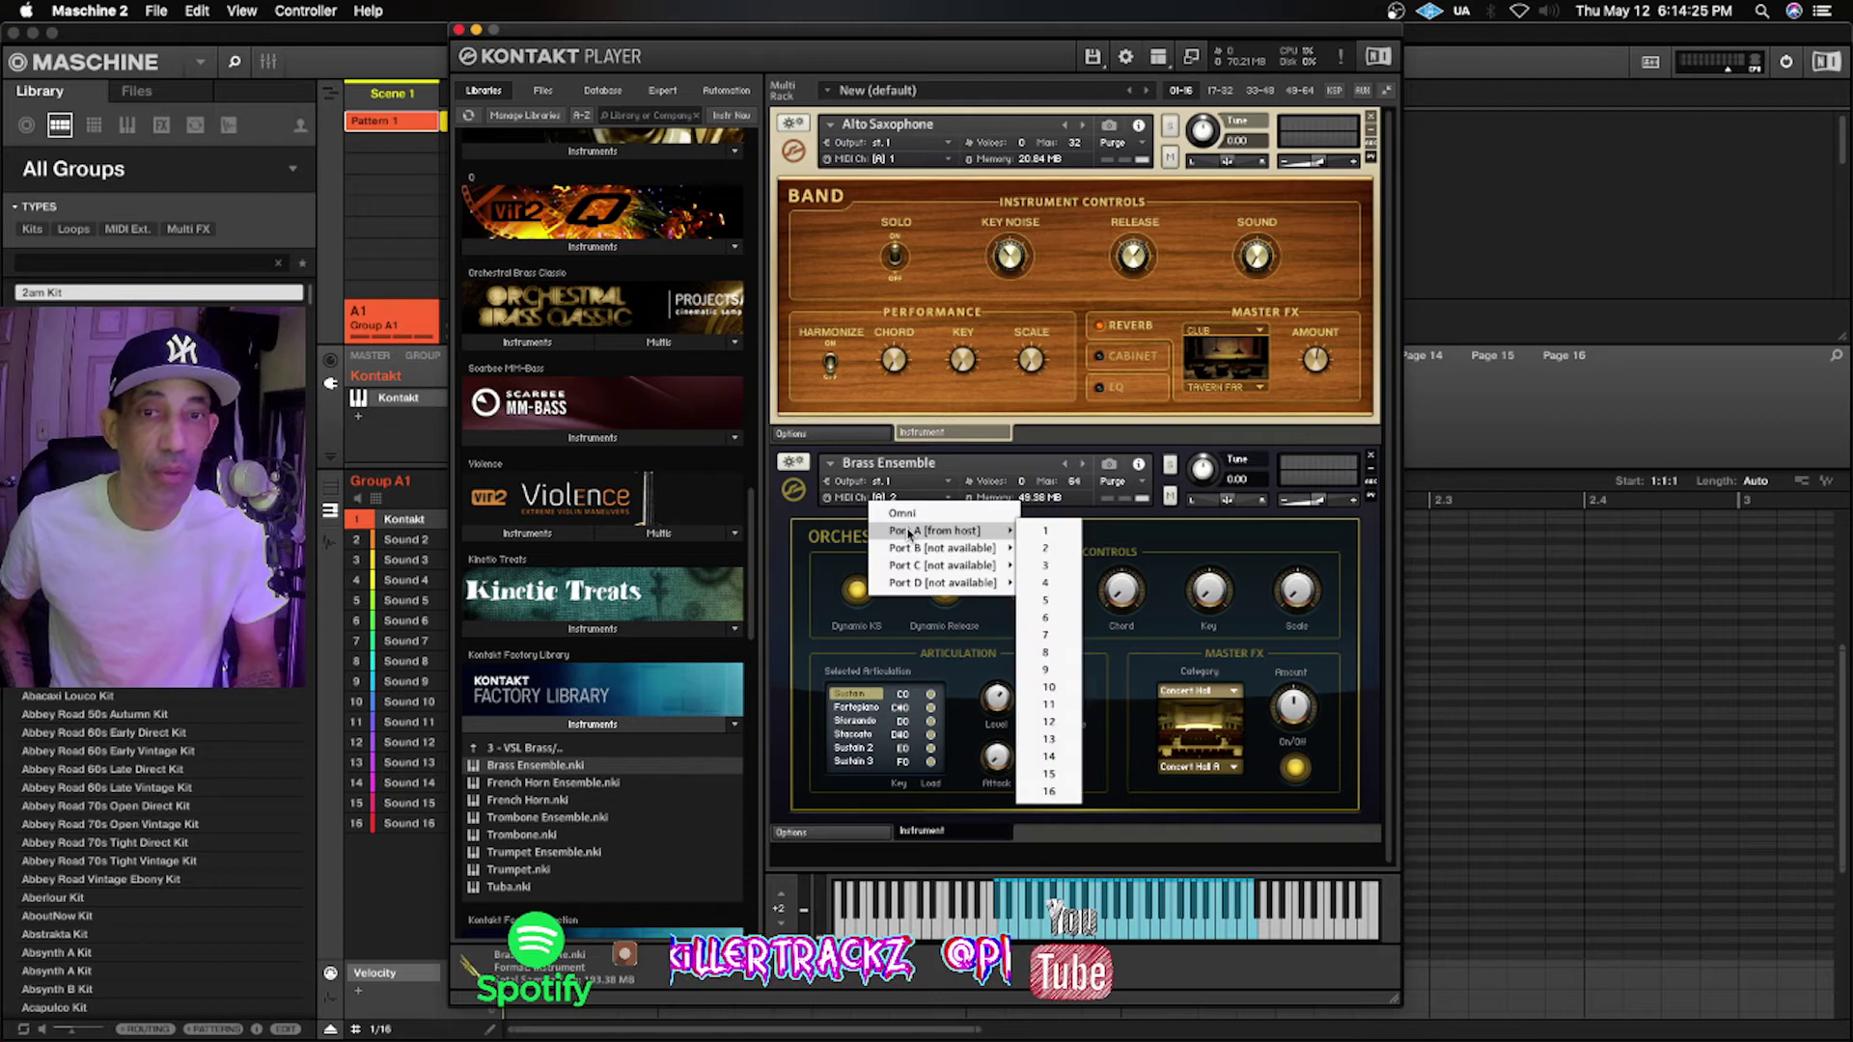
pyautogui.click(1048, 529)
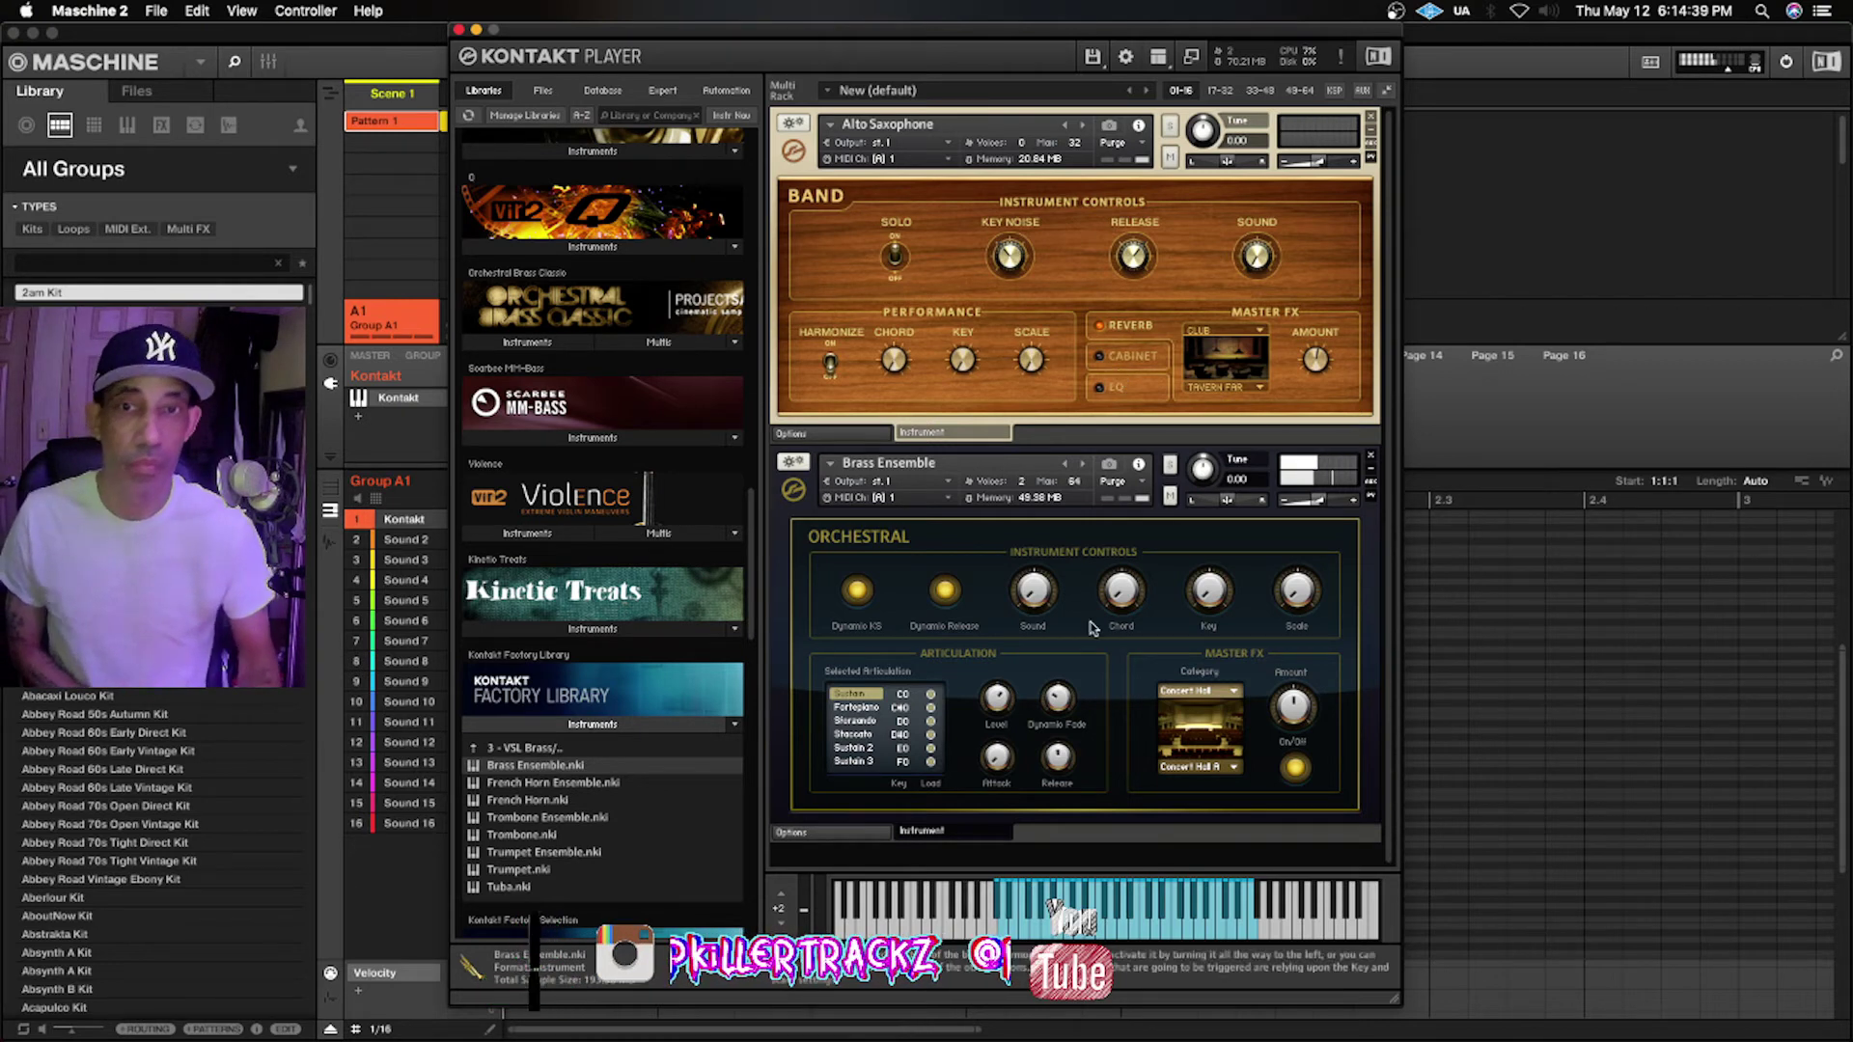
pyautogui.scroll(-15, 642, 428)
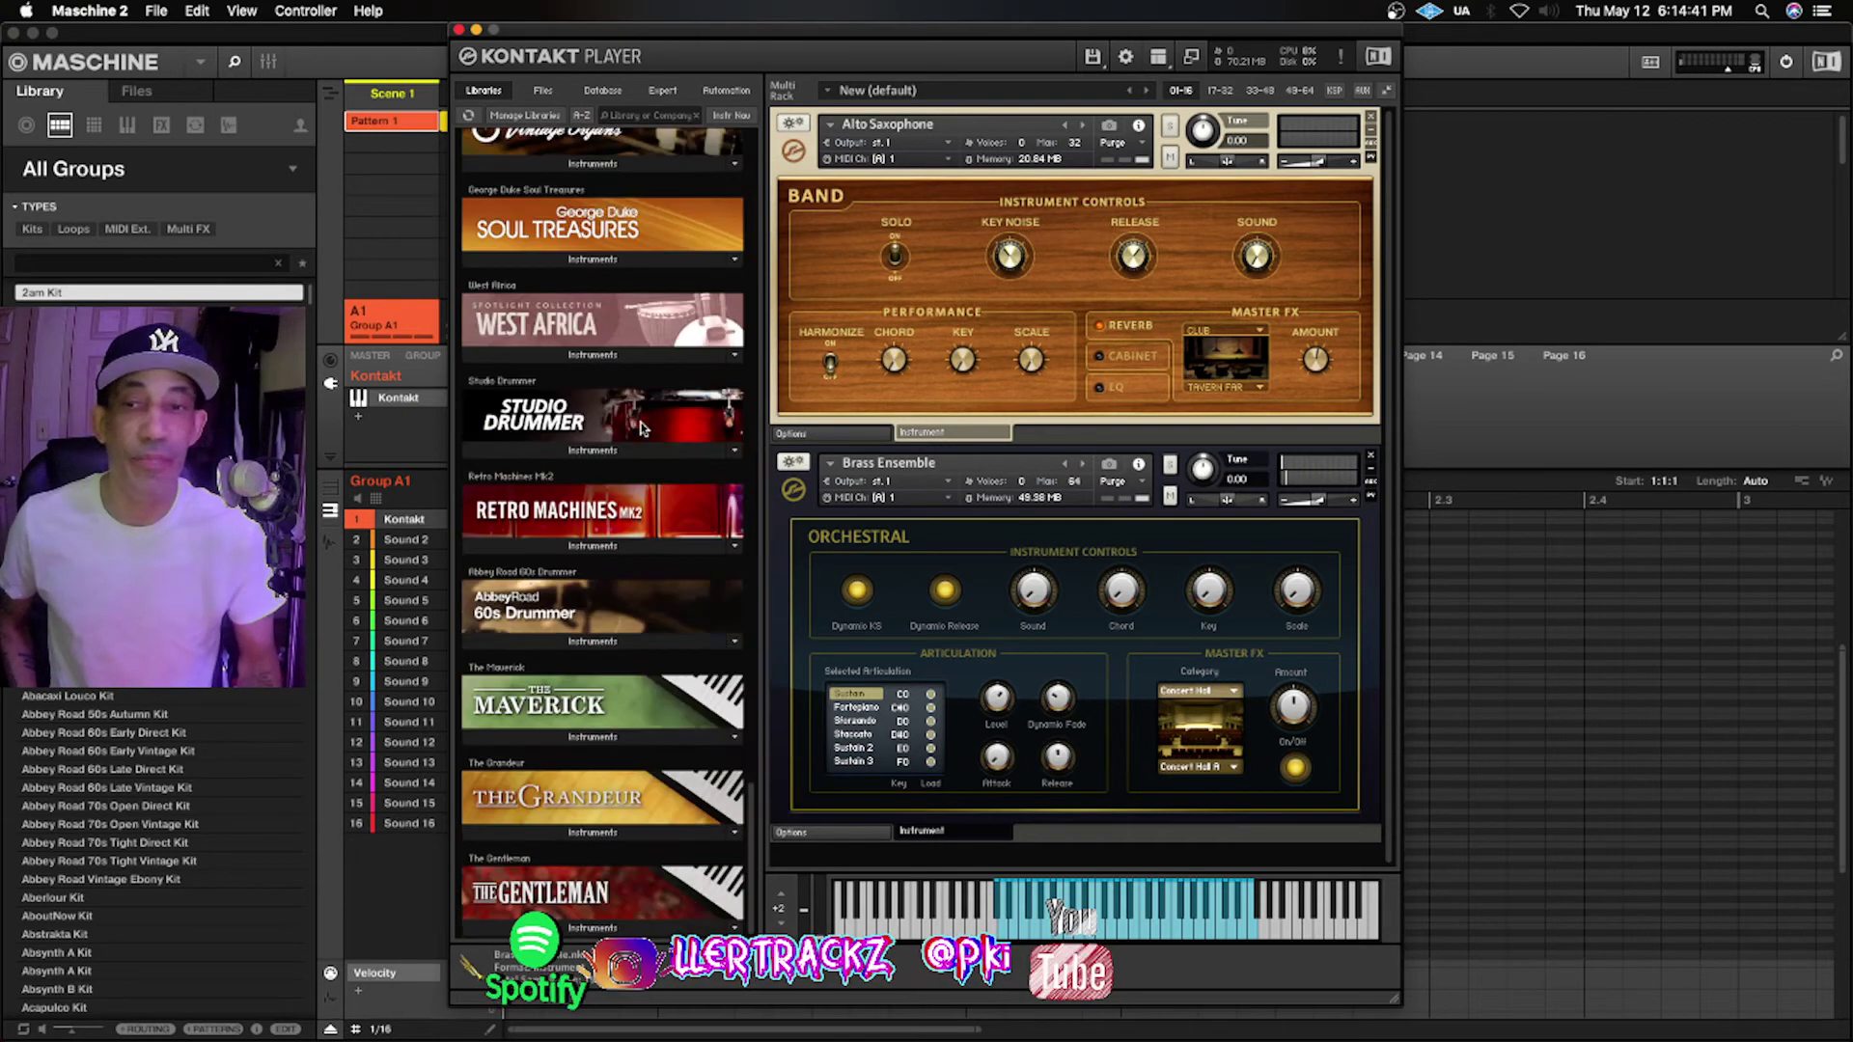
pyautogui.click(632, 736)
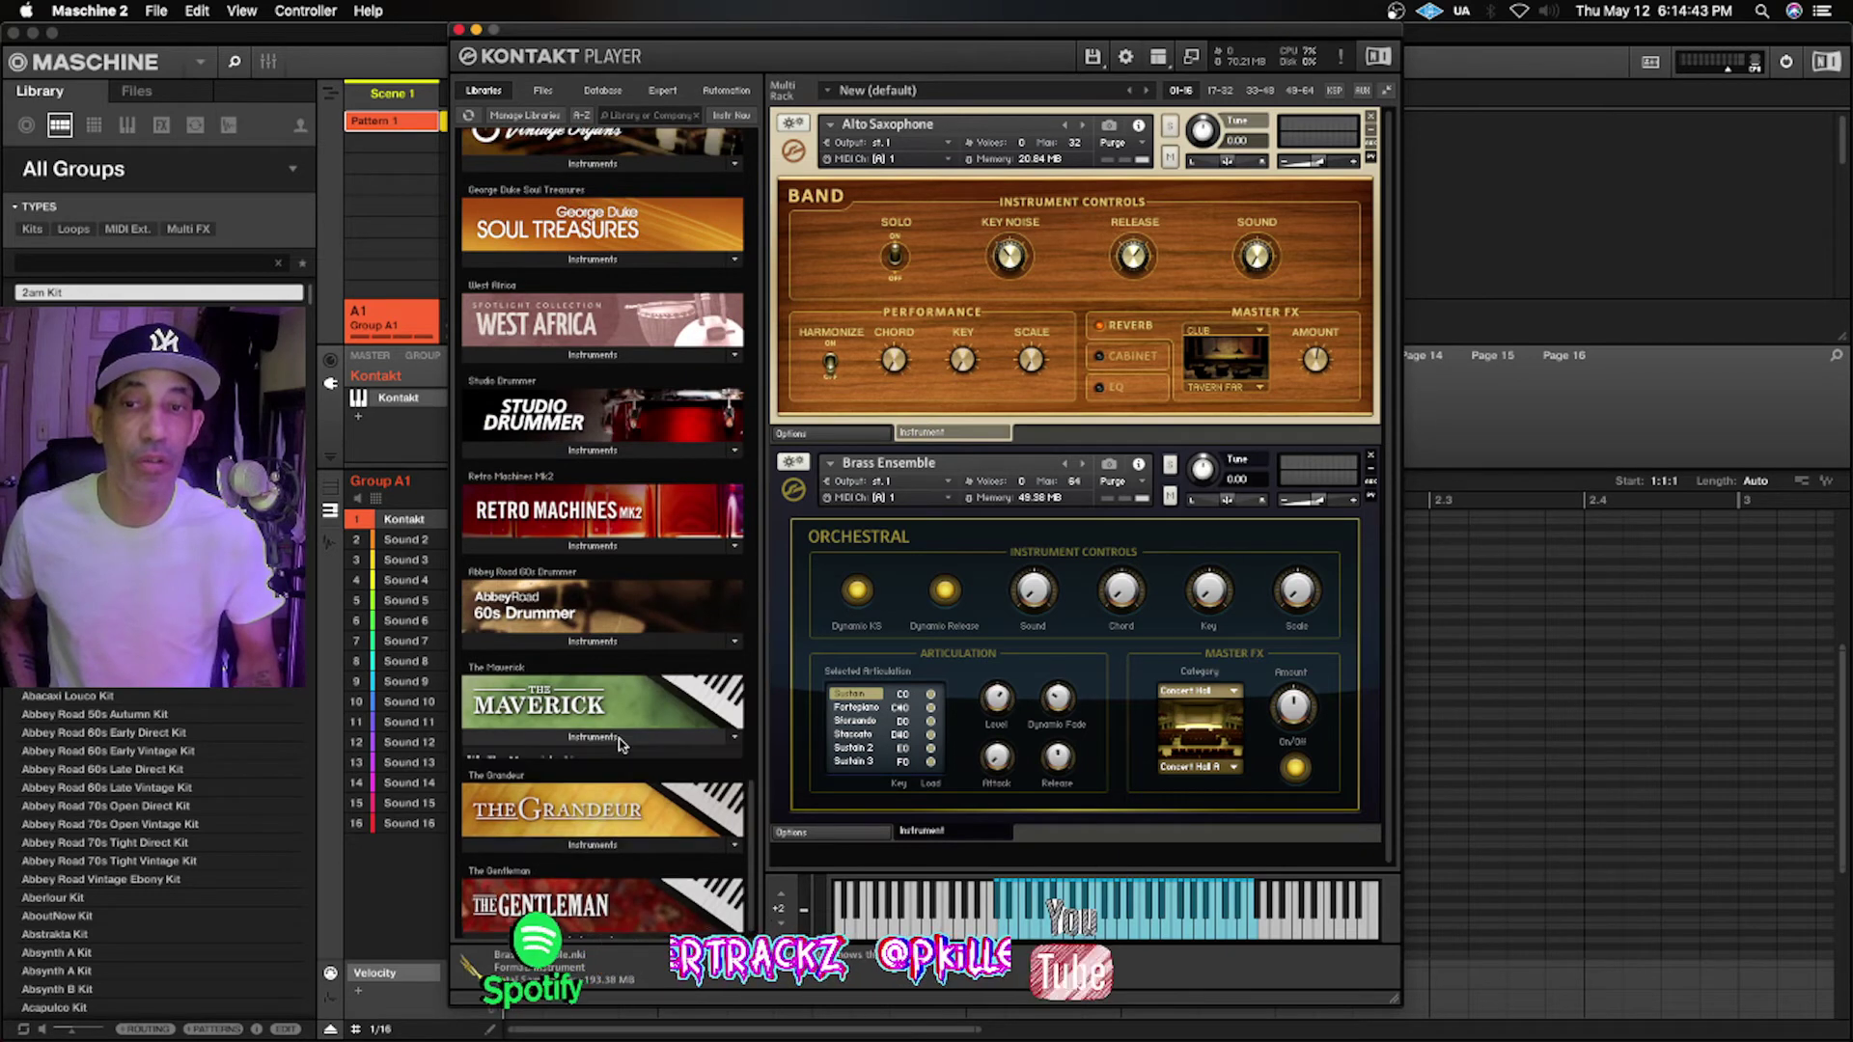
pyautogui.doubleClick(619, 759)
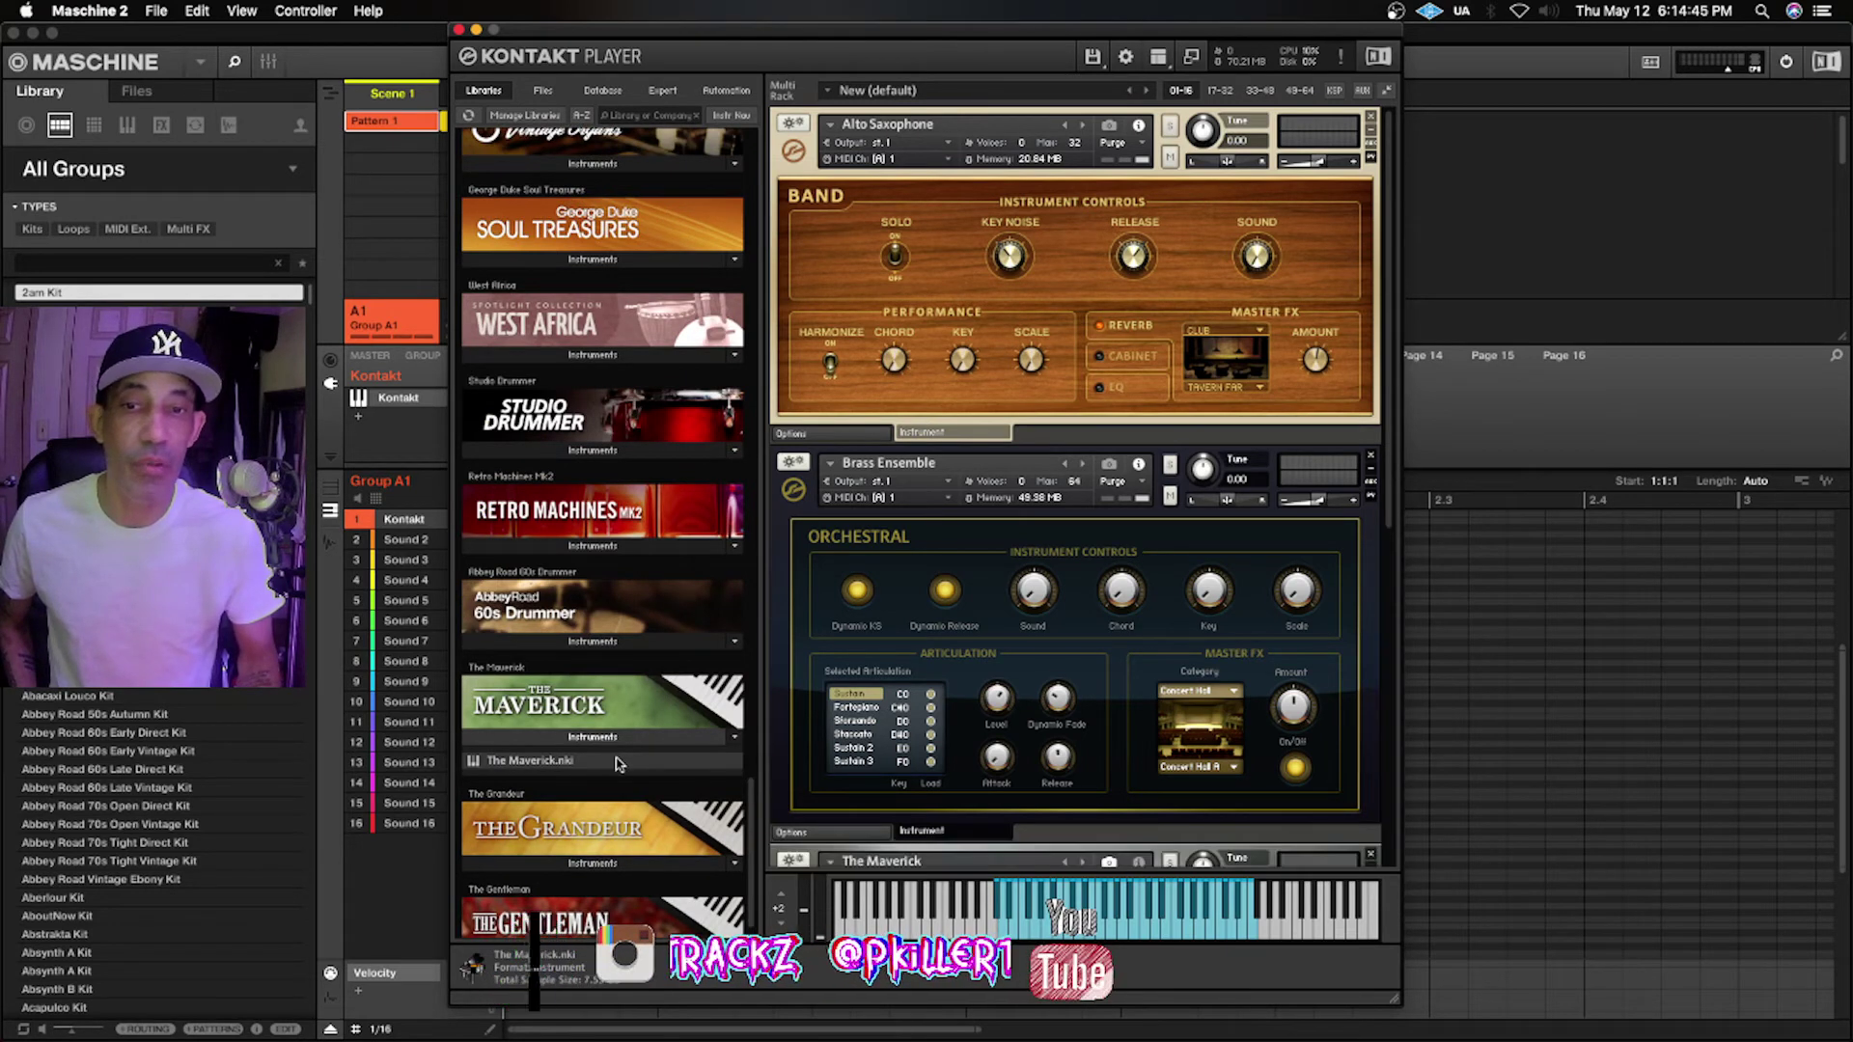
pyautogui.scroll(-5, 899, 719)
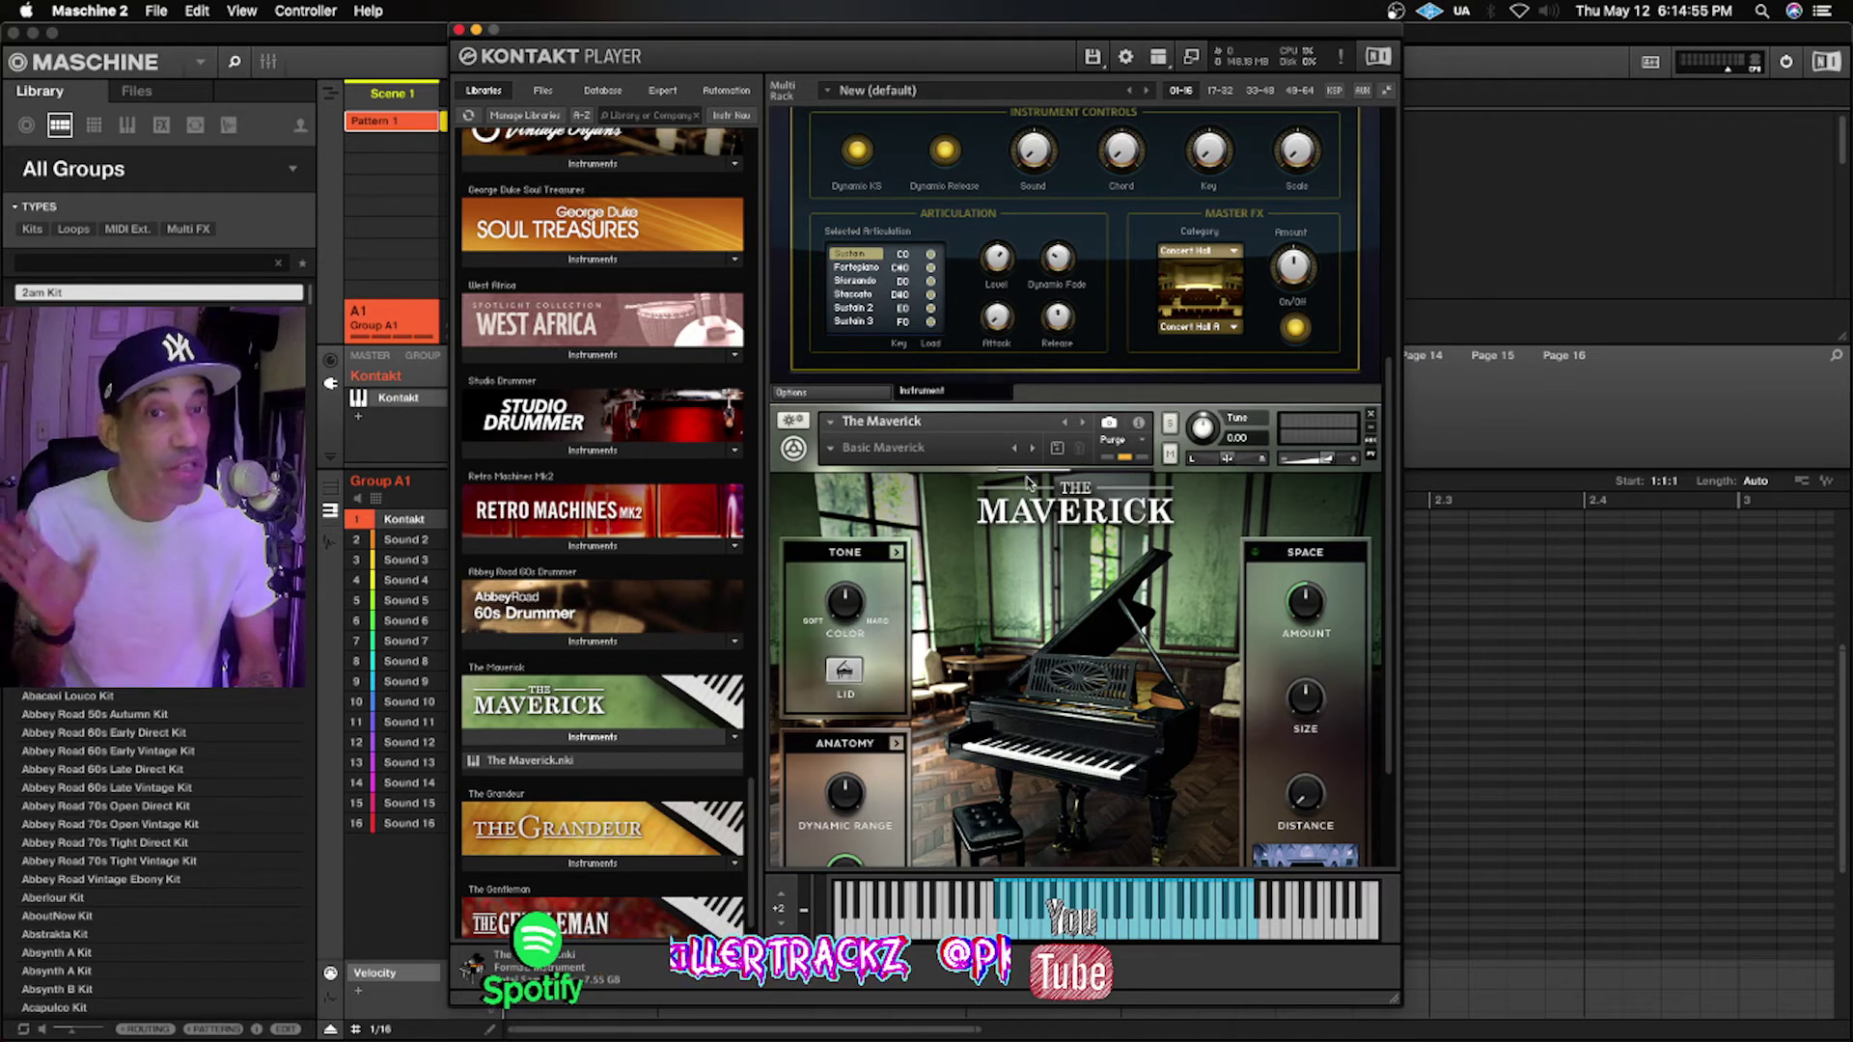
pyautogui.click(1369, 415)
pyautogui.scroll(-1, 630, 494)
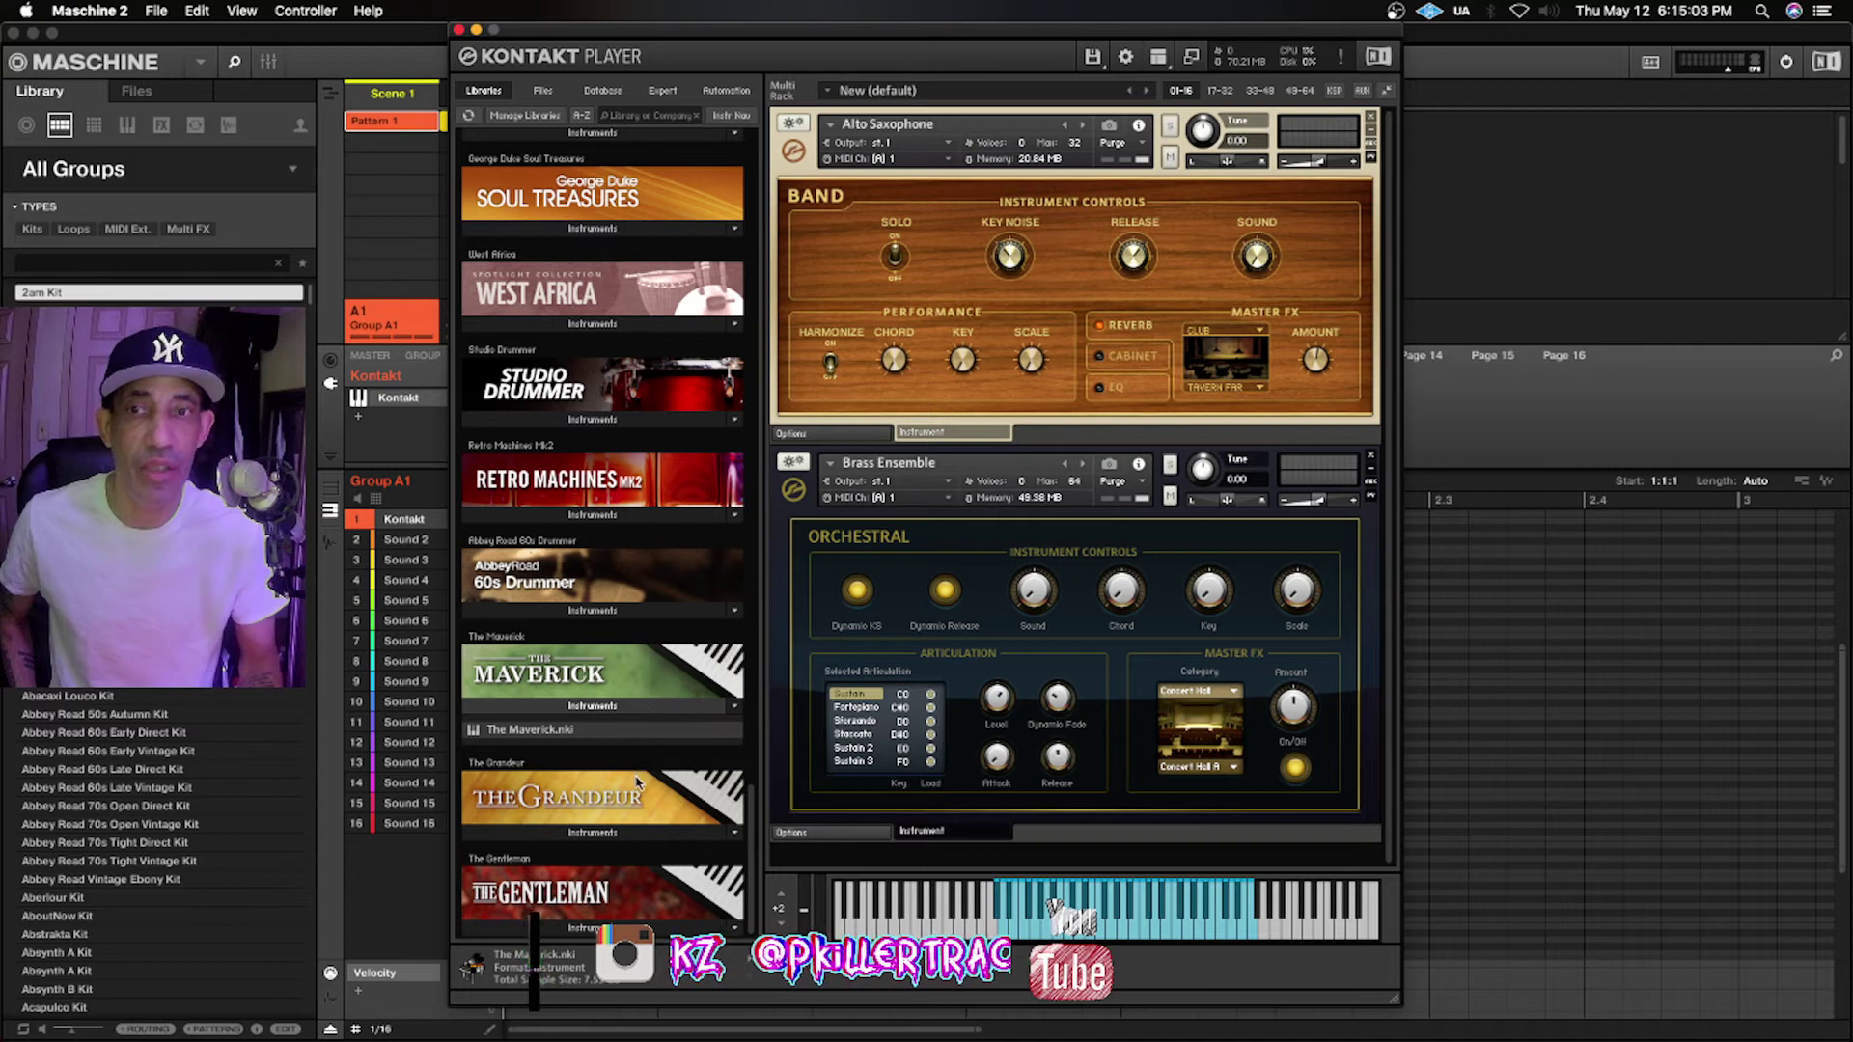
pyautogui.scroll(5, 634, 772)
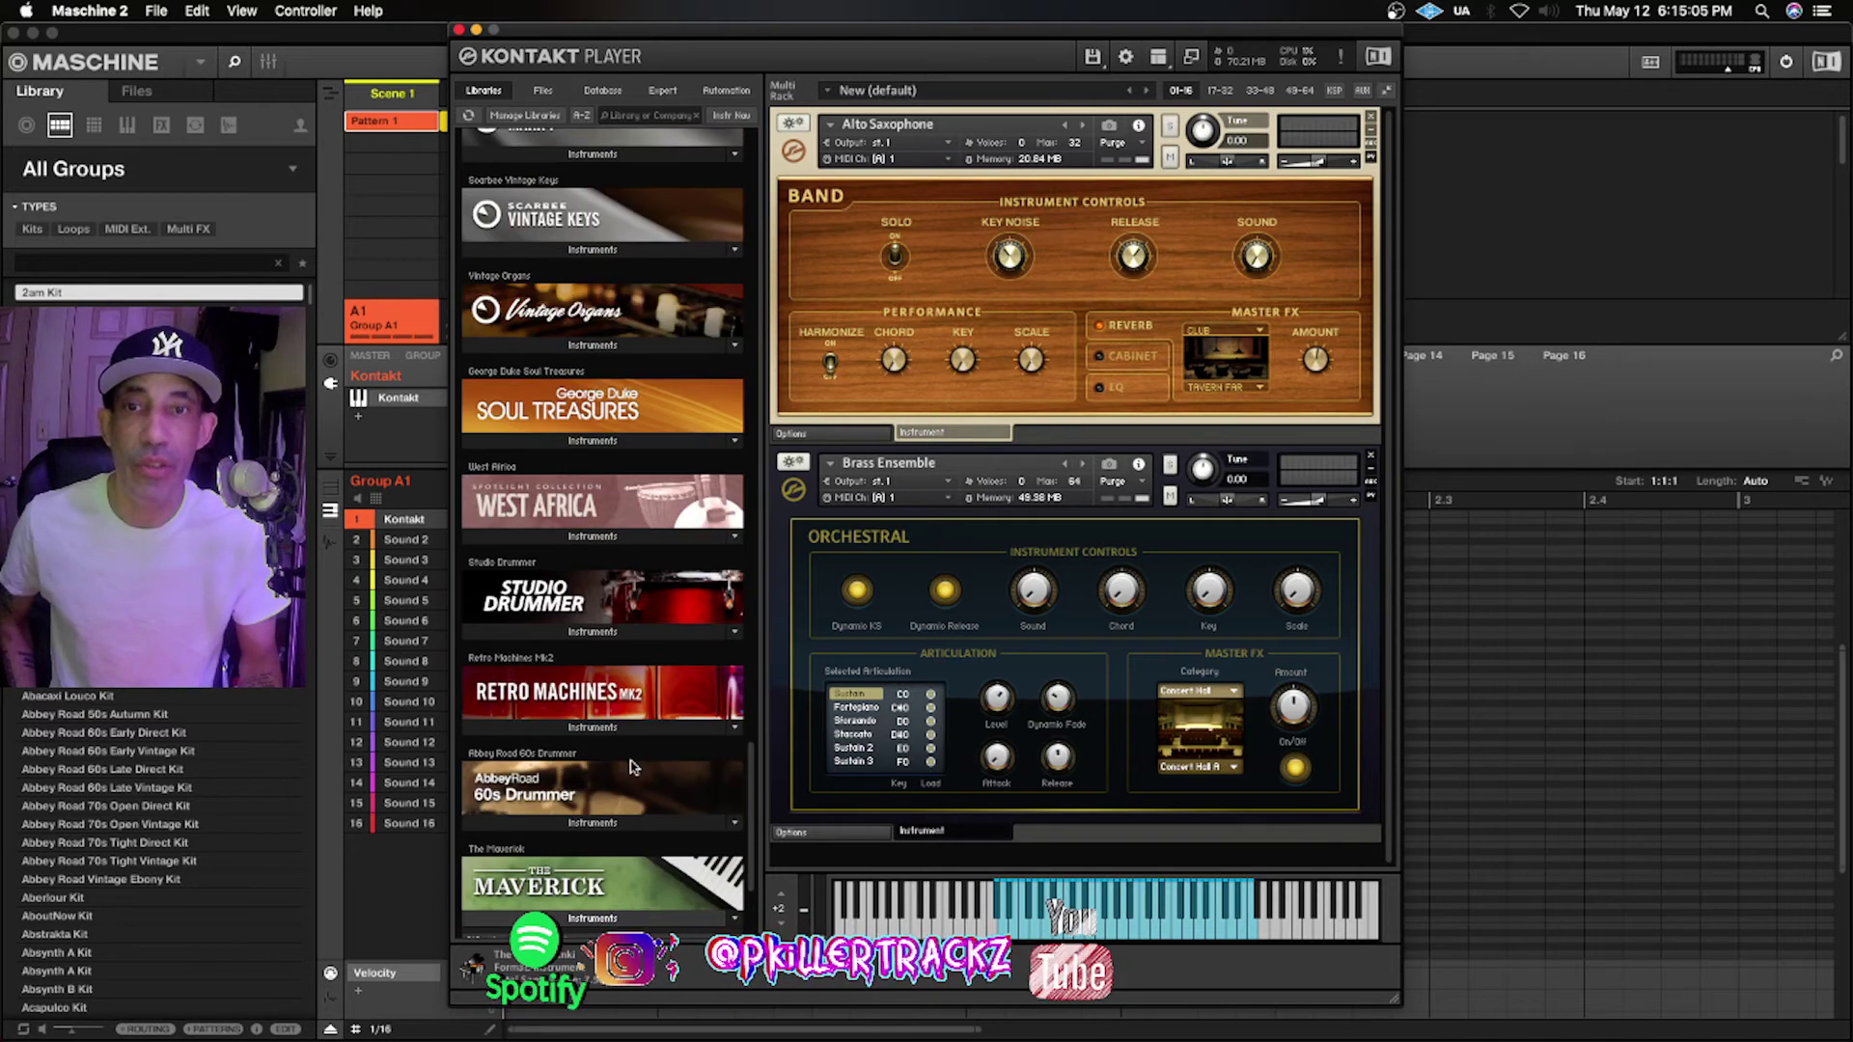
# Load Breakfast in NY.nki from Scarbee Vintage Keys' Scarbee A-200 folder into the Kontakt rack
pyautogui.scroll(2, 637, 656)
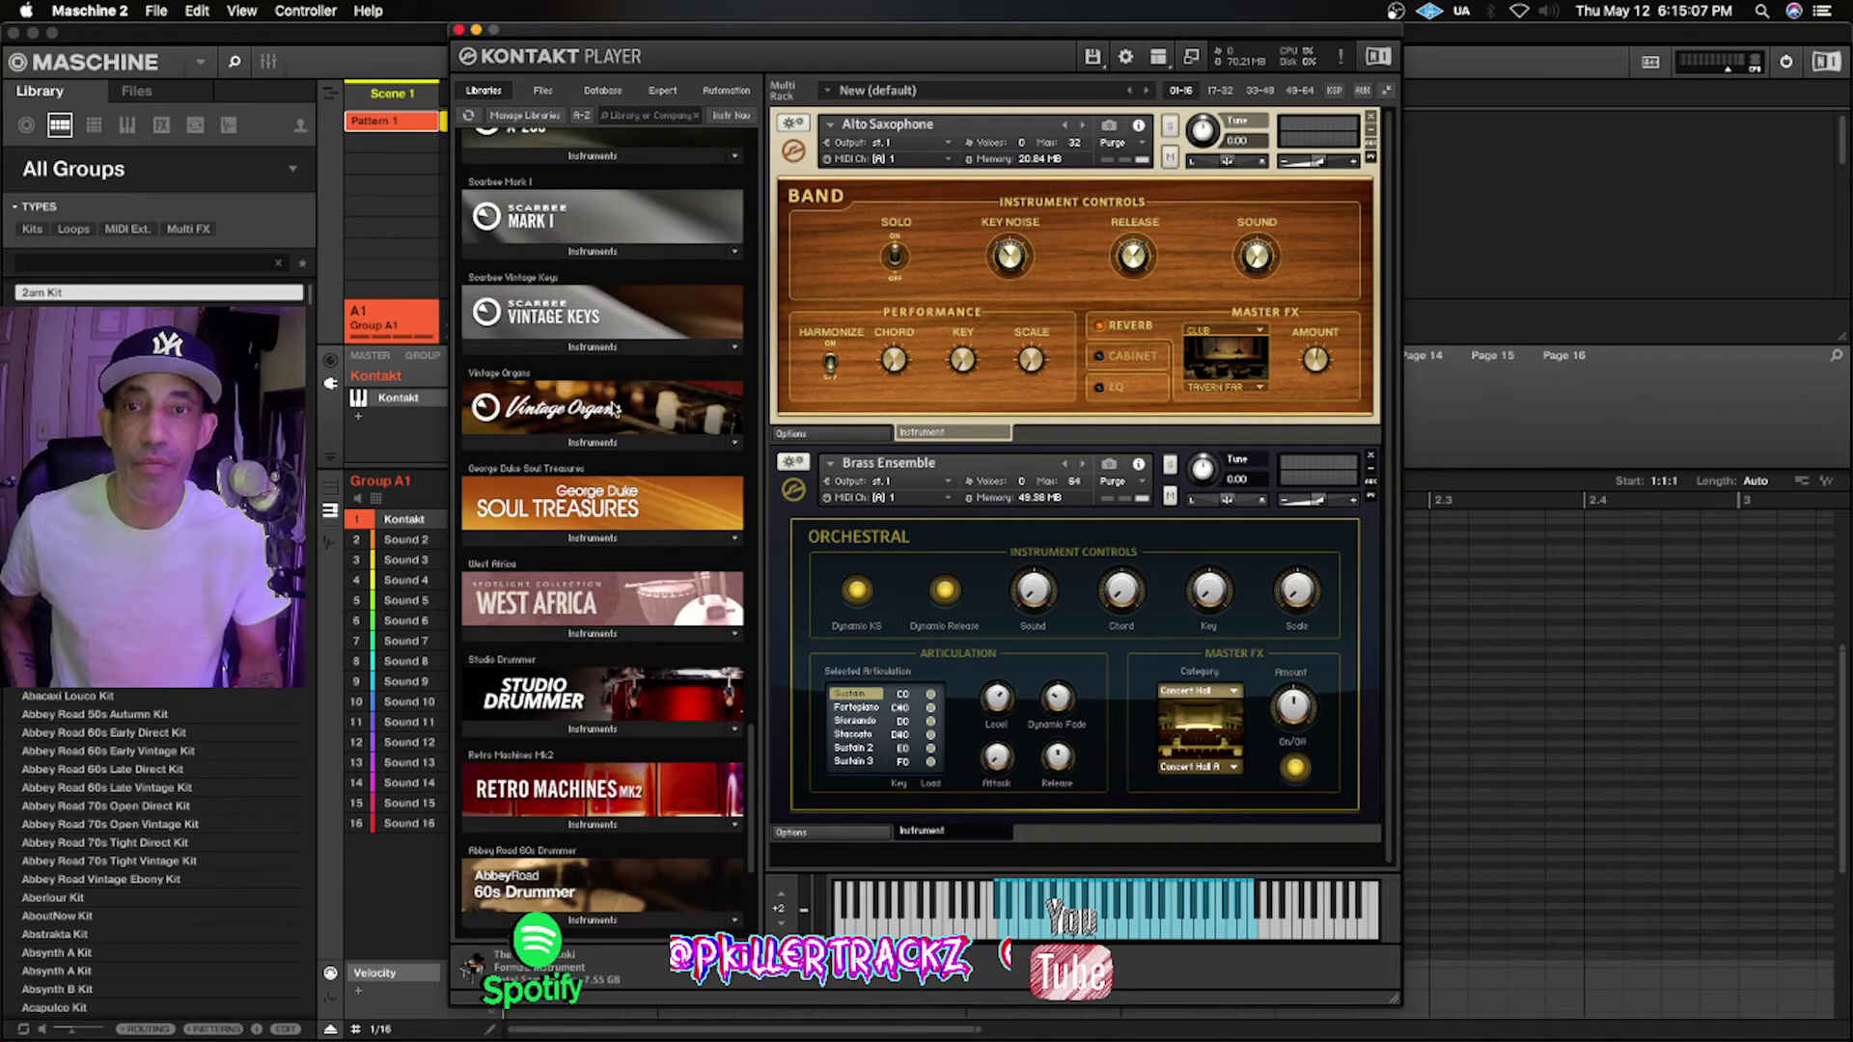
pyautogui.click(617, 348)
pyautogui.doubleClick(579, 370)
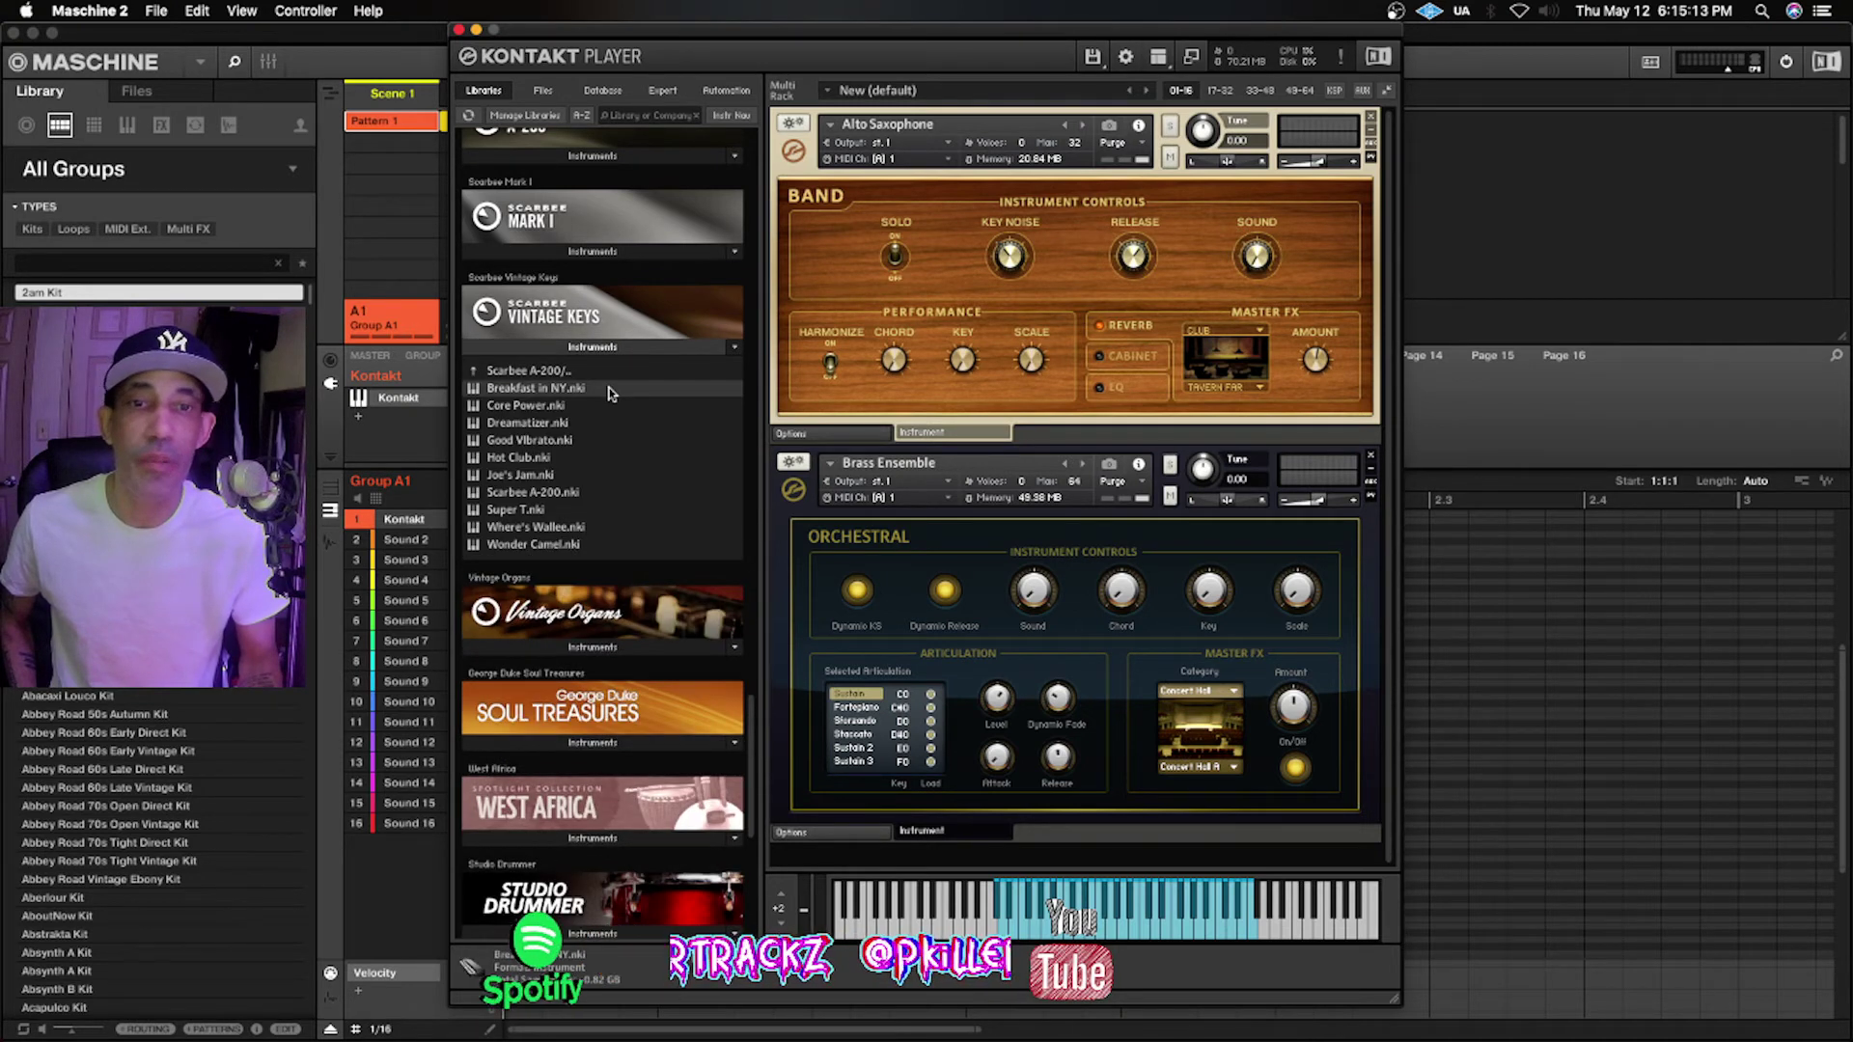
pyautogui.doubleClick(540, 387)
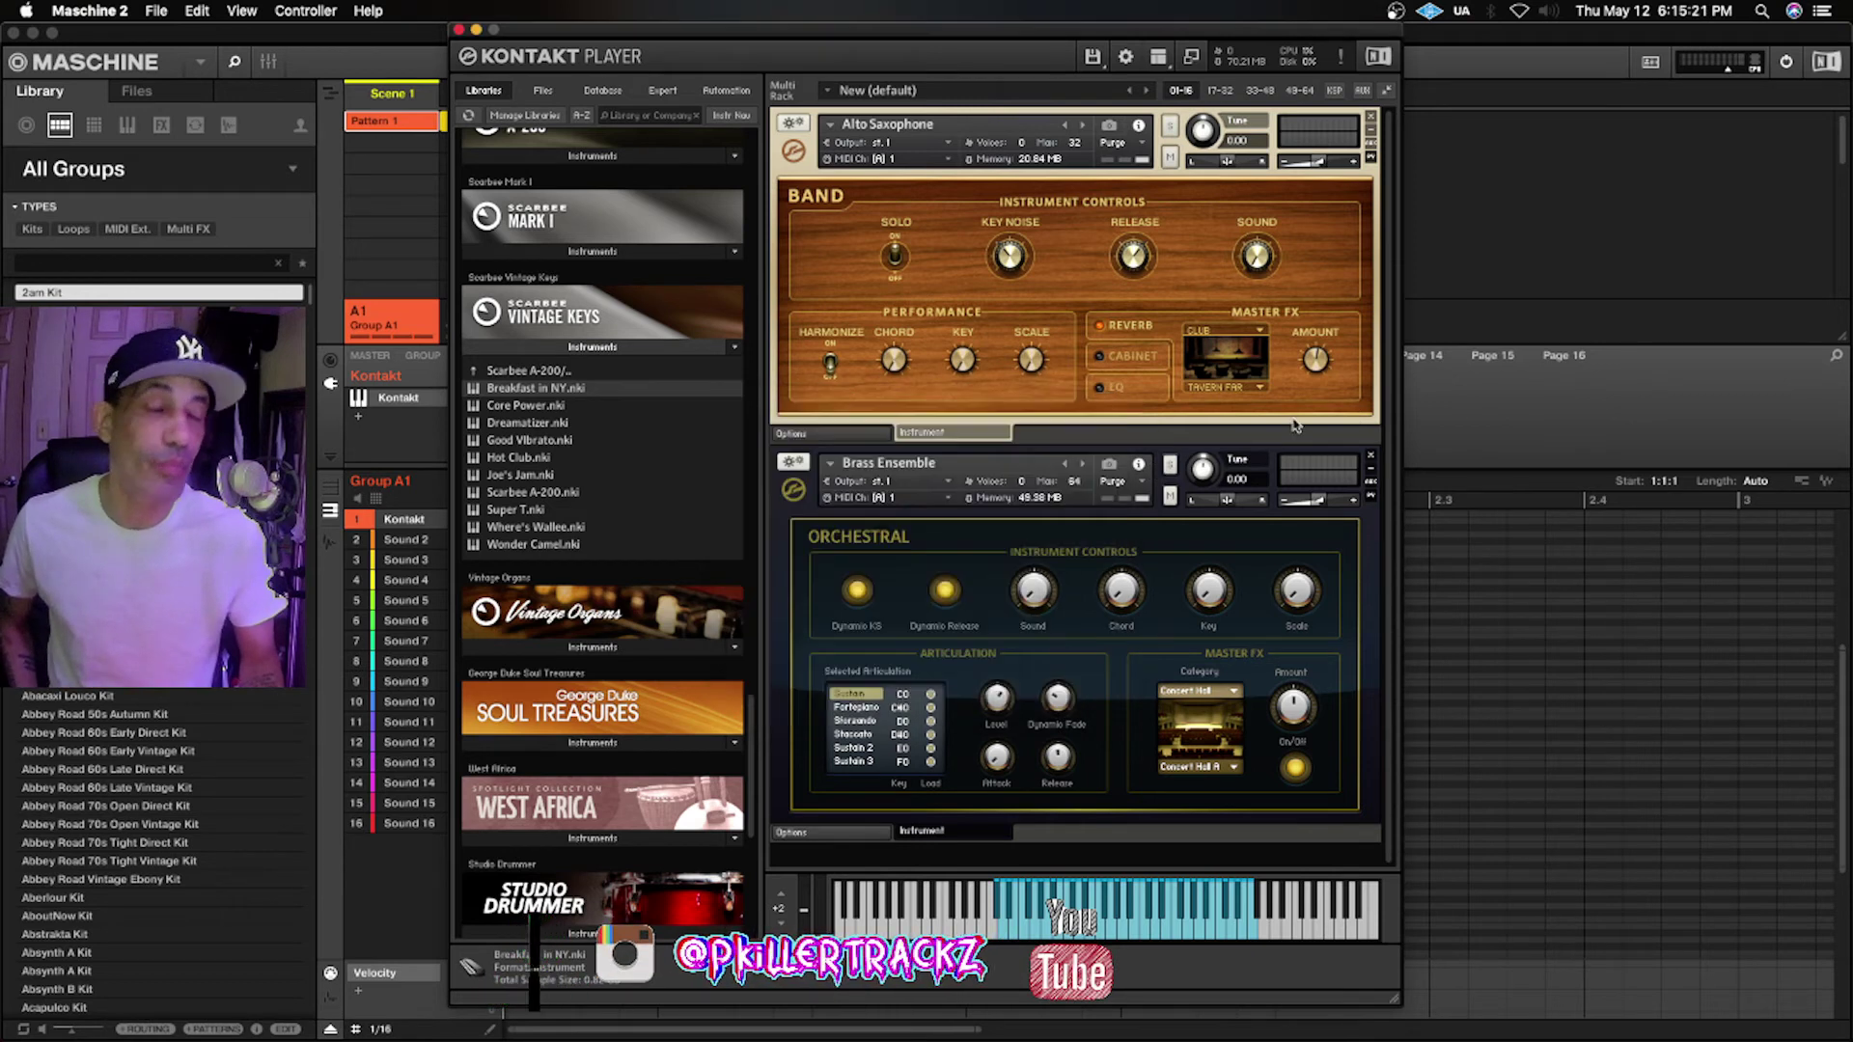
pyautogui.scroll(-4, 1294, 425)
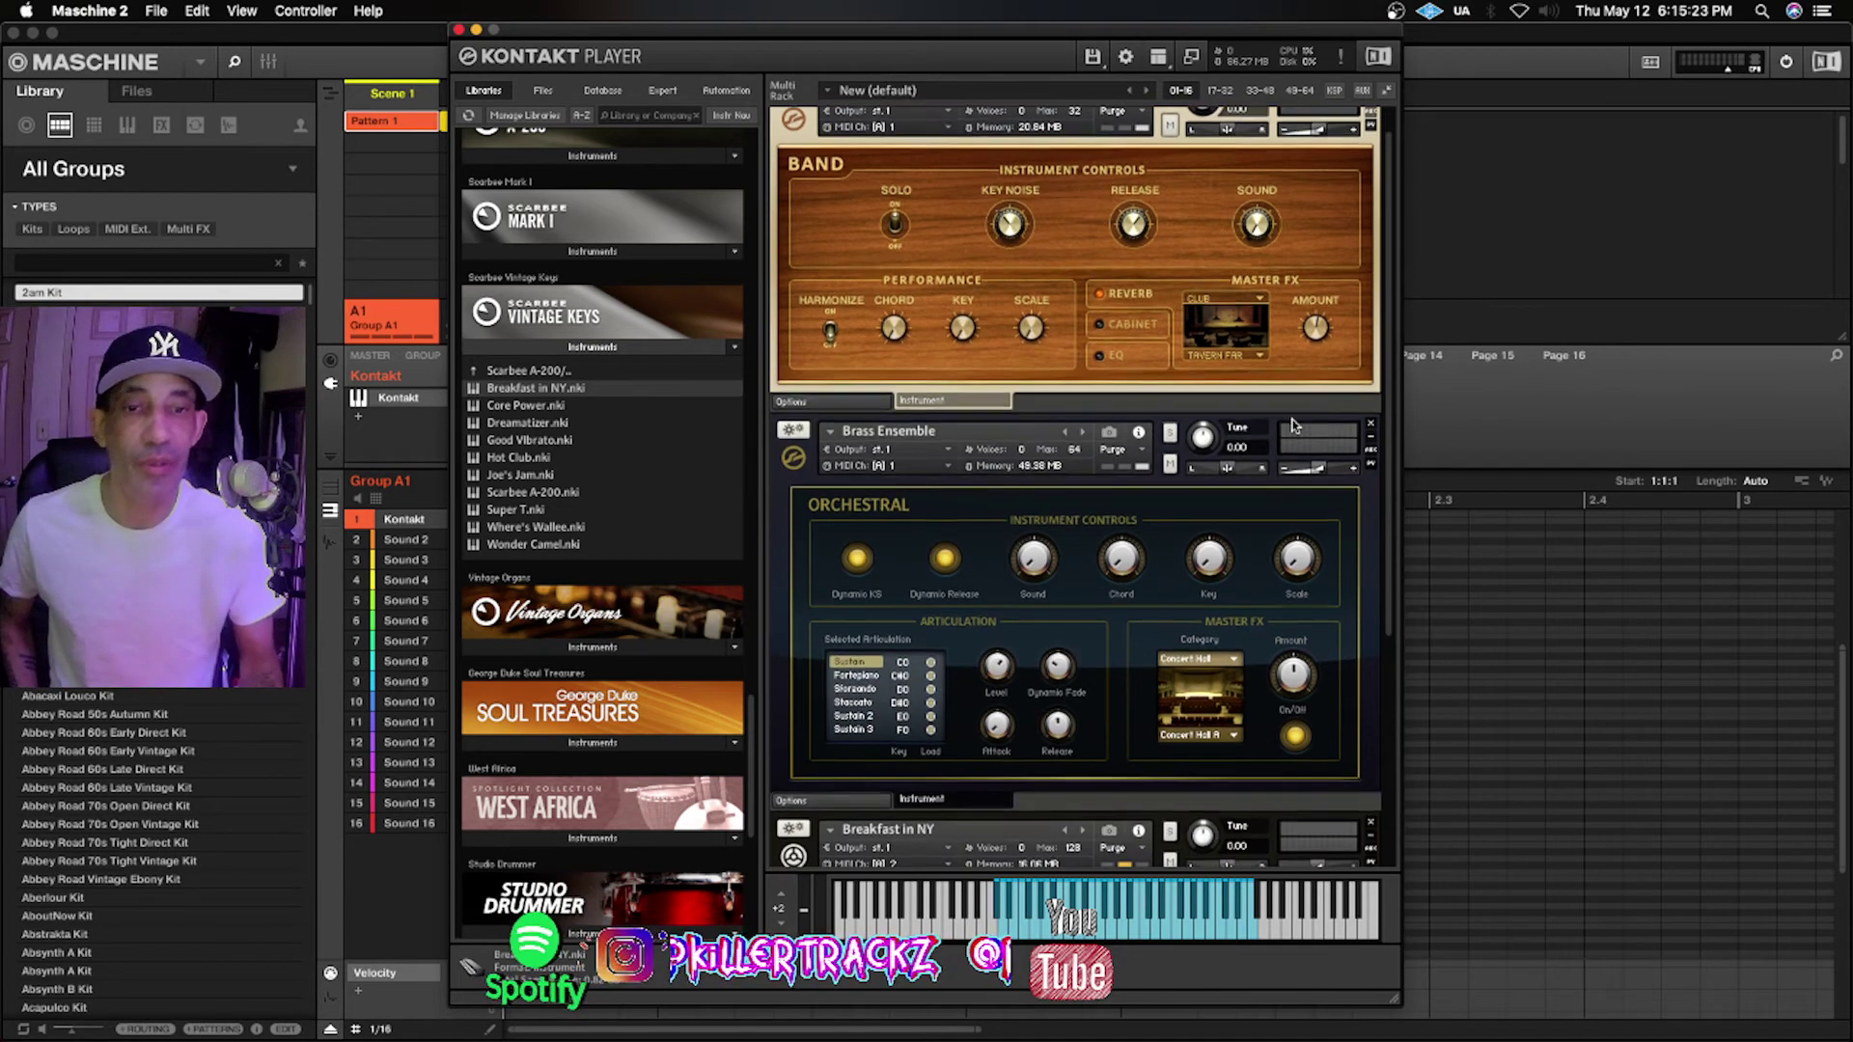
pyautogui.scroll(-4, 1294, 425)
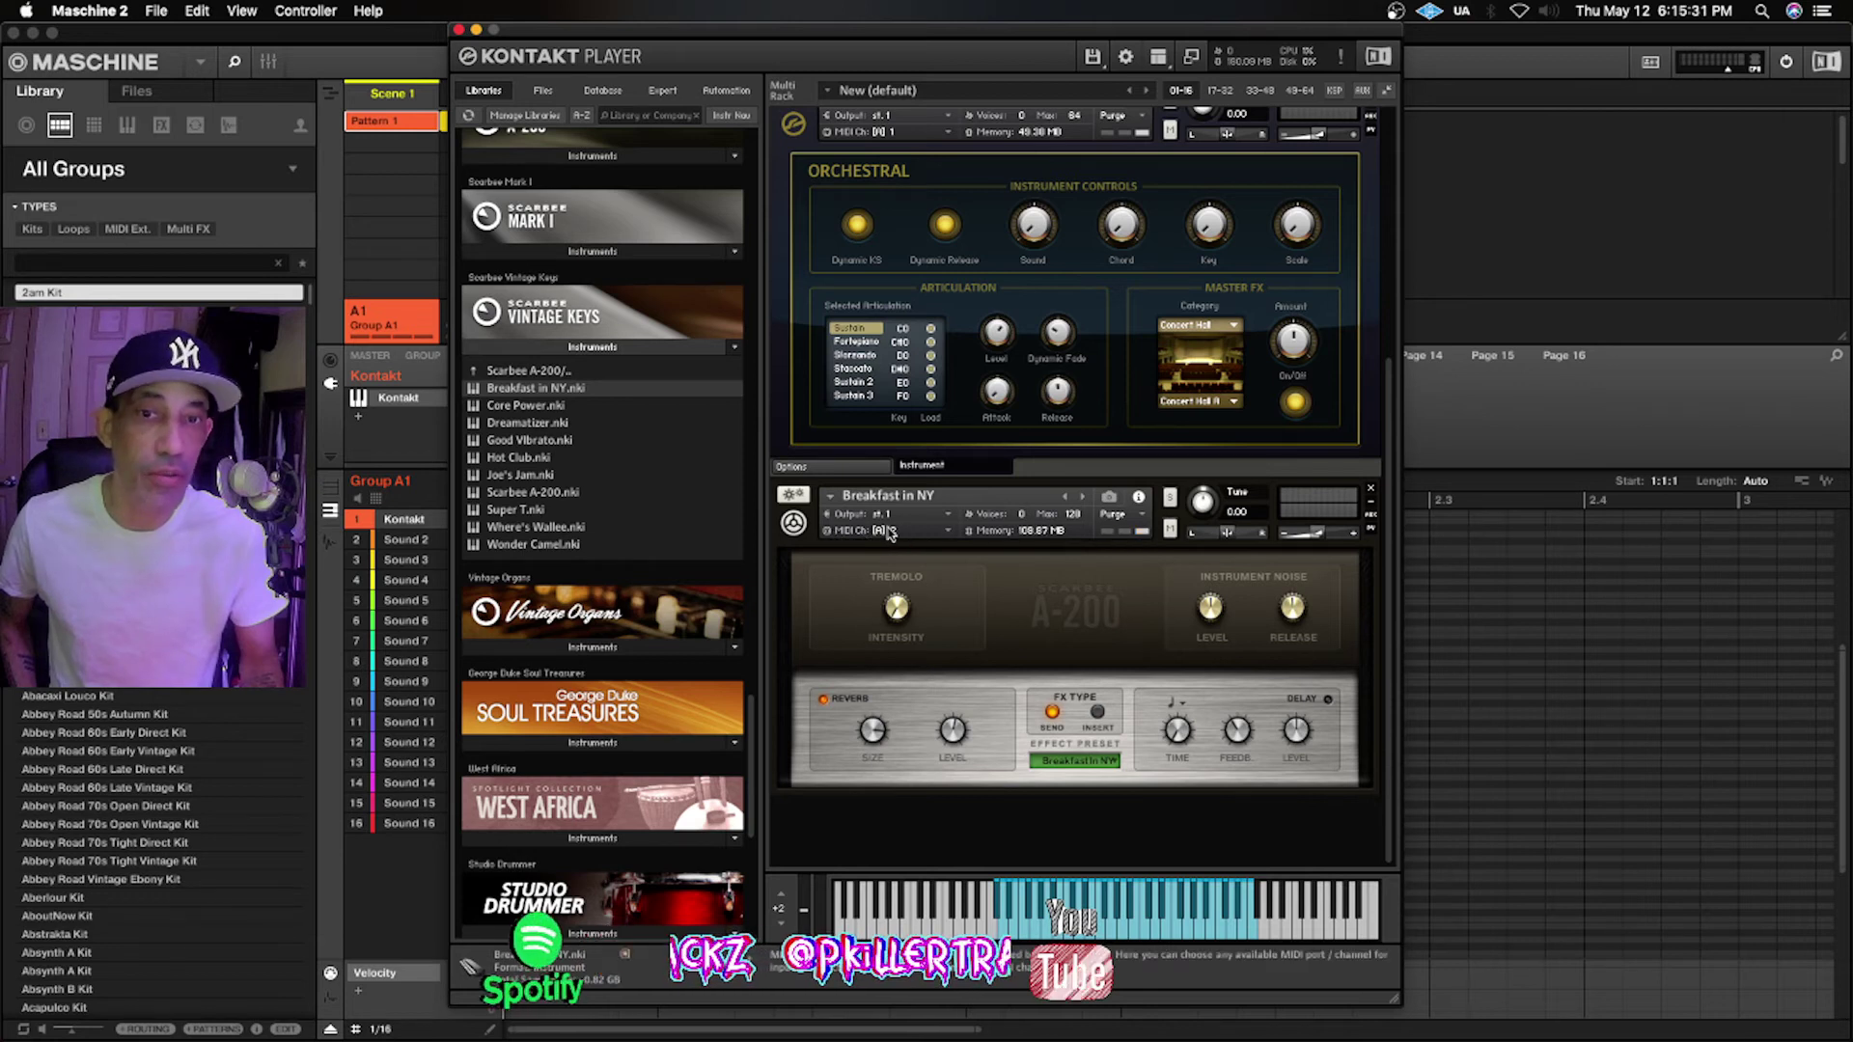
# Set Breakfast in NY's MIDI channel to Port A [from host] channel 1
pyautogui.click(879, 533)
pyautogui.moveTo(927, 569)
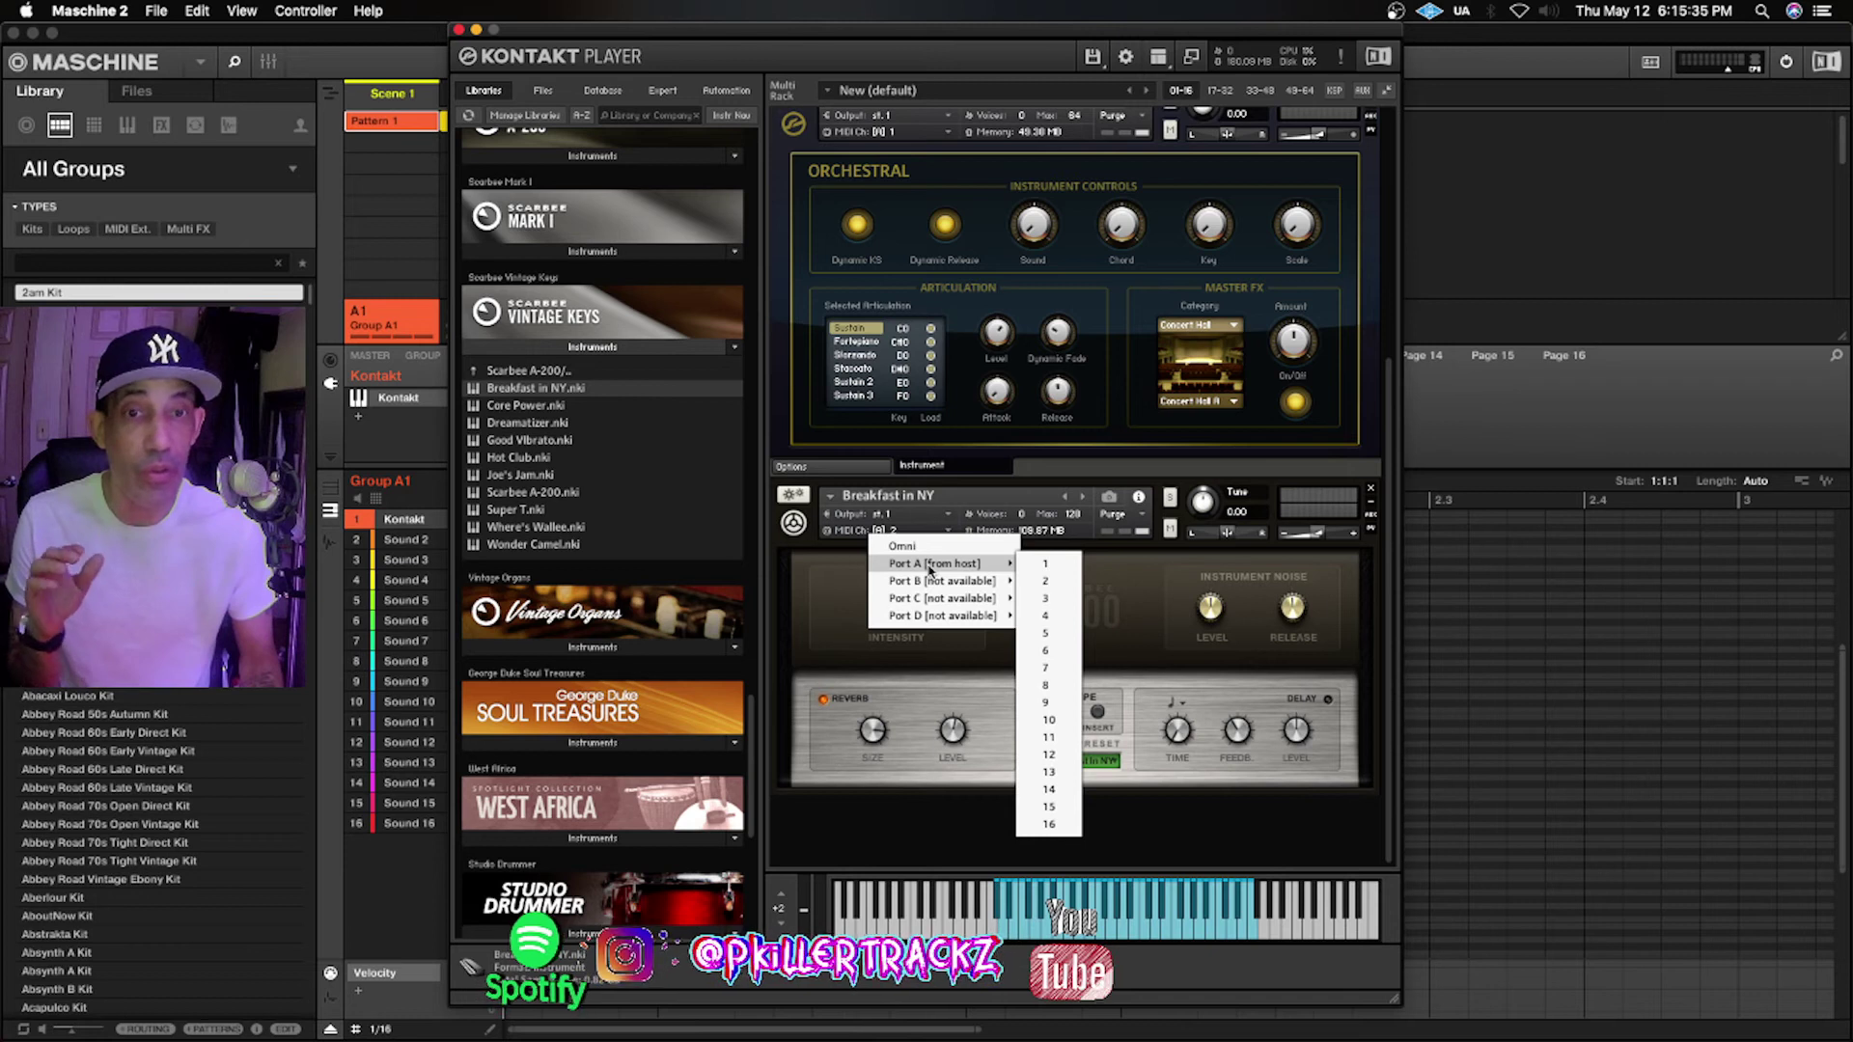
pyautogui.moveTo(941, 620)
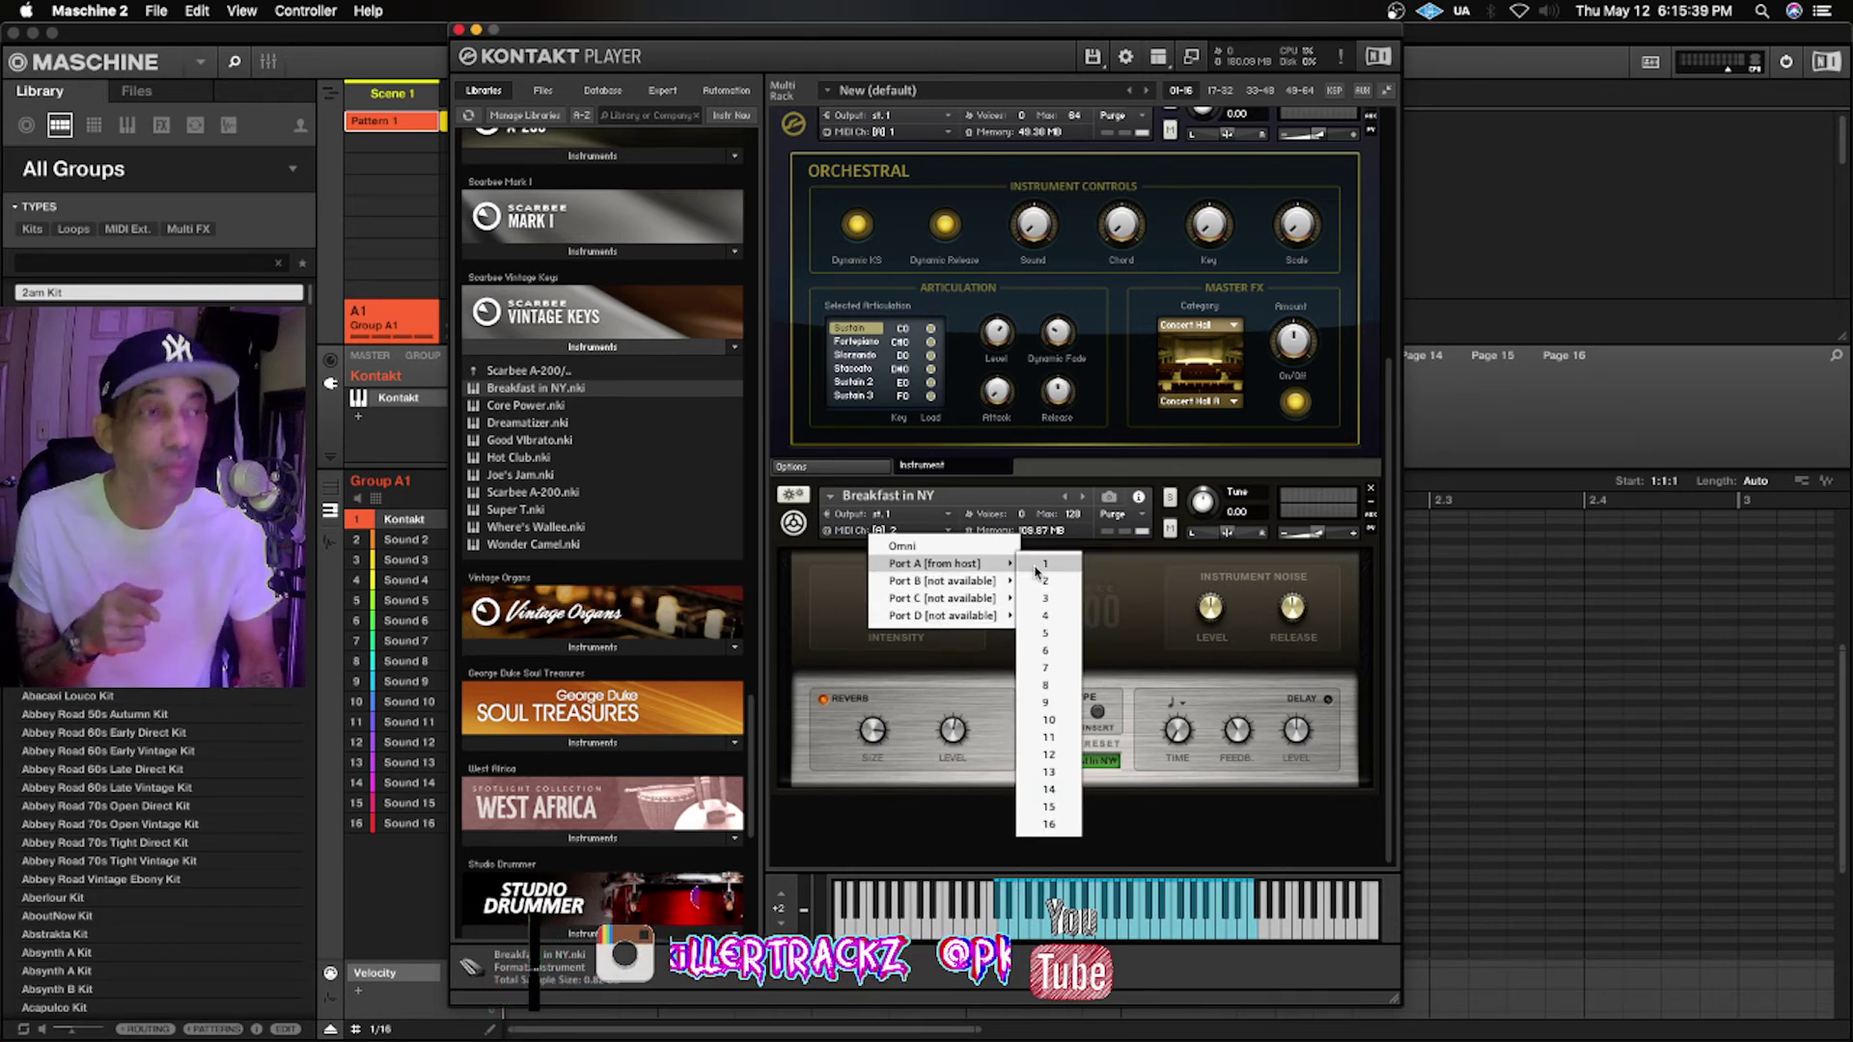
pyautogui.click(1038, 567)
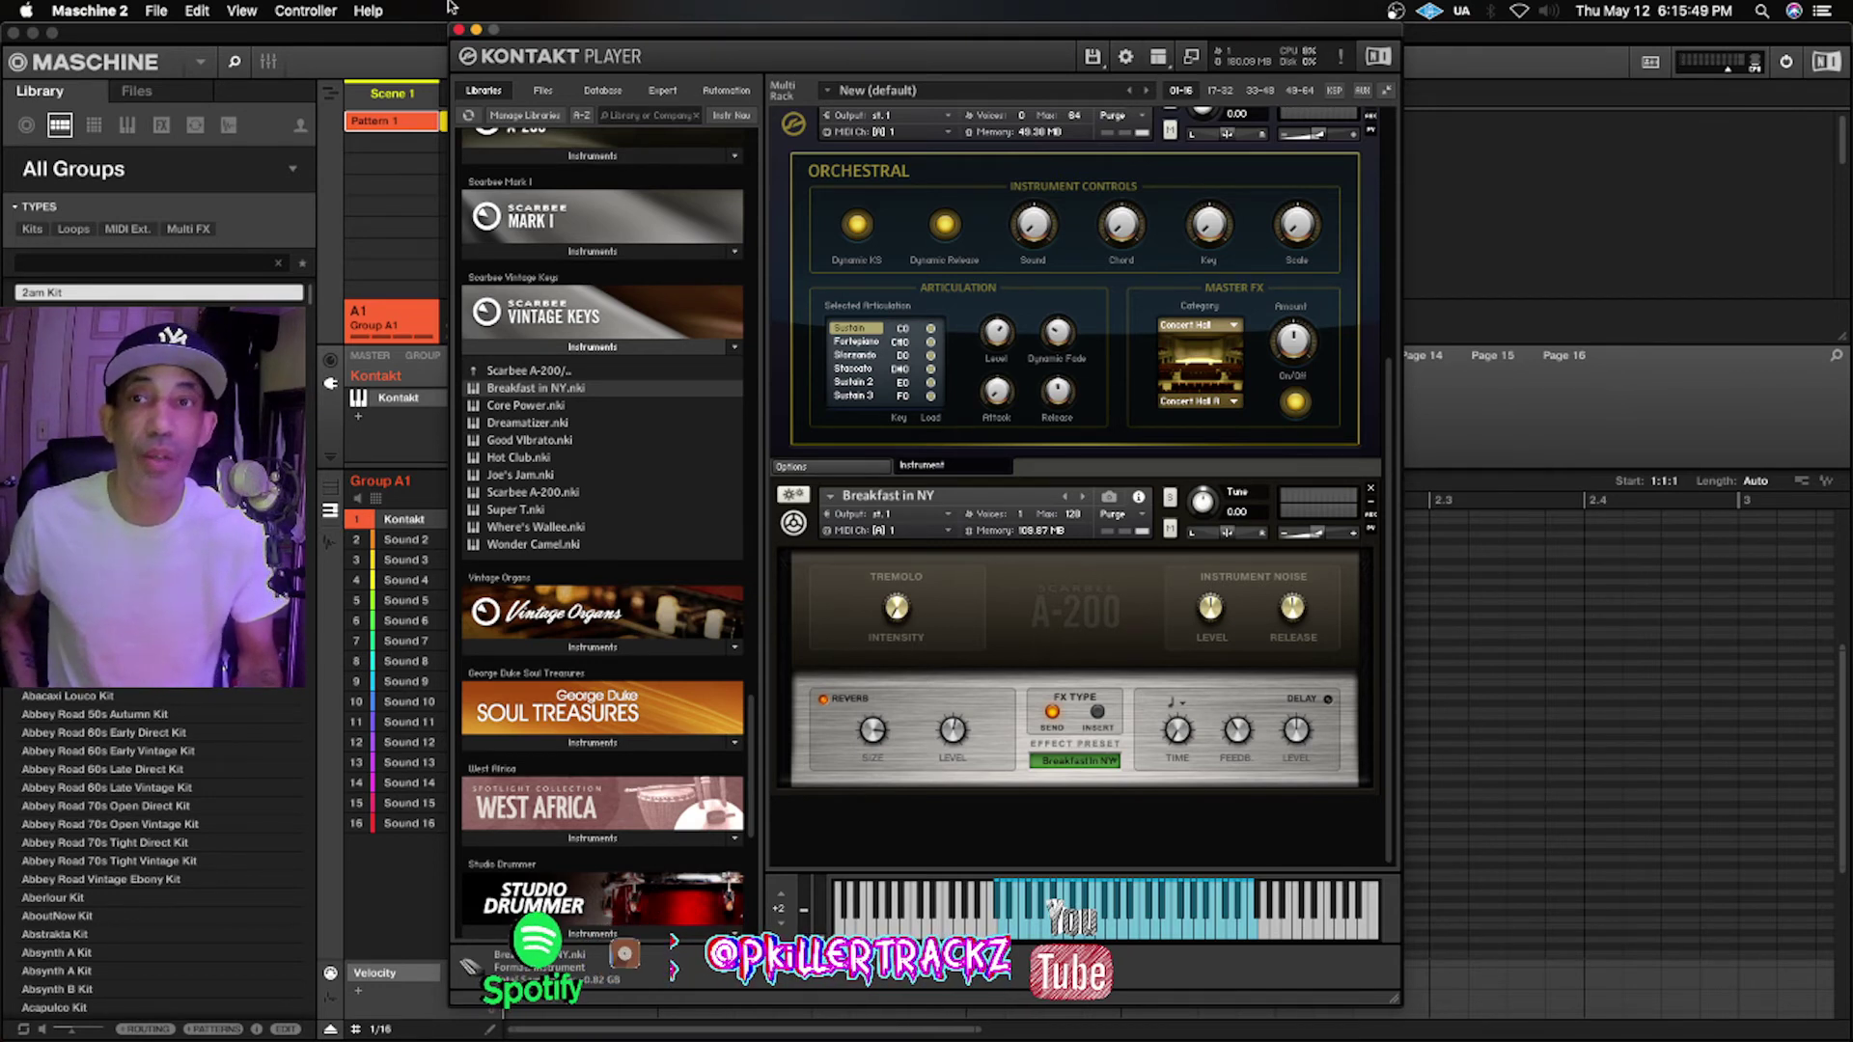
# Close the Kontakt Player plugin window to return to the arranger
pyautogui.click(459, 30)
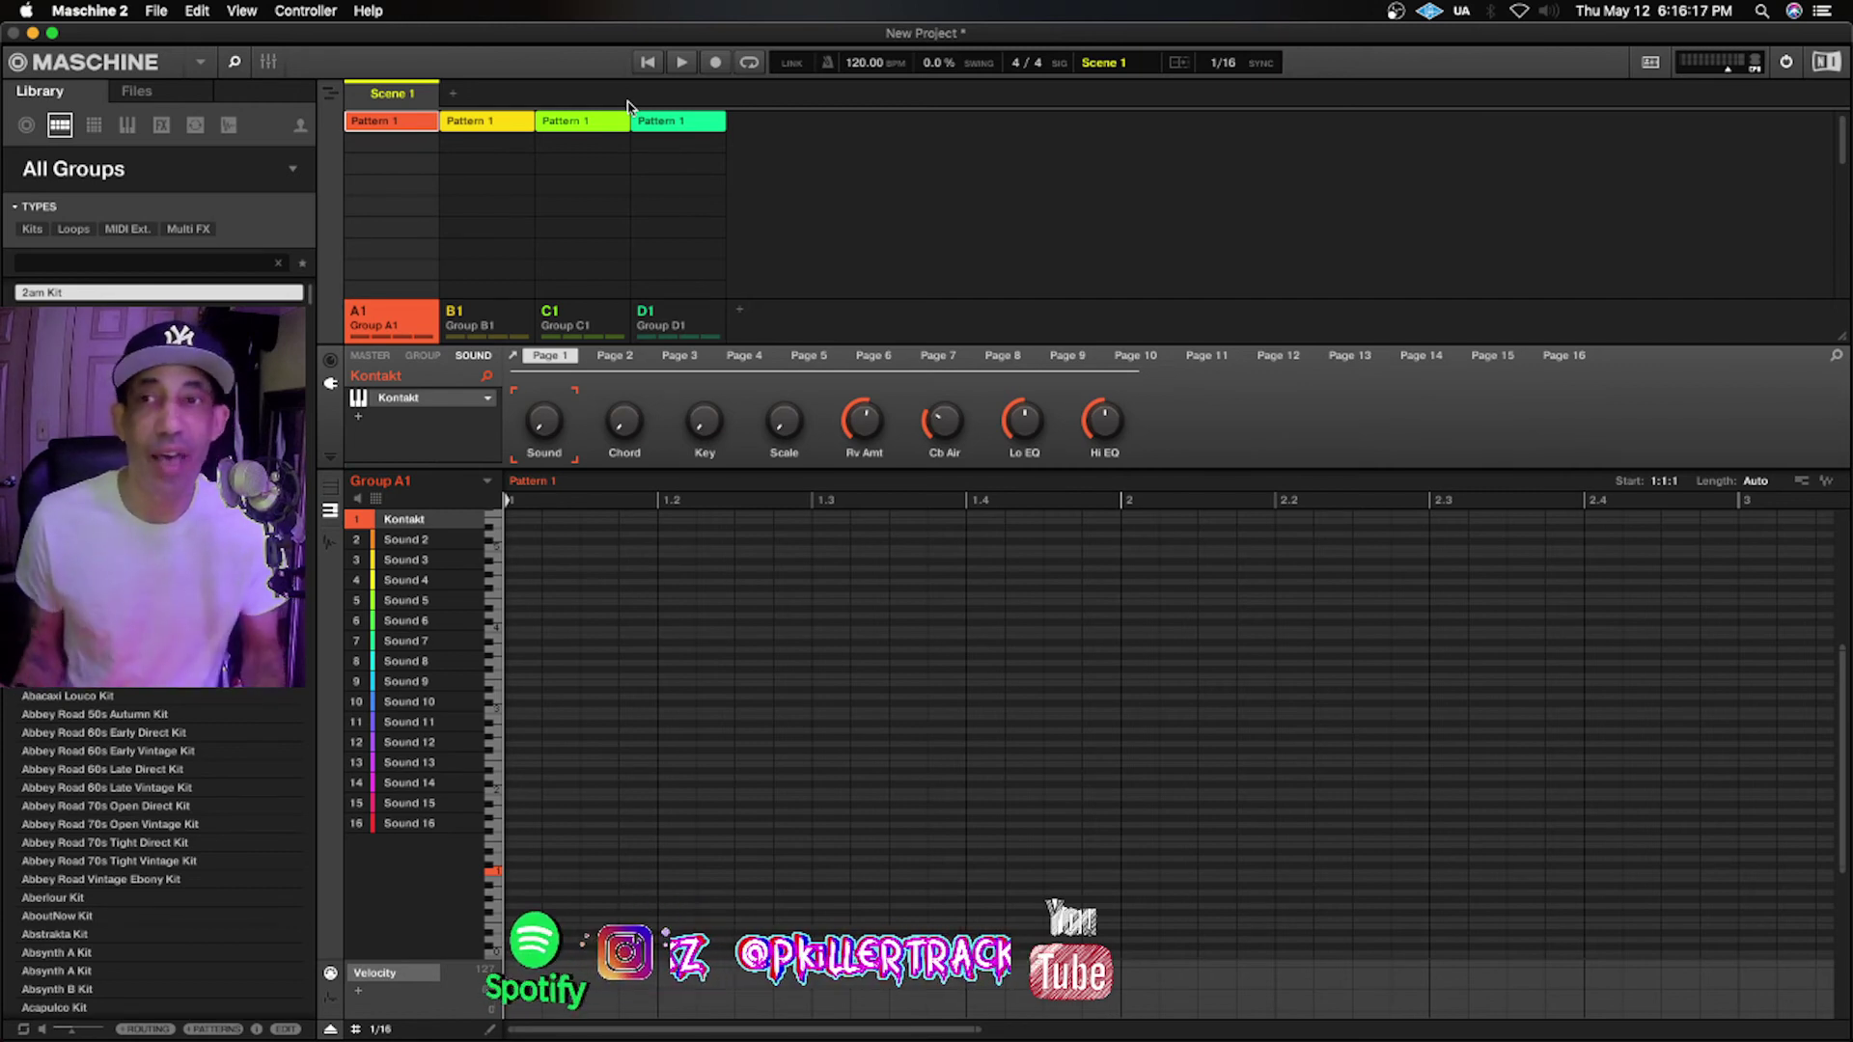
# List the Burnt Hues expansion's kits in the Library and switch to Group D1
pyautogui.click(97, 172)
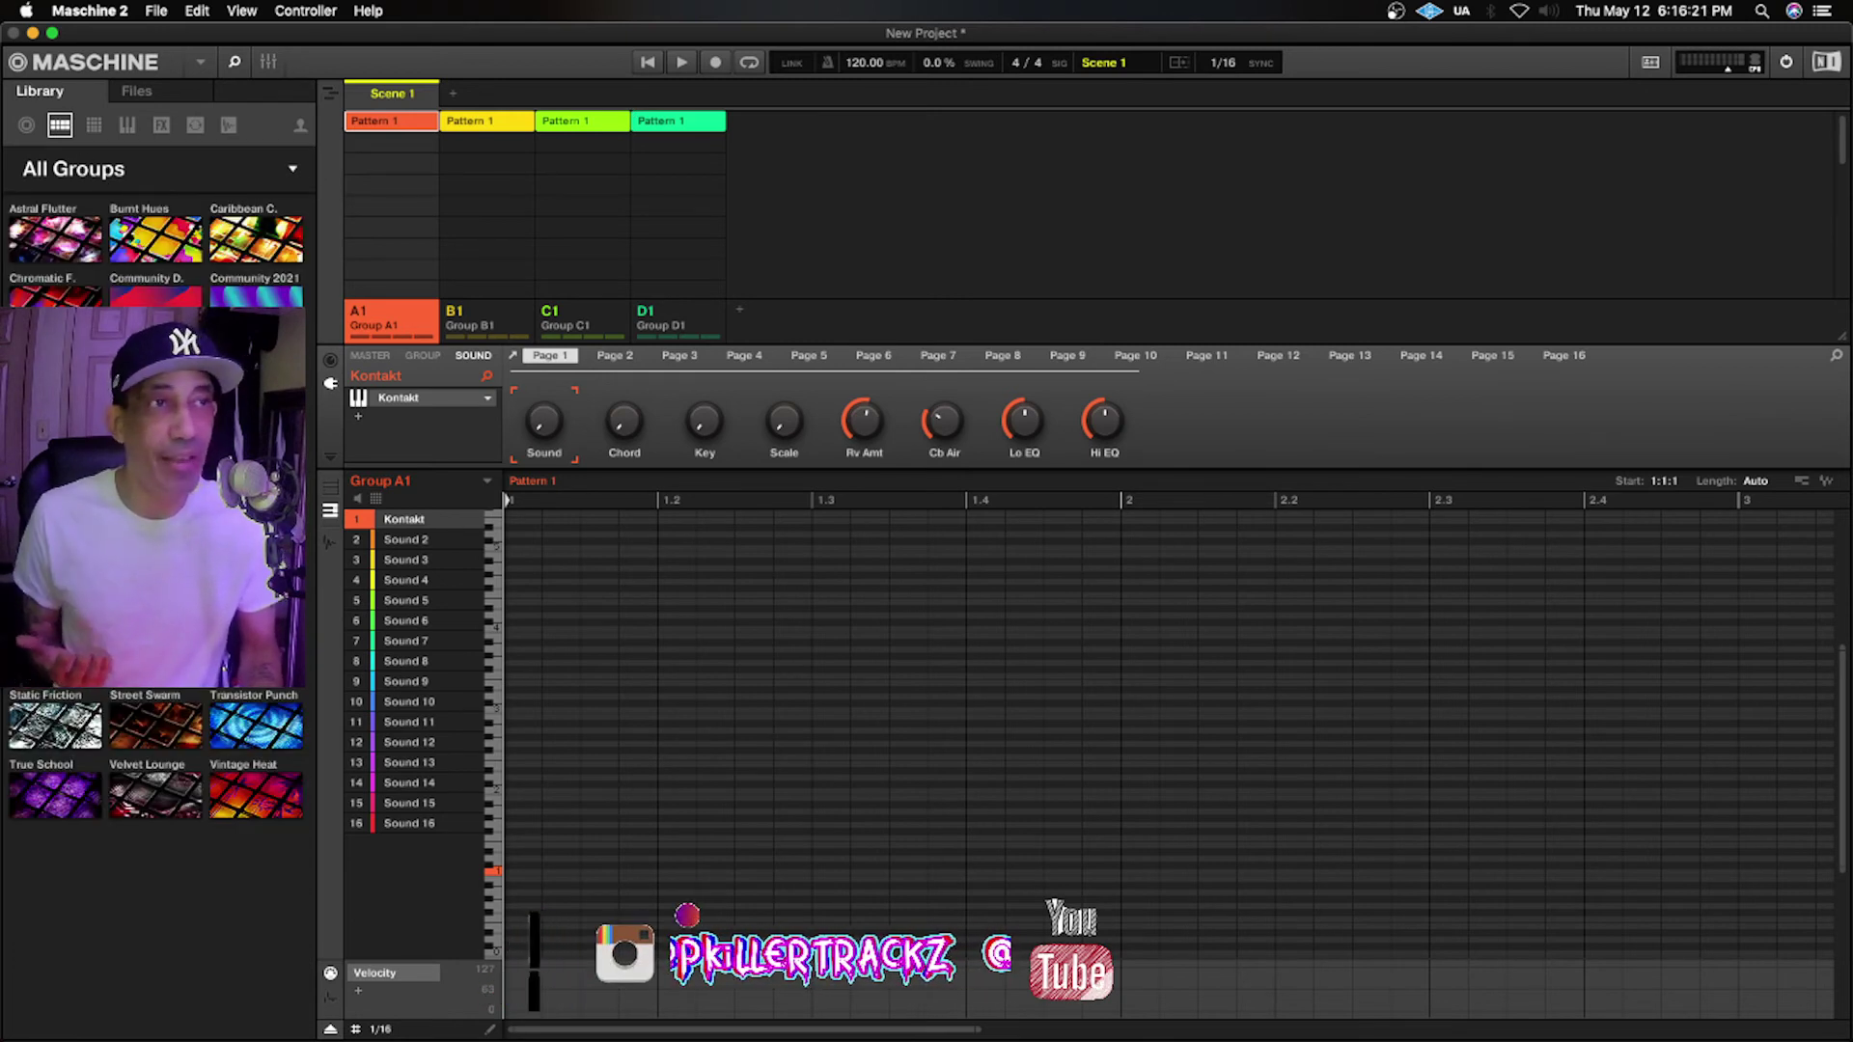
pyautogui.click(169, 240)
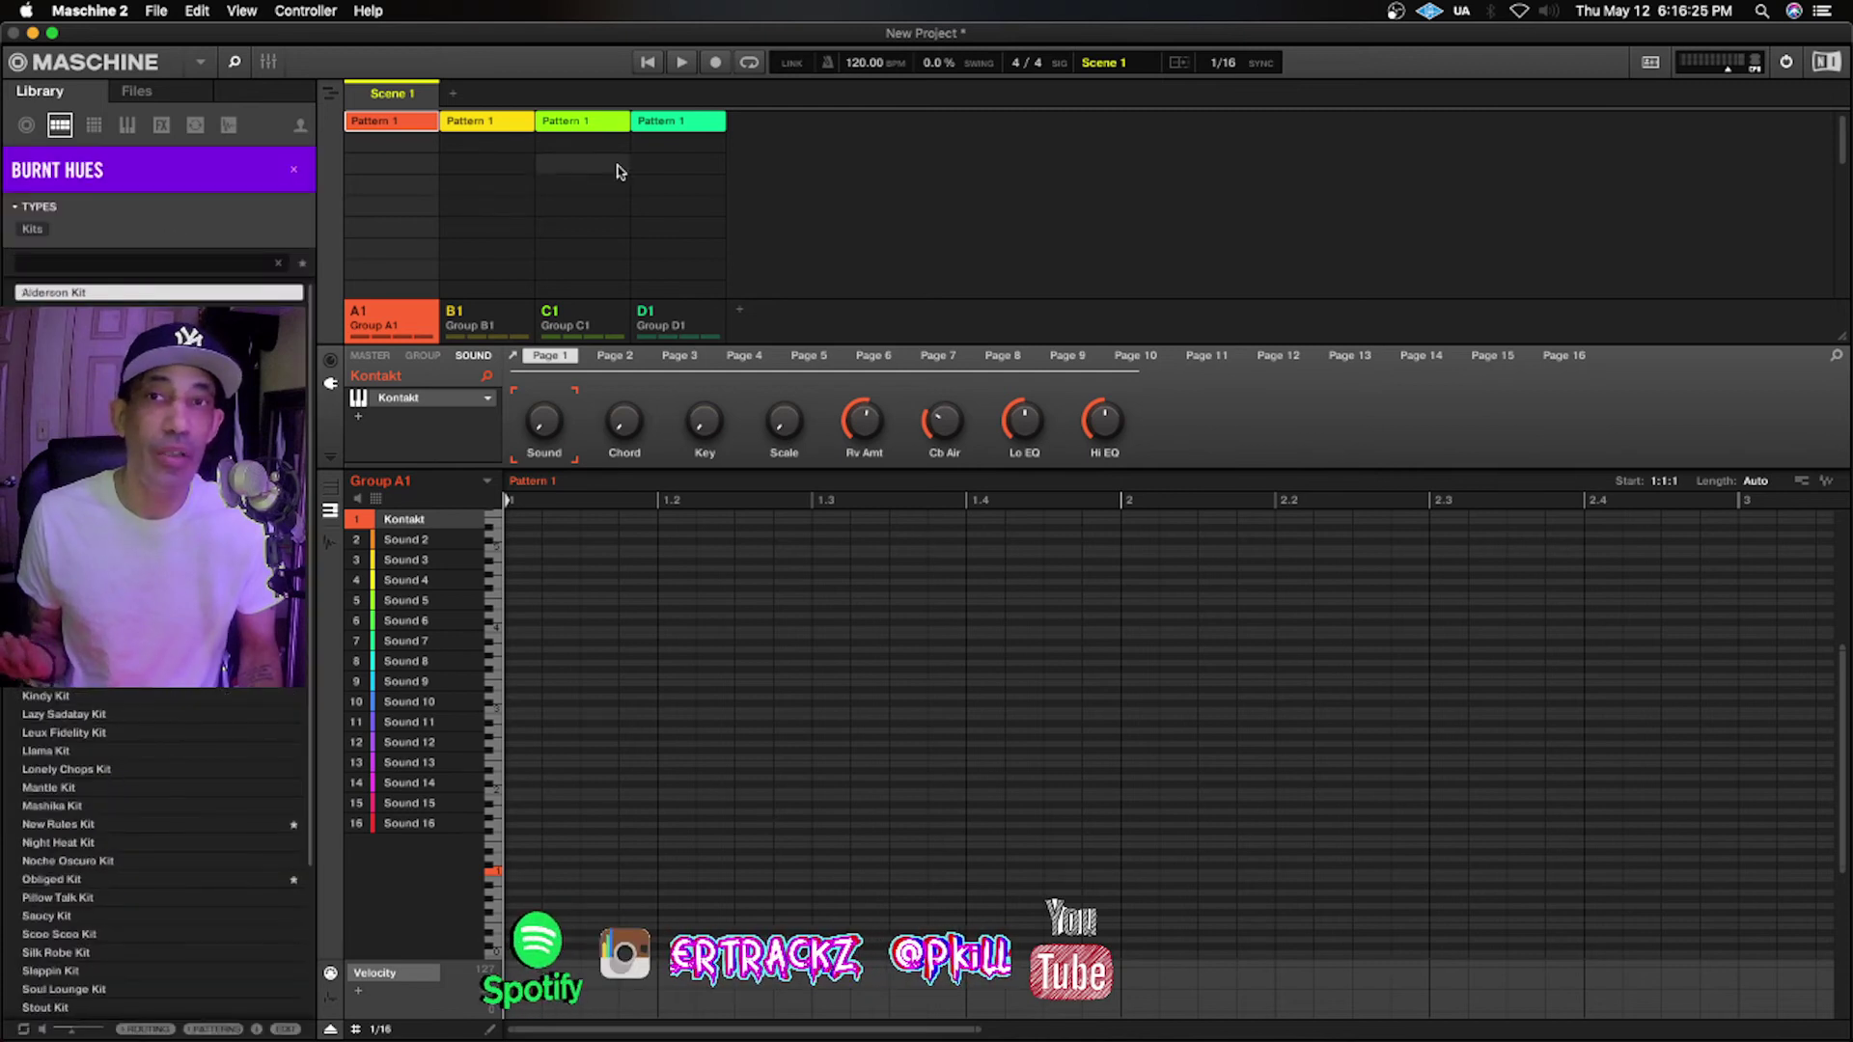
pyautogui.click(673, 126)
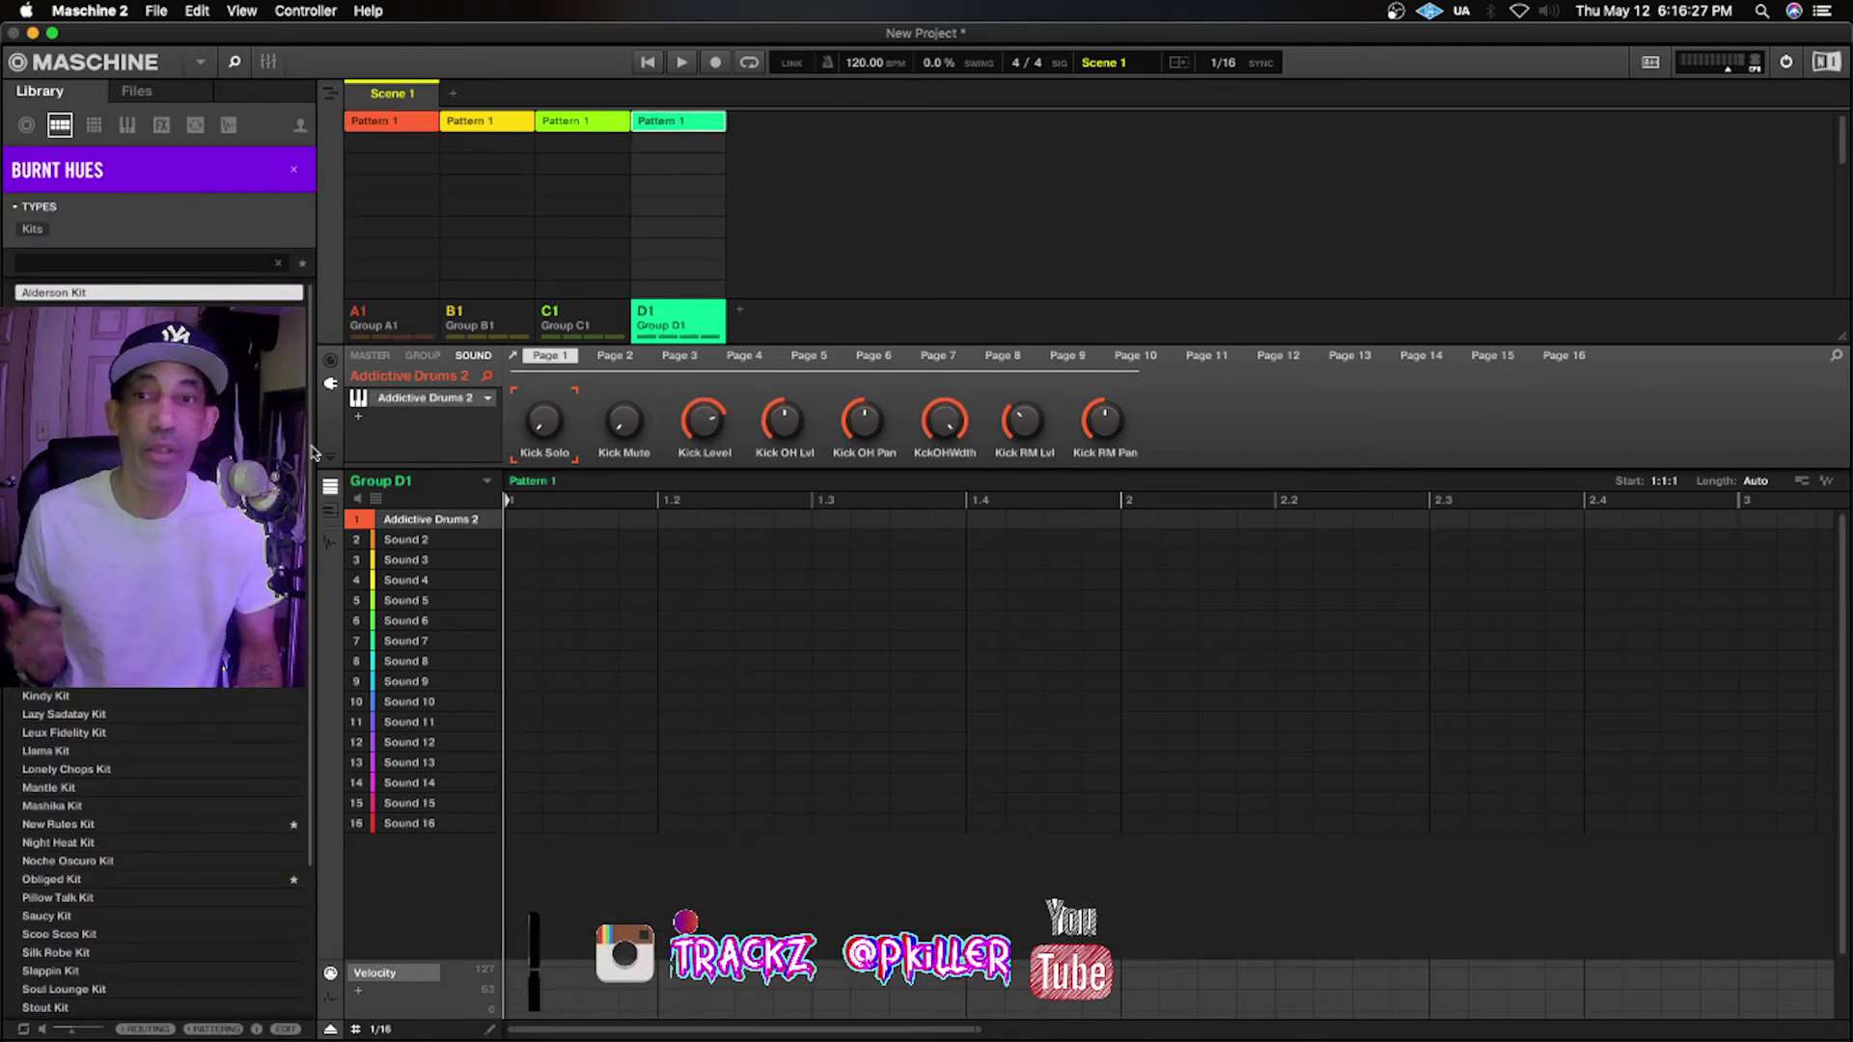
# Set Sound 1's plugin slot to None, removing Addictive Drums 2, and load the Bubbly Kit
pyautogui.click(447, 400)
pyautogui.moveTo(471, 390)
pyautogui.moveTo(478, 576)
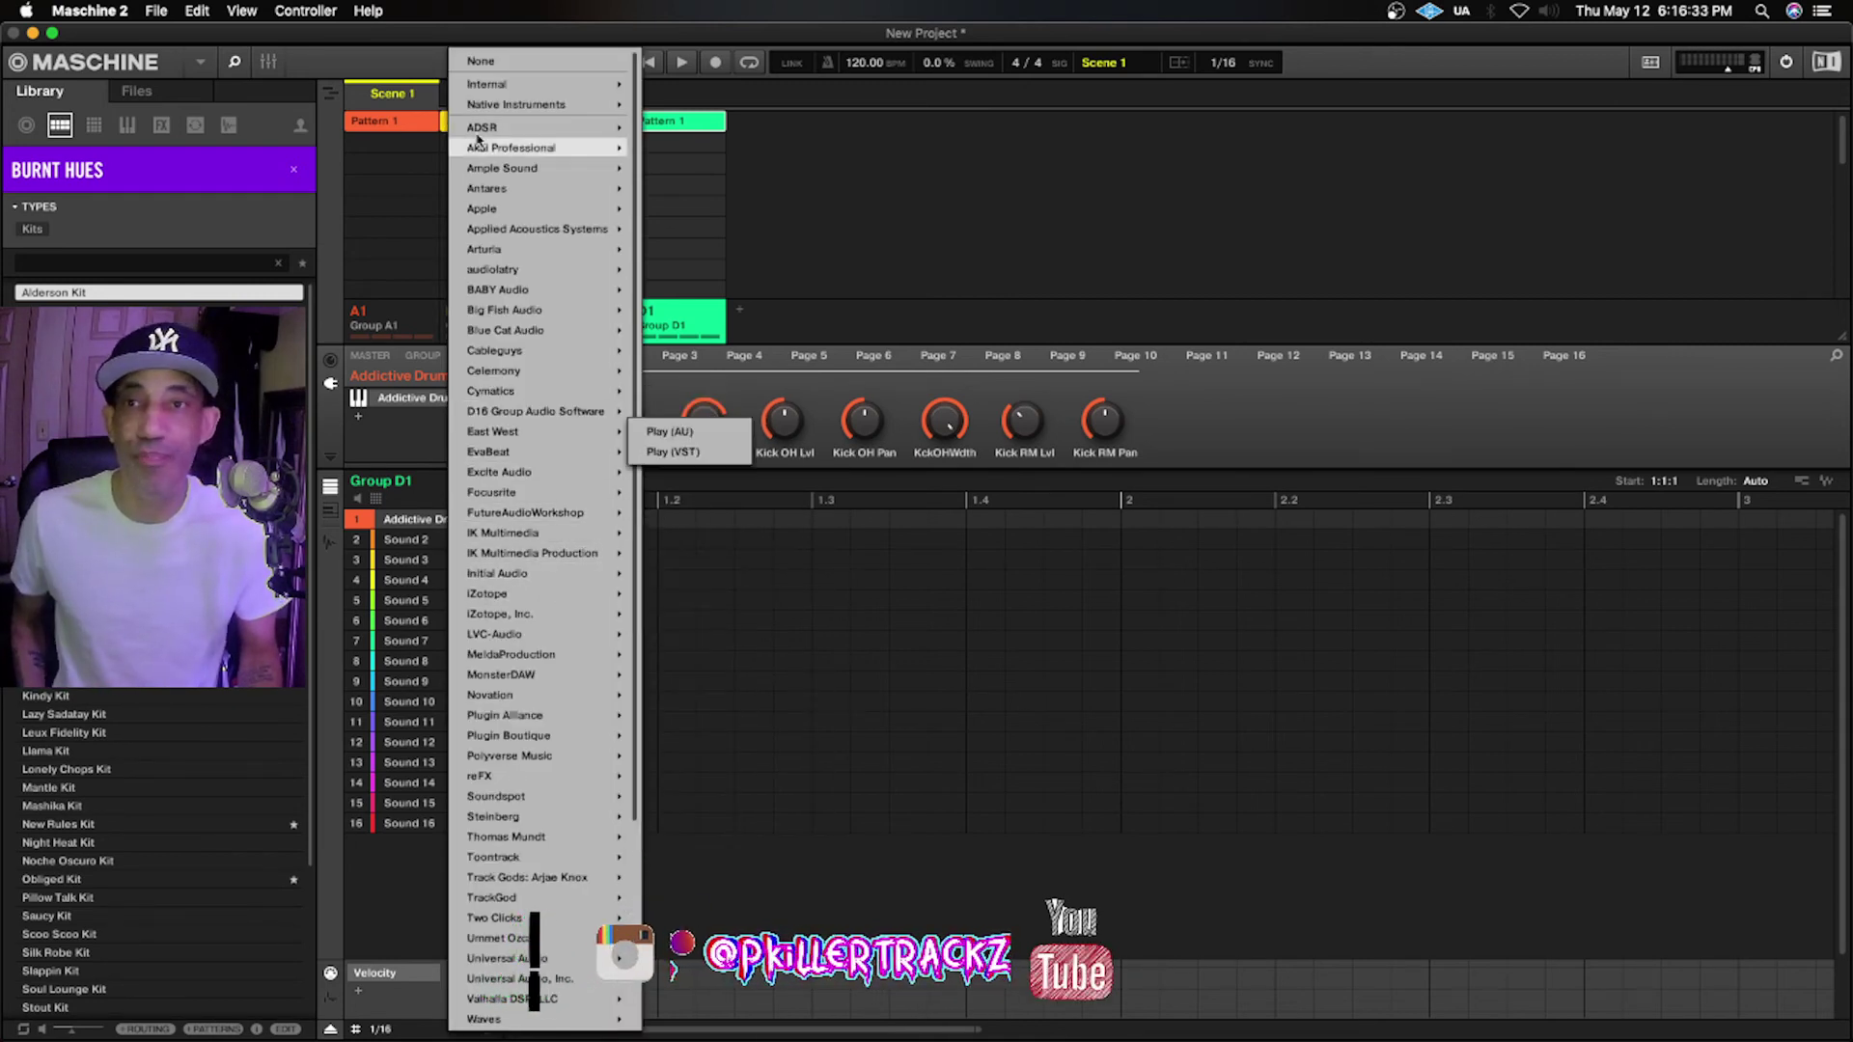
pyautogui.click(498, 64)
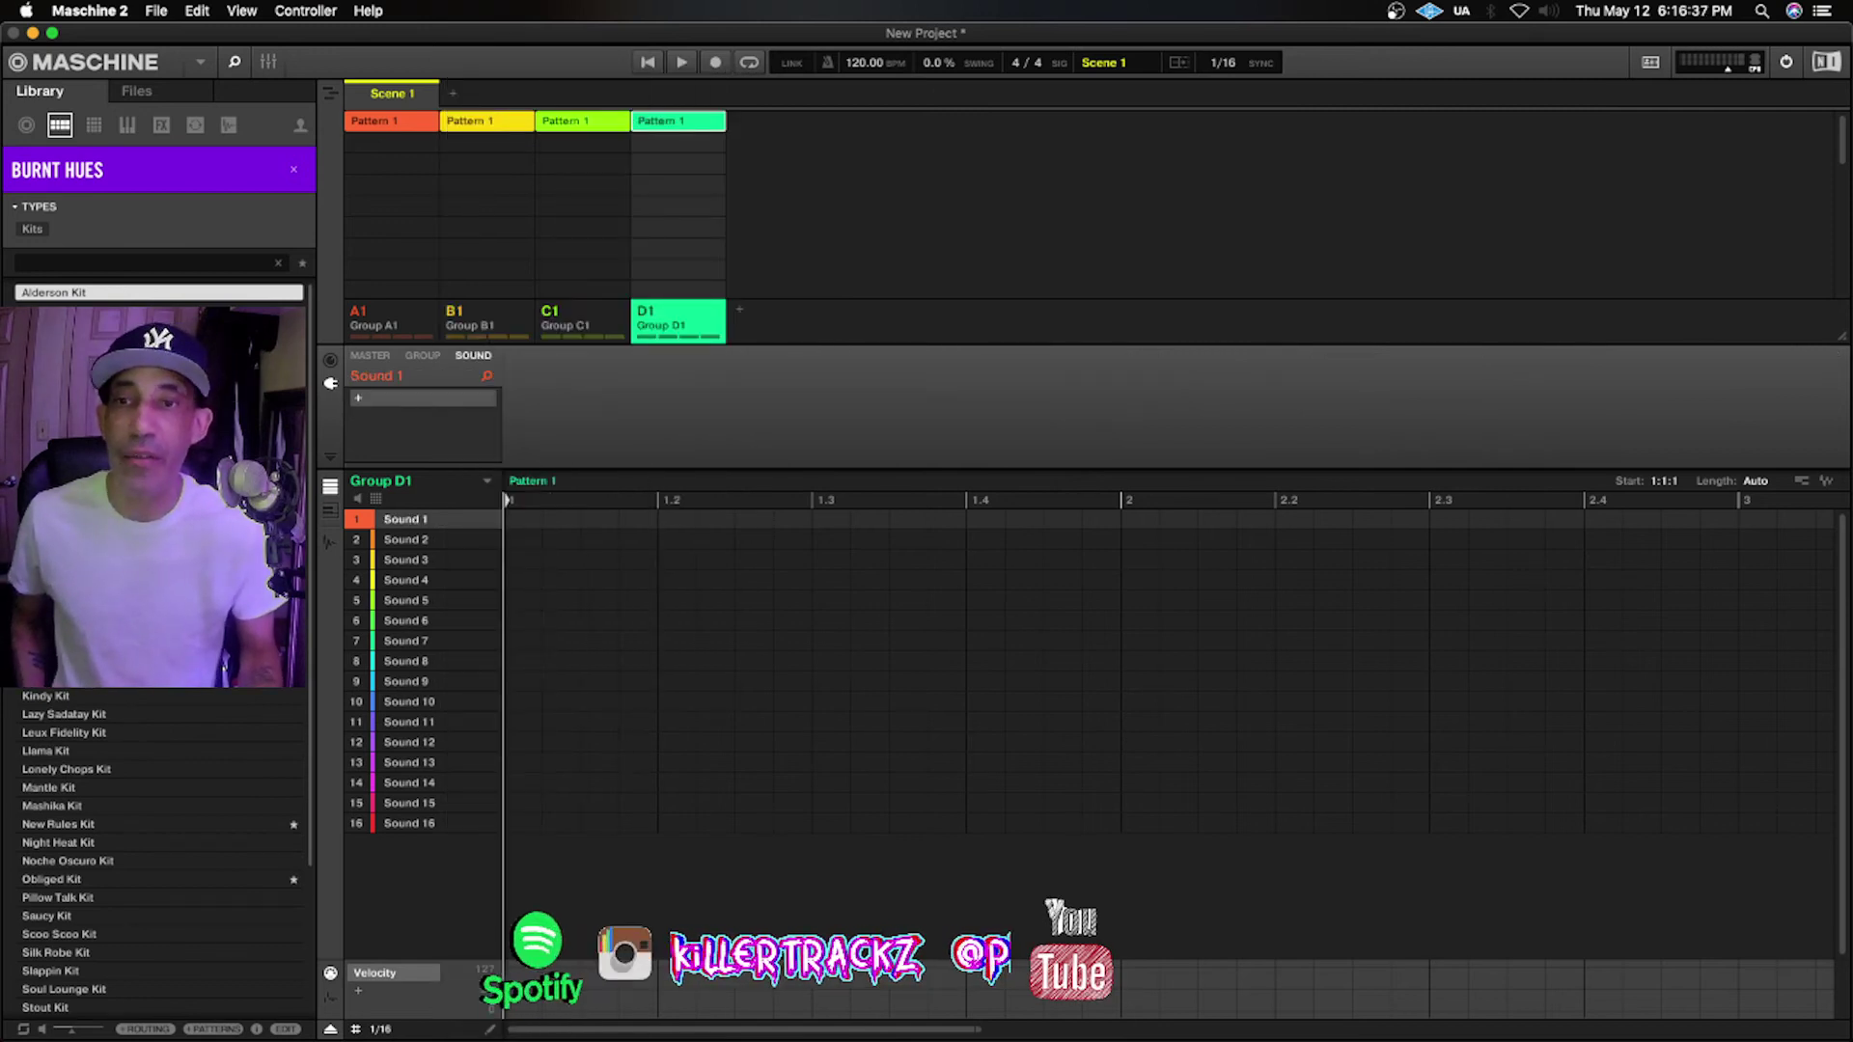
pyautogui.click(58, 347)
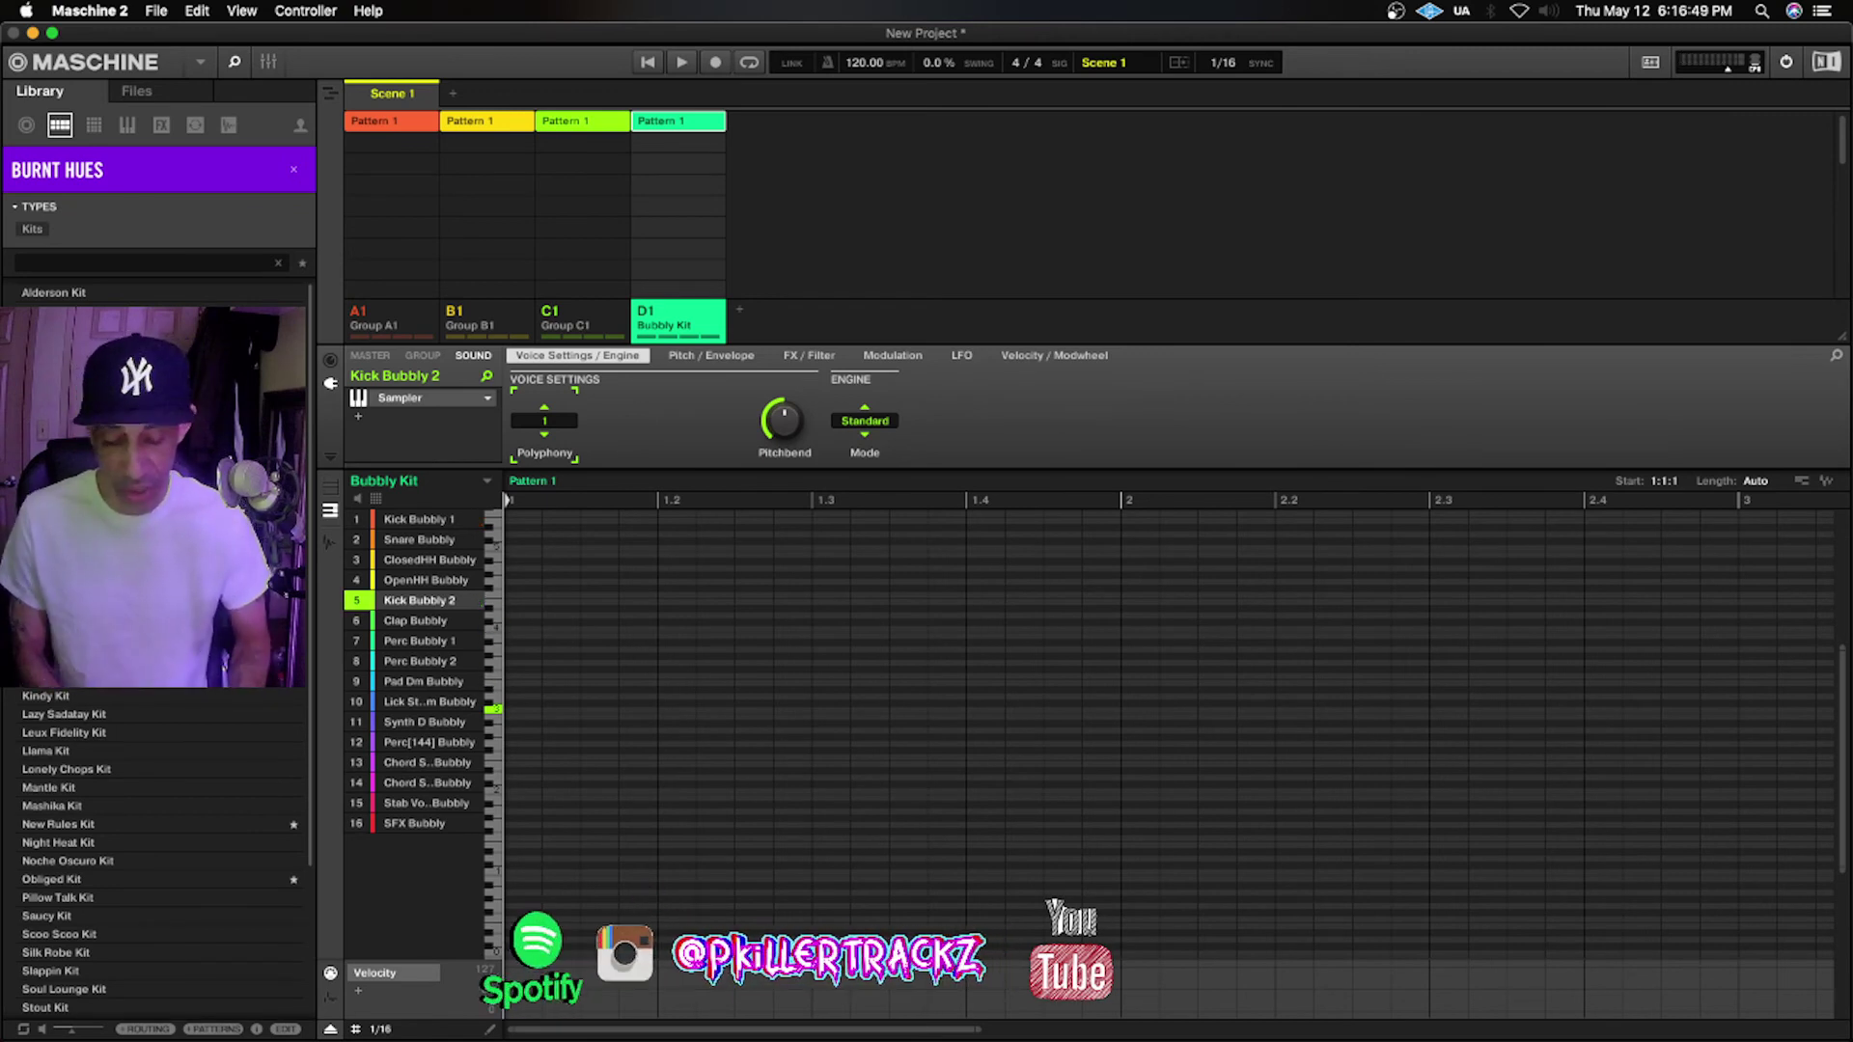
# Select the OpenHH Bubbly sound in Group D1's Bubbly Kit
pyautogui.click(425, 580)
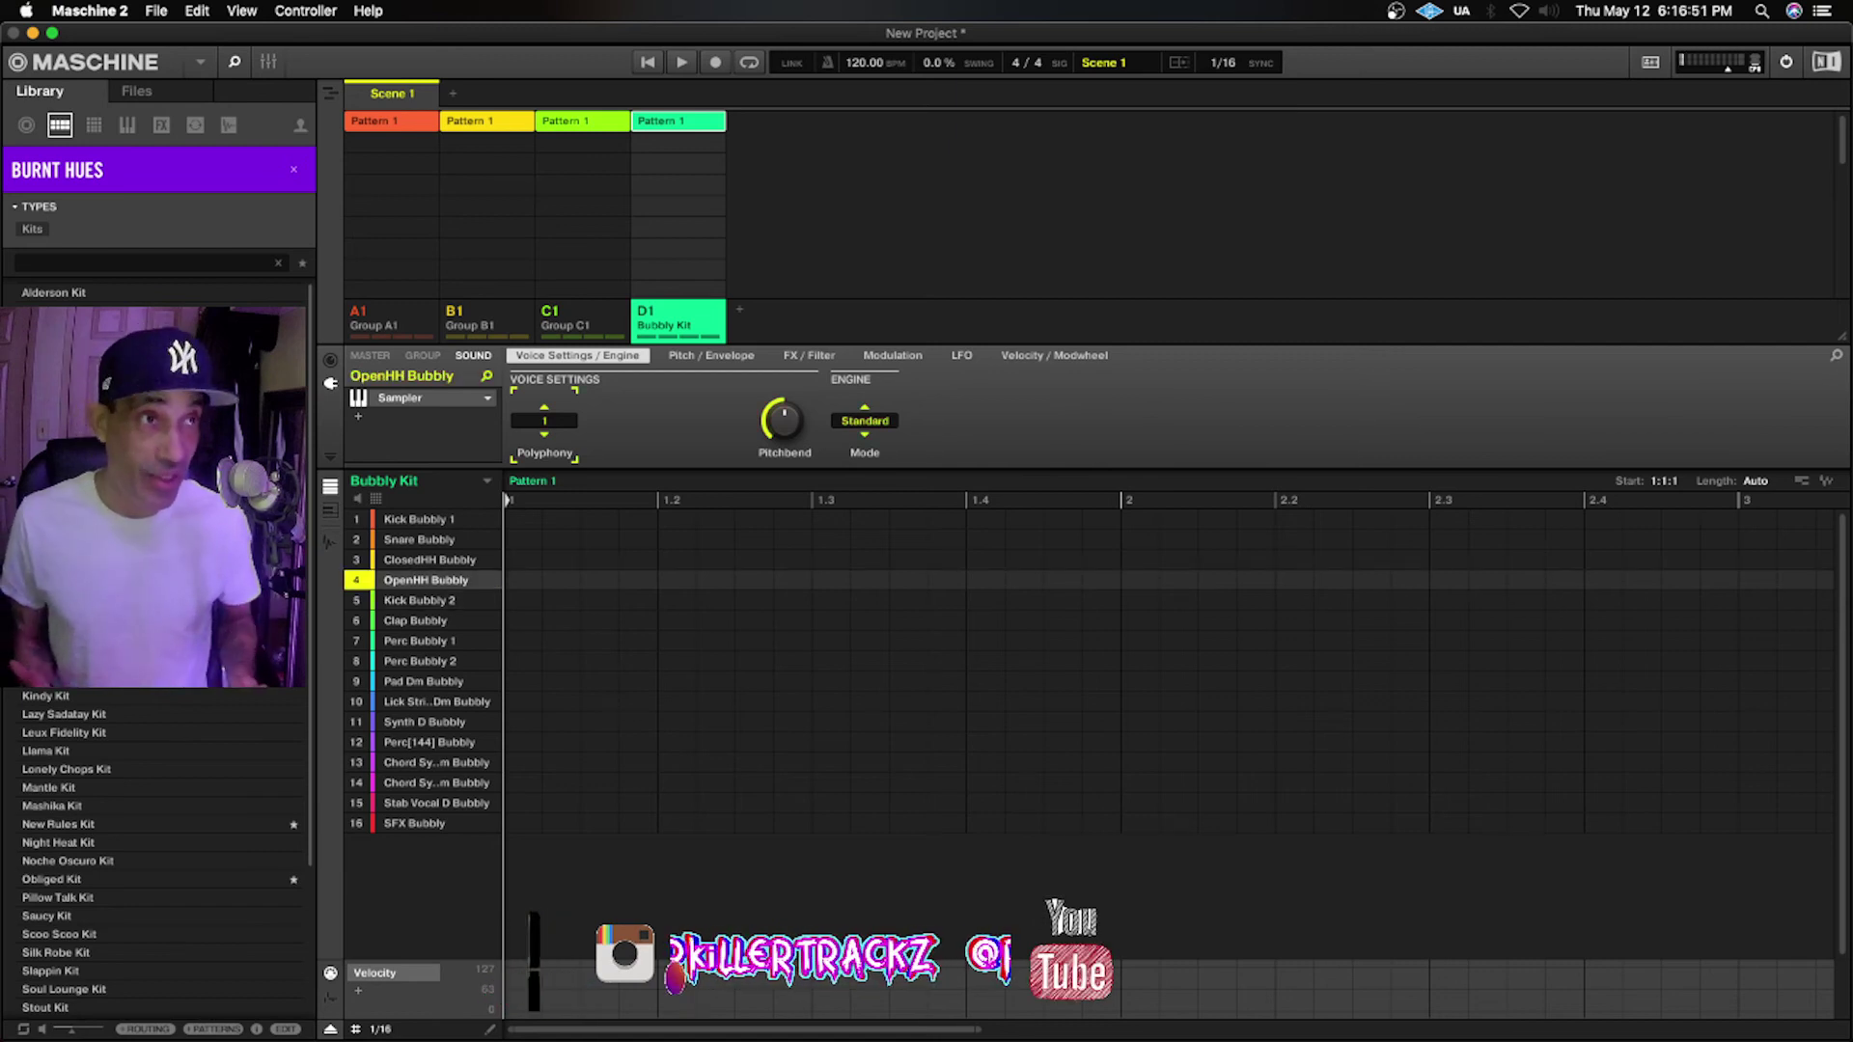